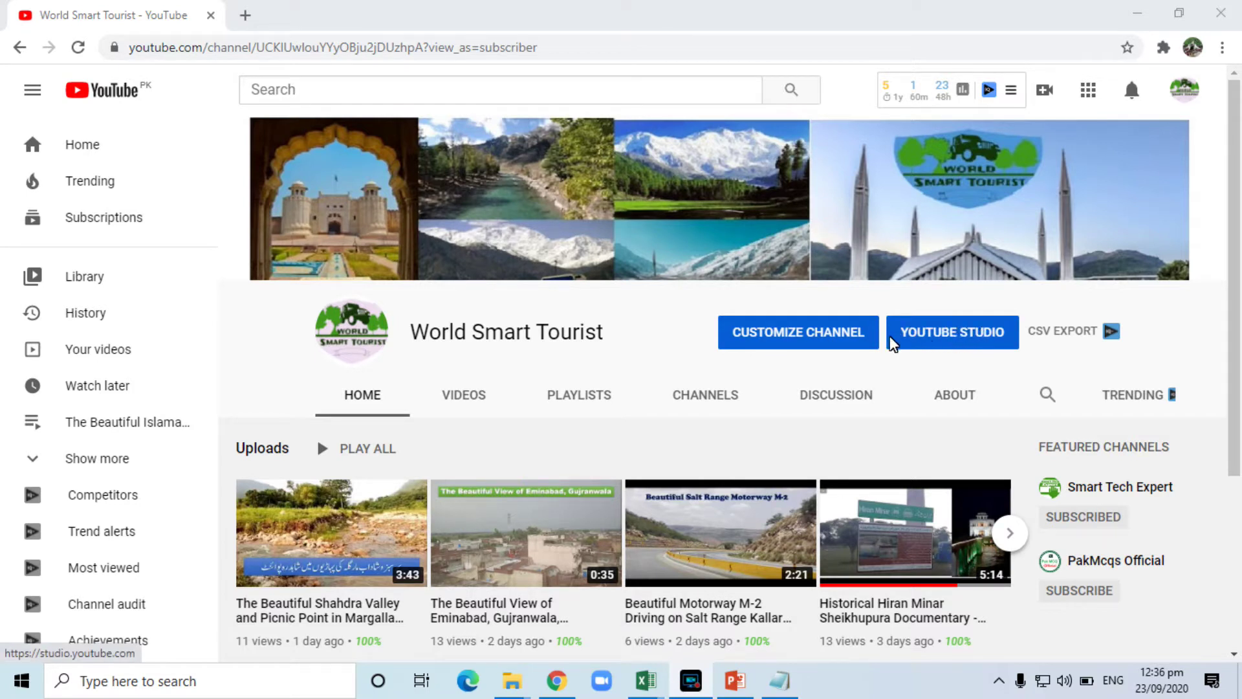
Customize the channel by featuring the video "Beautiful SnowFall in Nathia Gali Kids Fun Time 2020" for returning subscribers, without a heading
{"action": "left_click", "coordinate": [818, 333]}
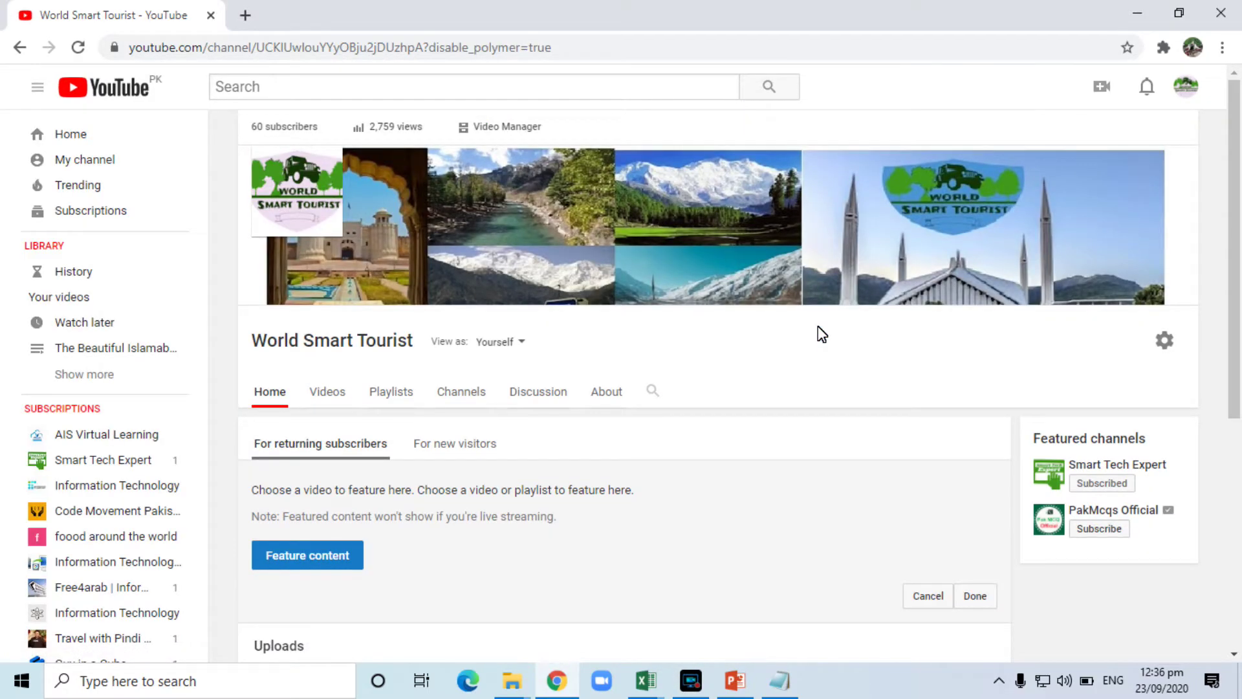
{"action": "left_click_drag", "start_coordinate": [1237, 317], "coordinate": [1237, 400]}
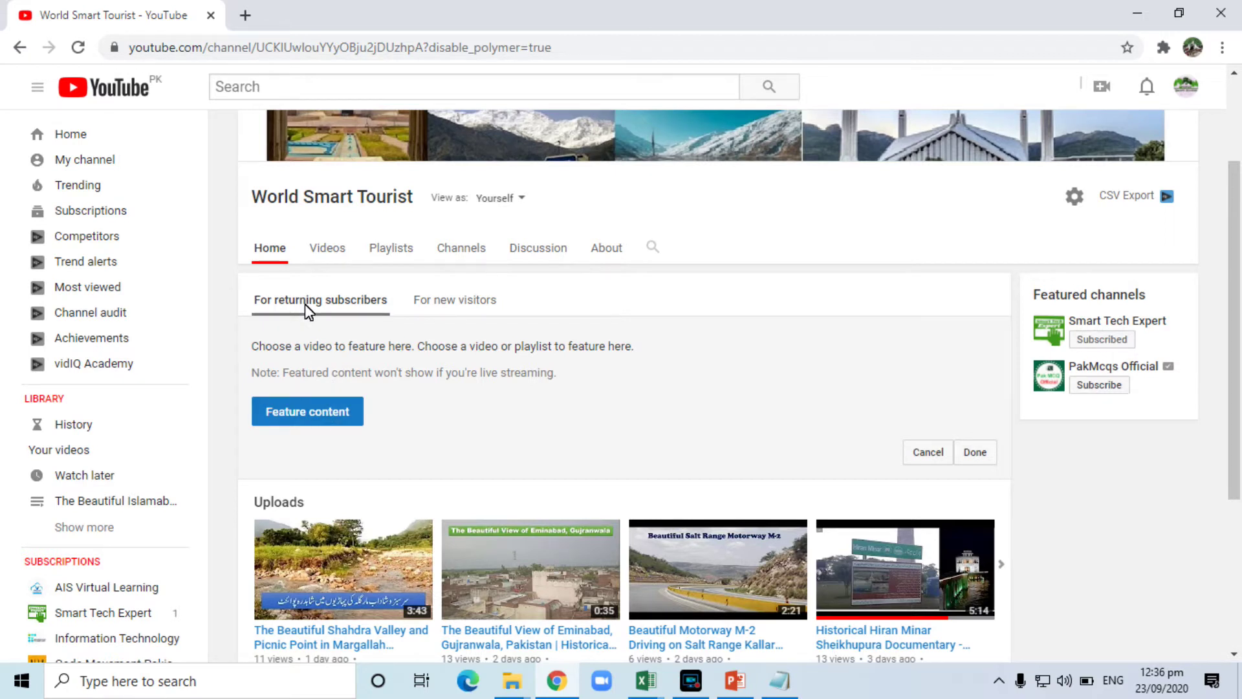
{"action": "left_click", "coordinate": [309, 410]}
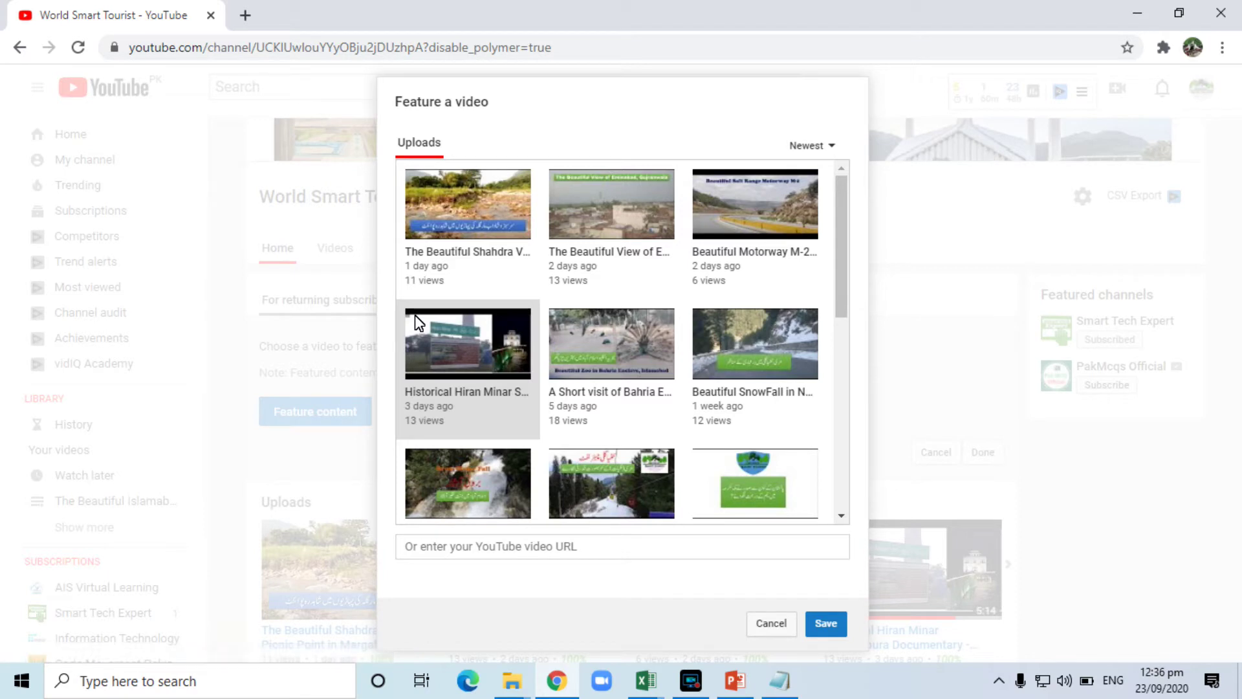
{"action": "left_click", "coordinate": [734, 324]}
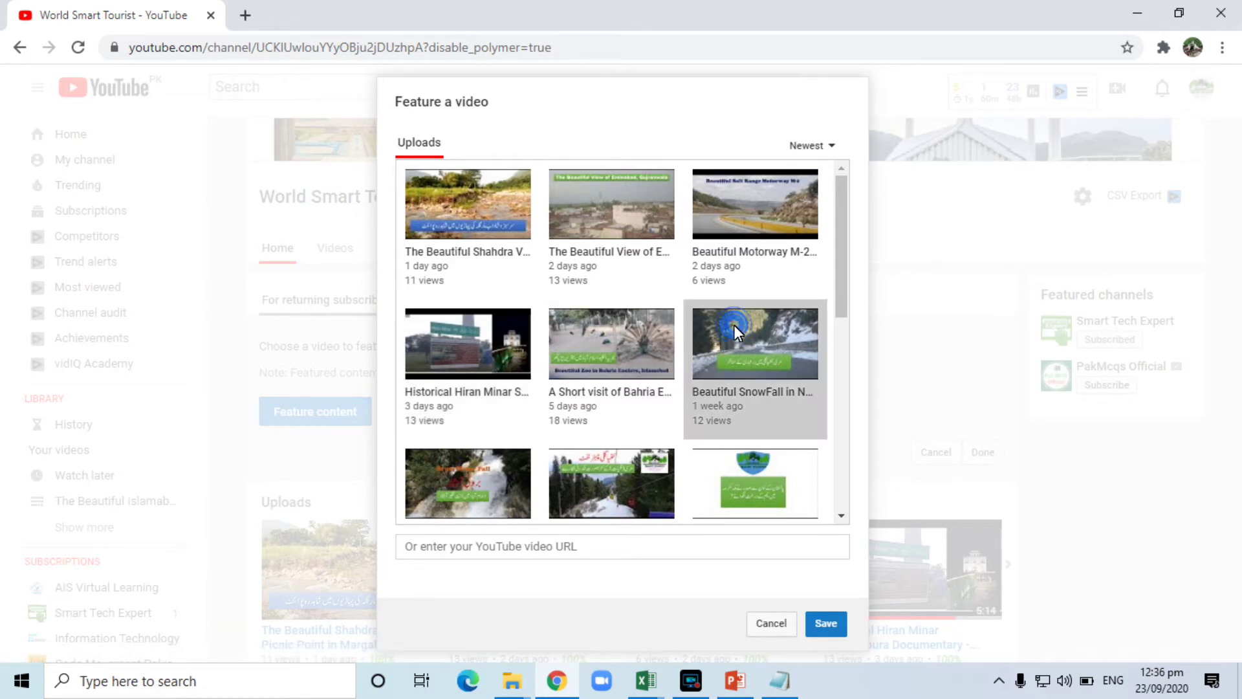
{"action": "left_click", "coordinate": [832, 624]}
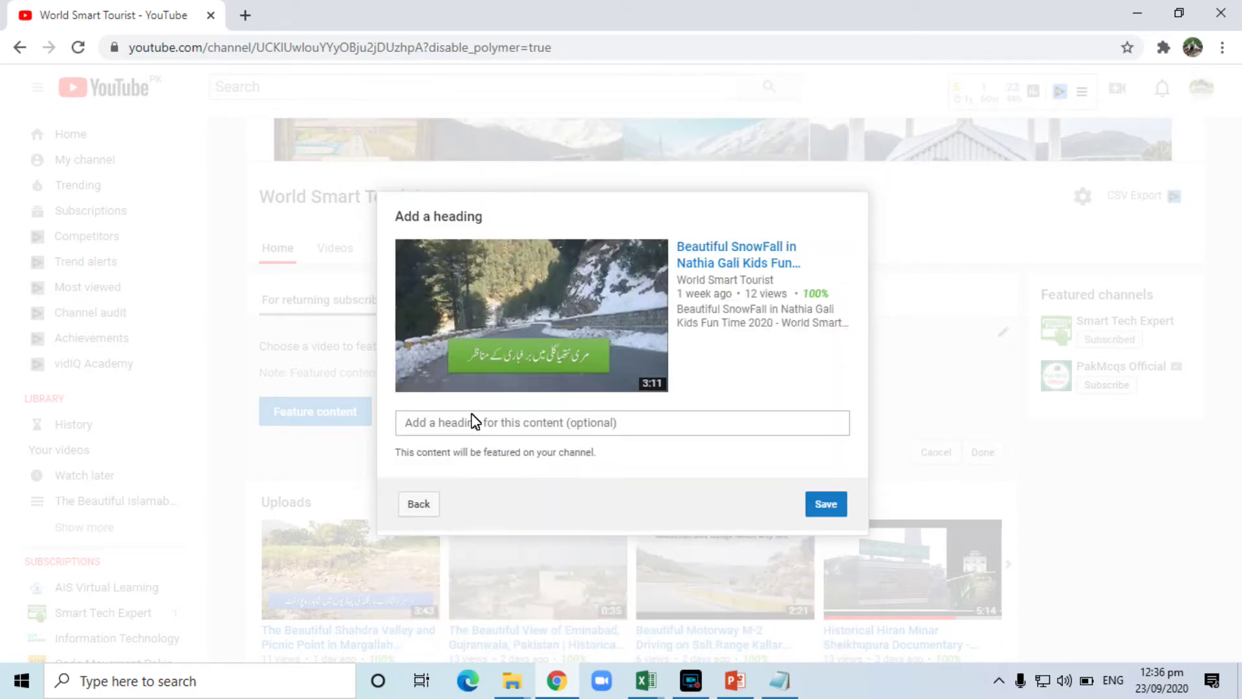
{"action": "left_click", "coordinate": [825, 506]}
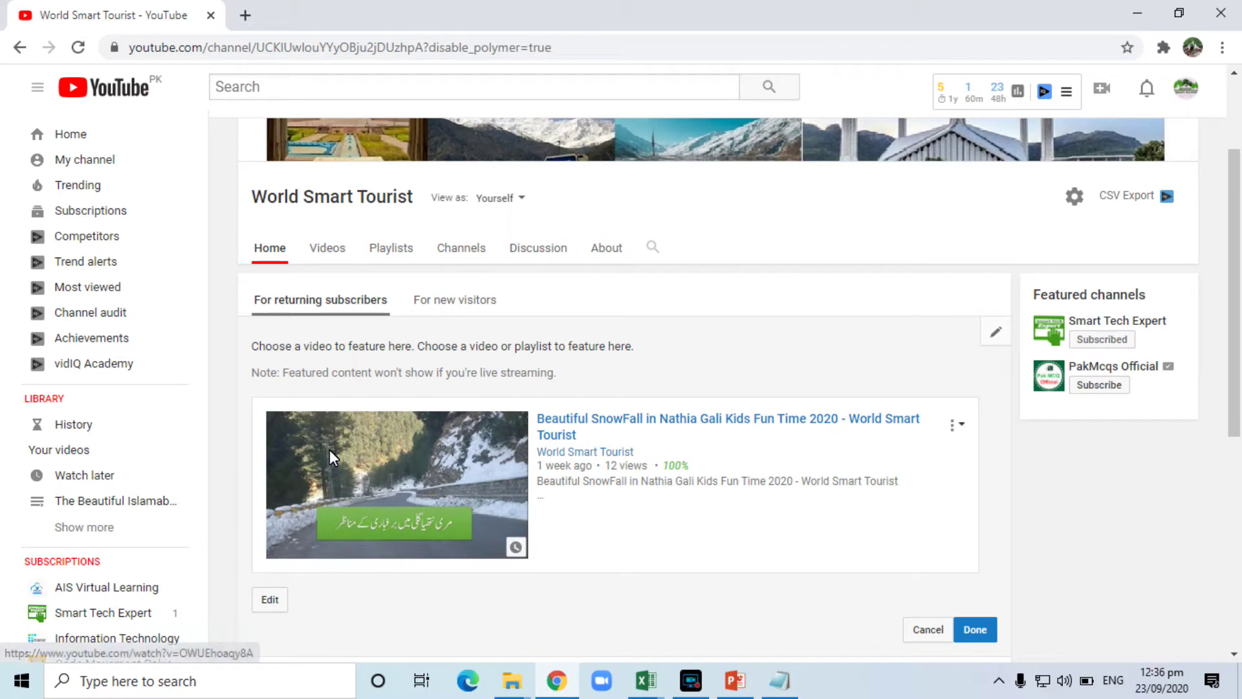
View the channel trailer section for new visitors and return to the public channel page
{"action": "left_click", "coordinate": [478, 316]}
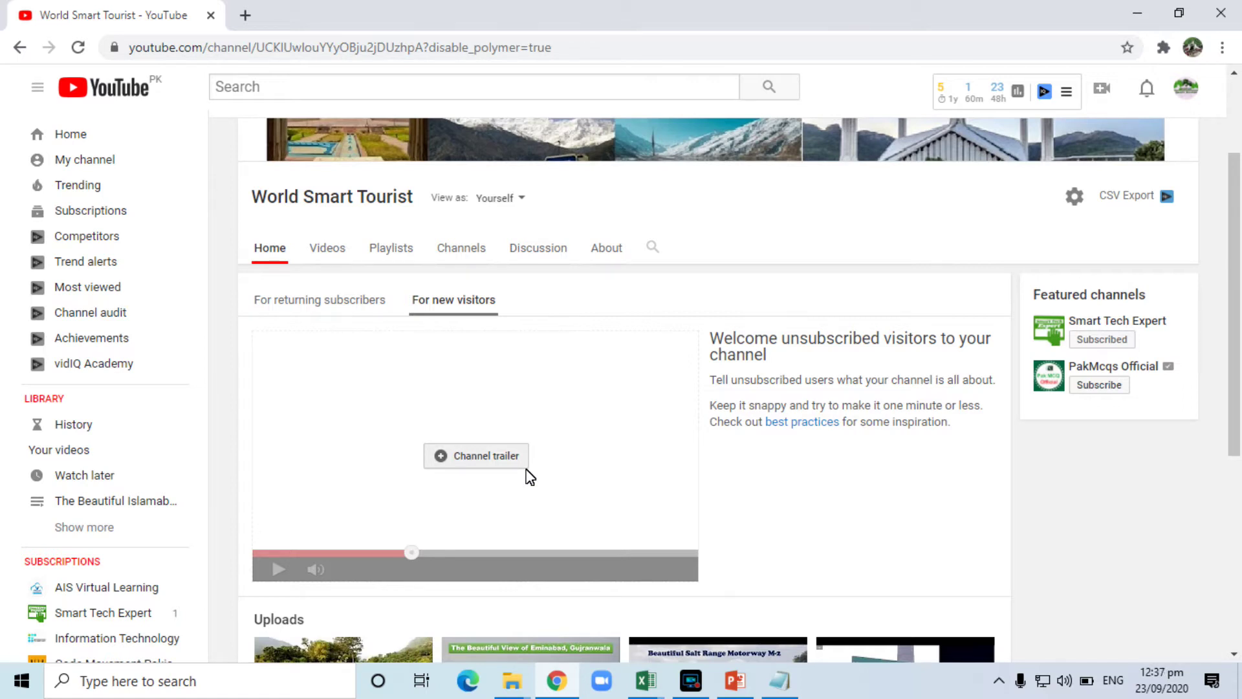
{"action": "left_click", "coordinate": [279, 258]}
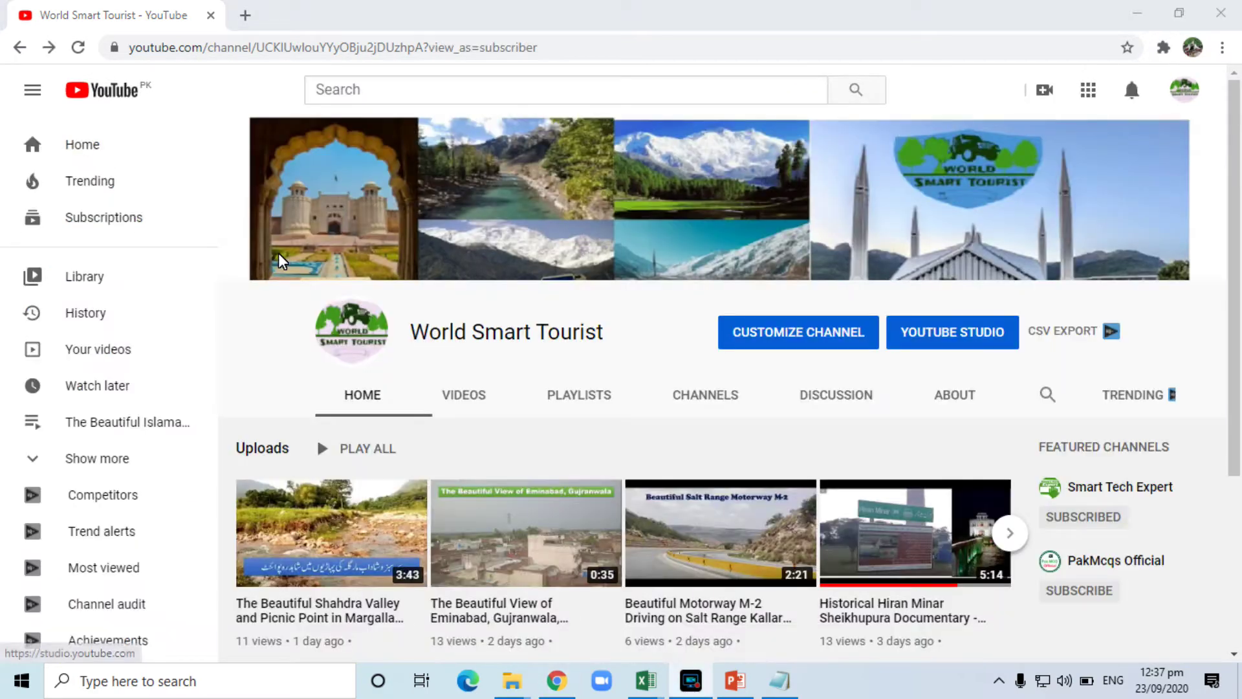
Open the channel's YouTube Studio dashboard and examine the current subscribers figure in the channel analytics
{"action": "left_click", "coordinate": [940, 337]}
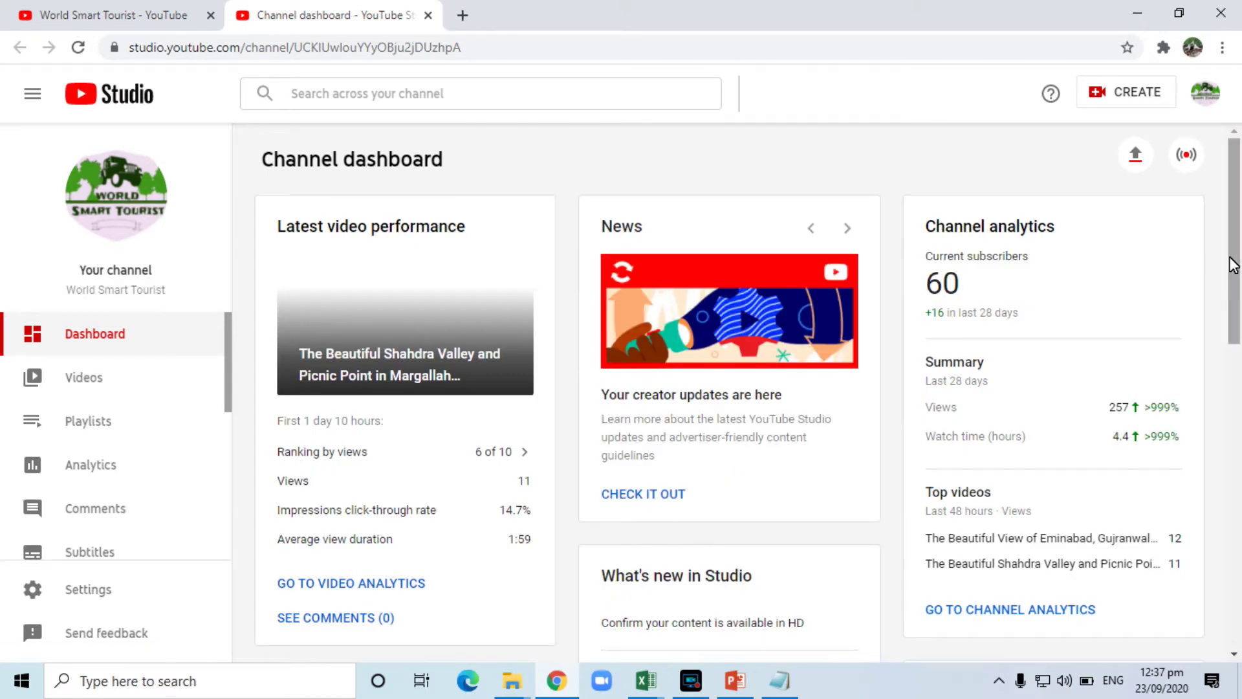
{"action": "left_click_drag", "start_coordinate": [1231, 262], "coordinate": [1234, 276]}
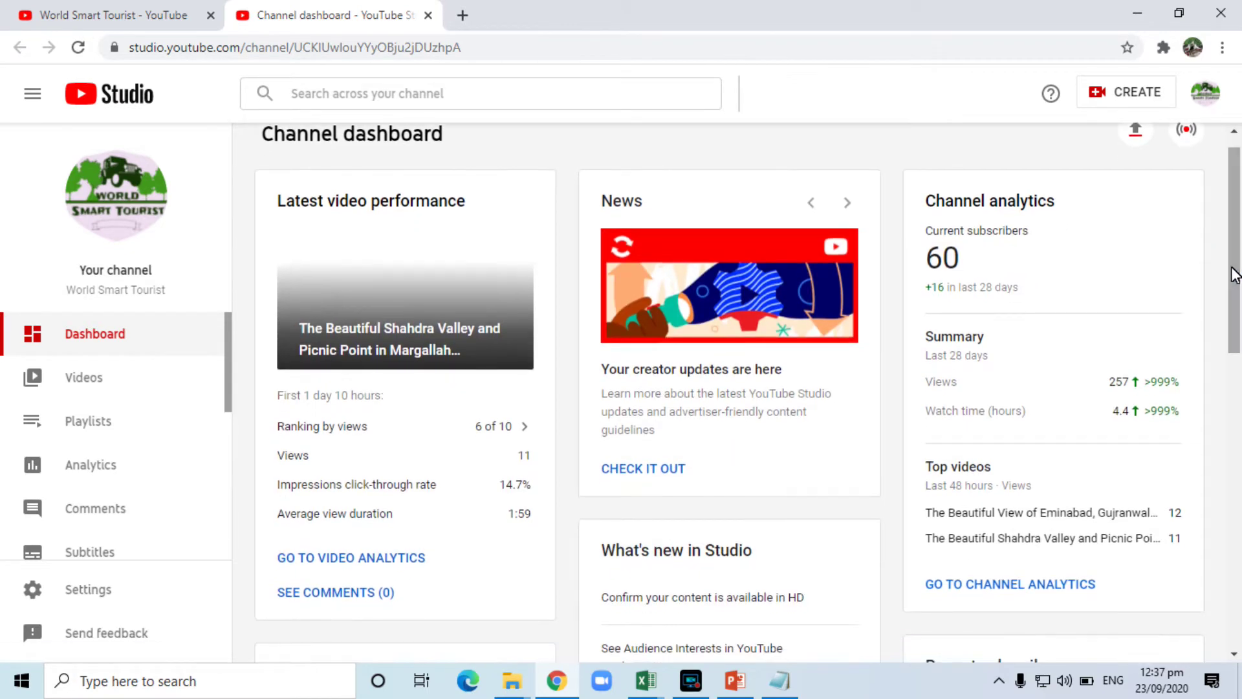
{"action": "double_click", "coordinate": [938, 258]}
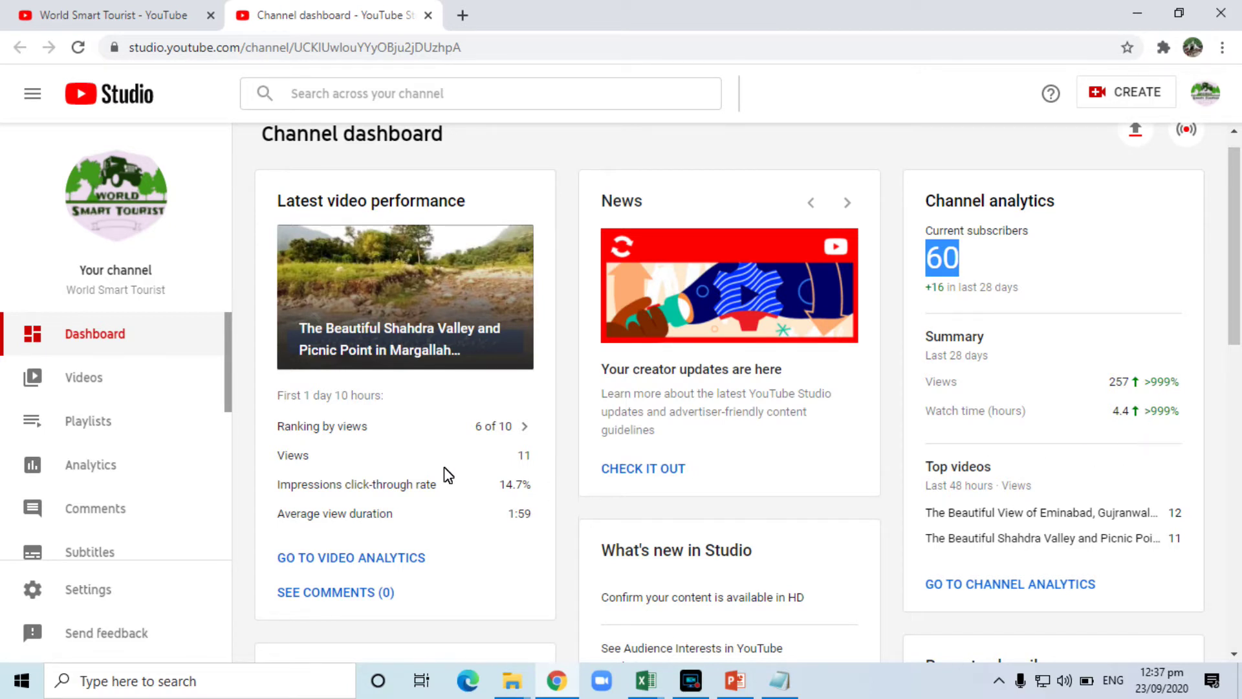
Open the details of "The Beautiful Shahdra Valley and Picnic Point" from the channel's video list for editing
{"action": "left_click", "coordinate": [95, 376]}
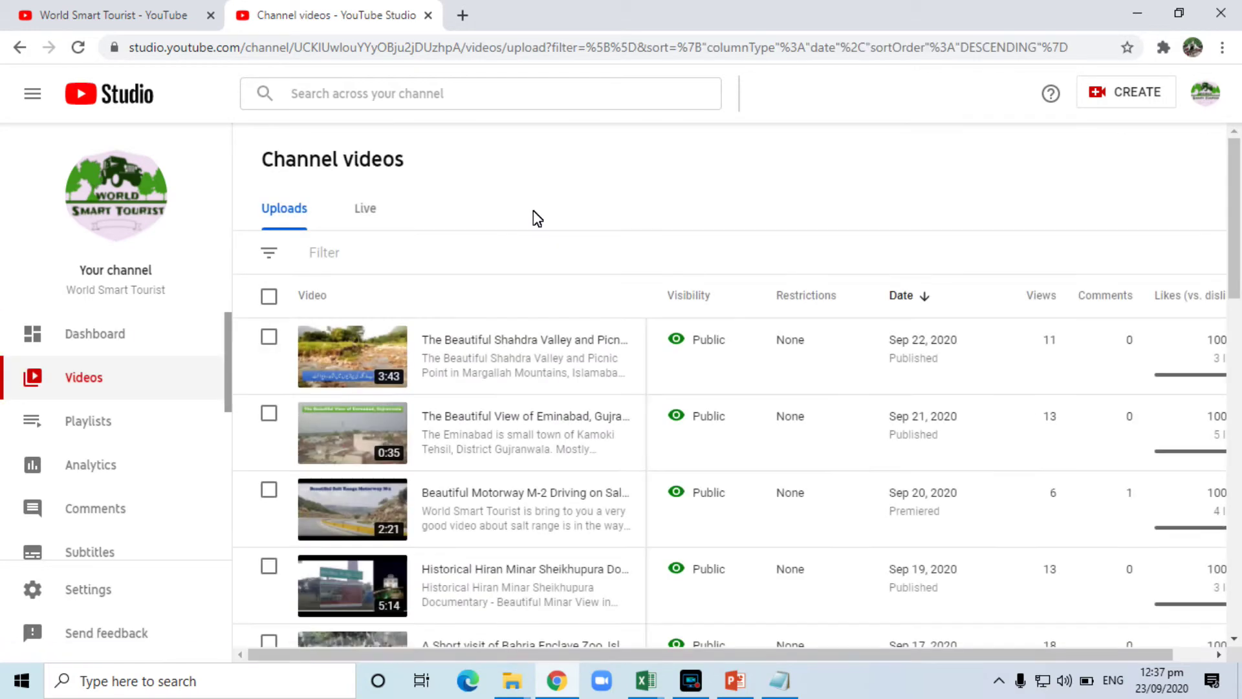
{"action": "mouse_move", "coordinate": [728, 388]}
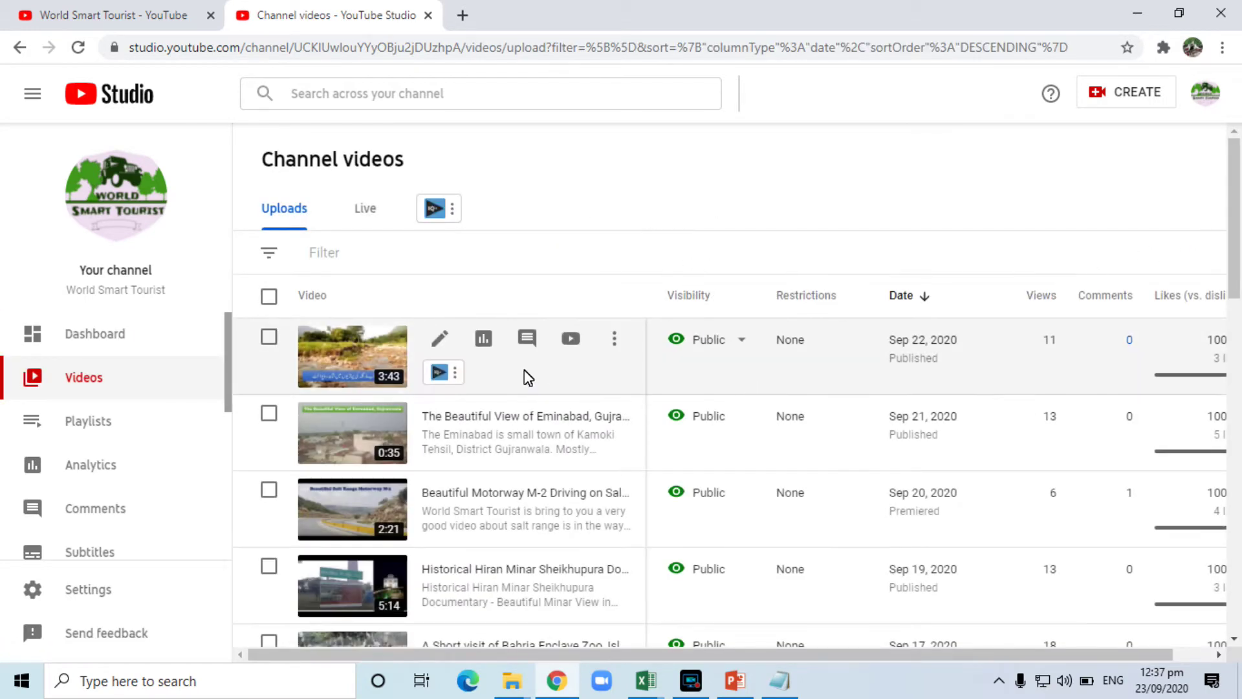
{"action": "left_click", "coordinate": [439, 341]}
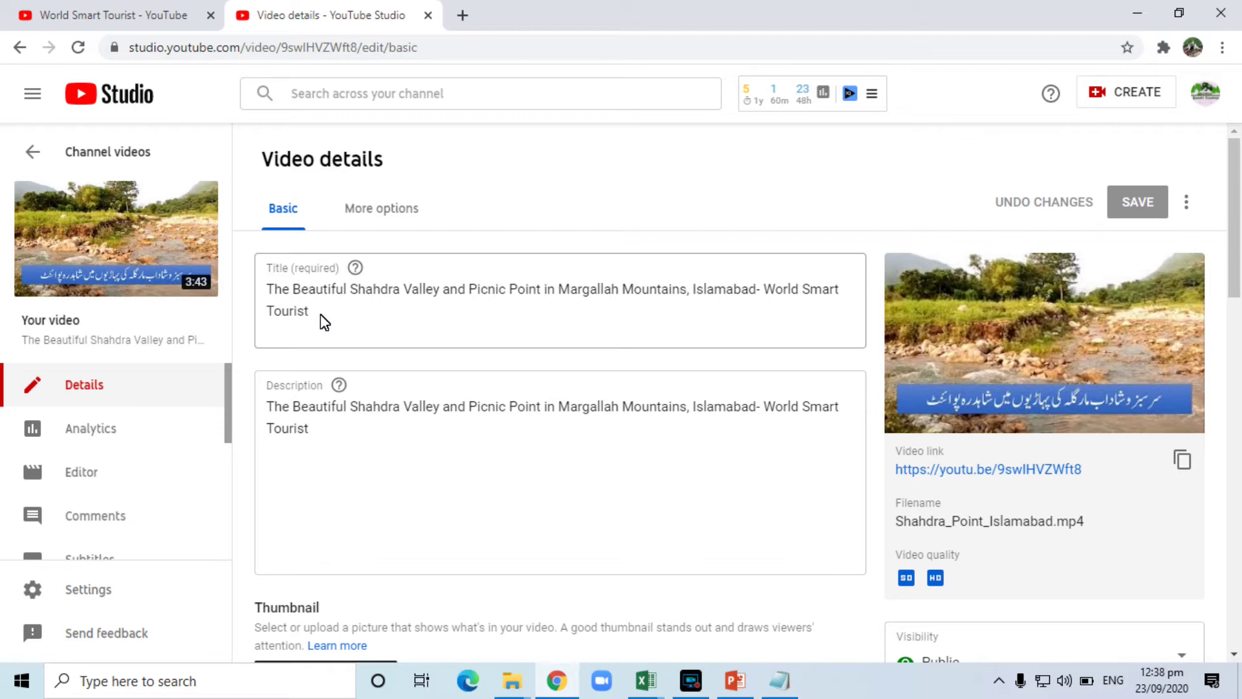
Review the video's title, description and thumbnail choices on its details page
{"action": "left_click_drag", "start_coordinate": [324, 317], "coordinate": [275, 304]}
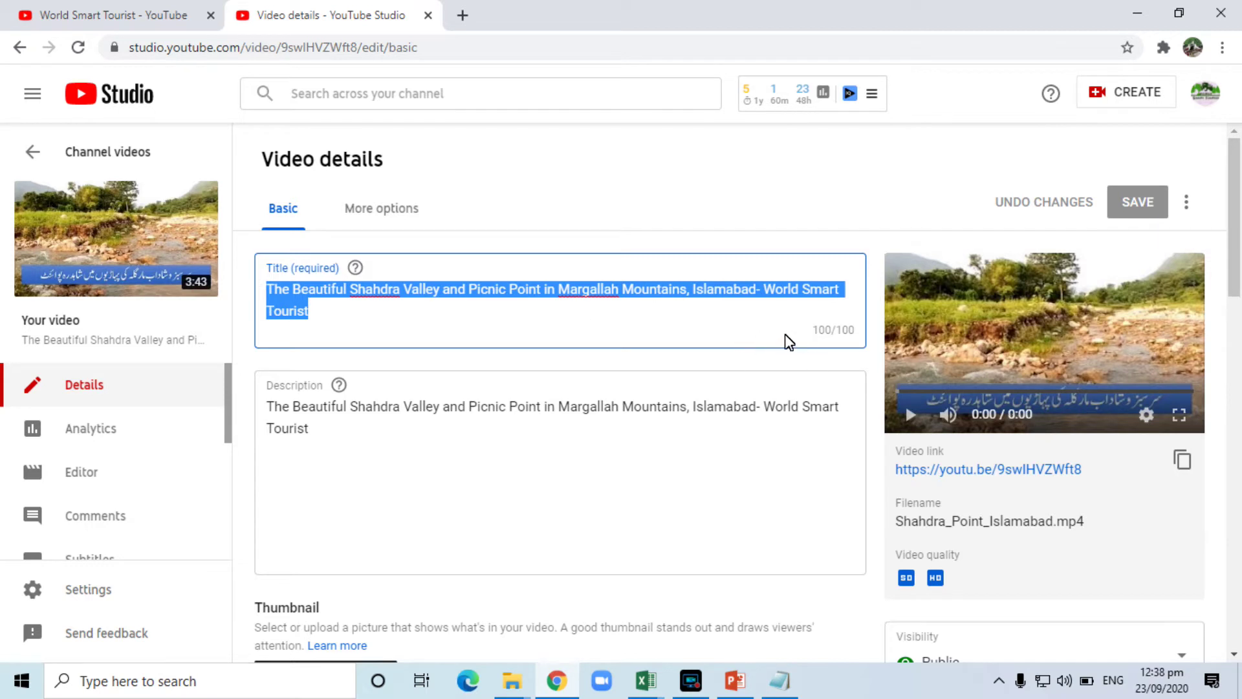
{"action": "left_click", "coordinate": [693, 312]}
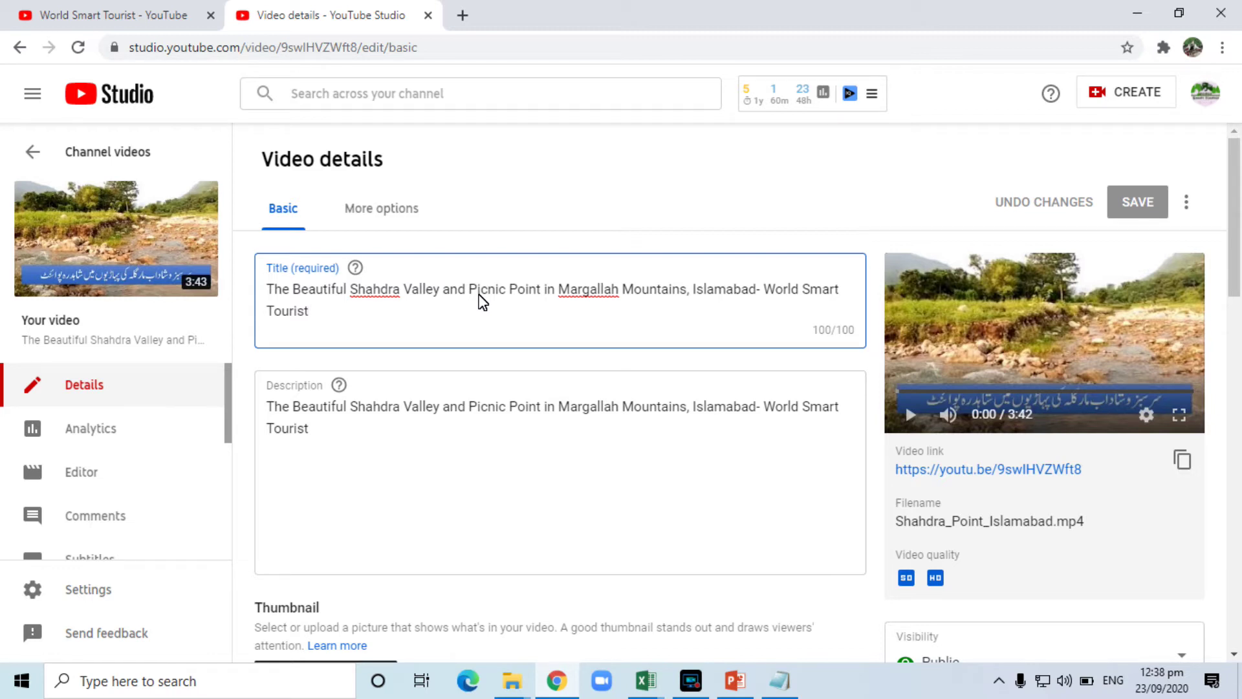
{"action": "left_click", "coordinate": [358, 422]}
{"action": "left_click_drag", "start_coordinate": [339, 426], "coordinate": [267, 407]}
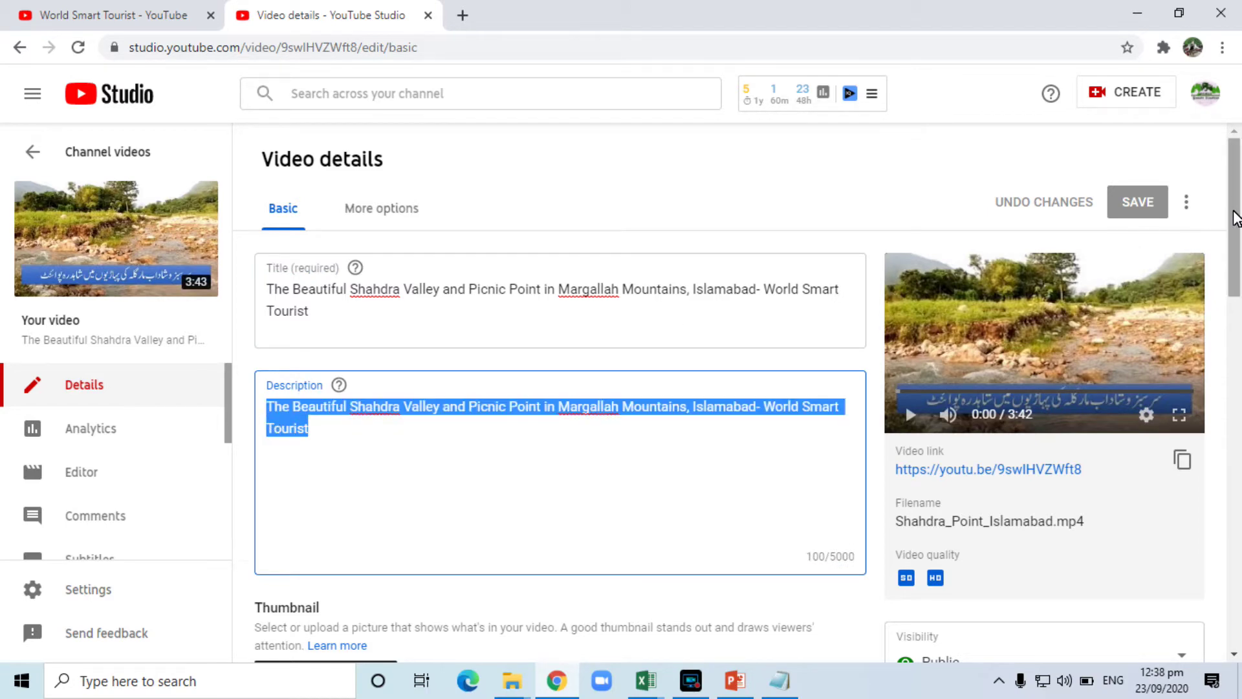
{"action": "left_click_drag", "start_coordinate": [1235, 218], "coordinate": [1231, 319]}
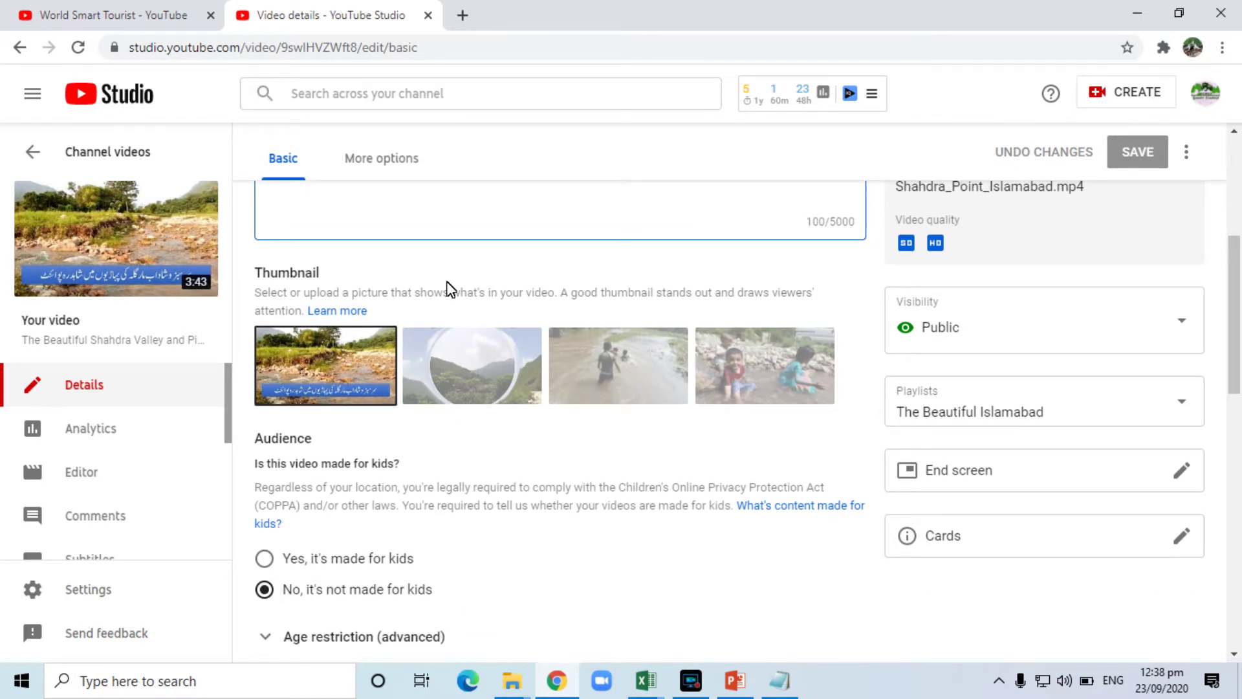
{"action": "mouse_move", "coordinate": [308, 366]}
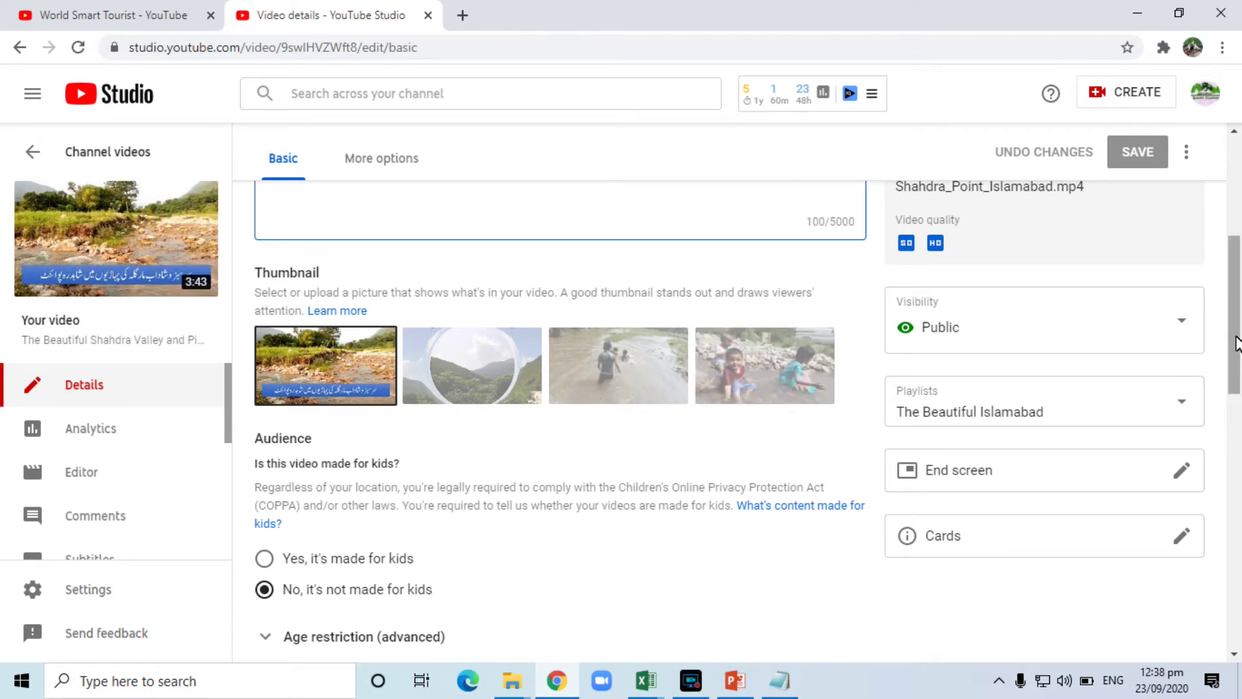
Try unchecking The Beautiful Islamabad in the video's playlist selection and dismiss the list without applying the change
{"action": "left_click", "coordinate": [948, 412]}
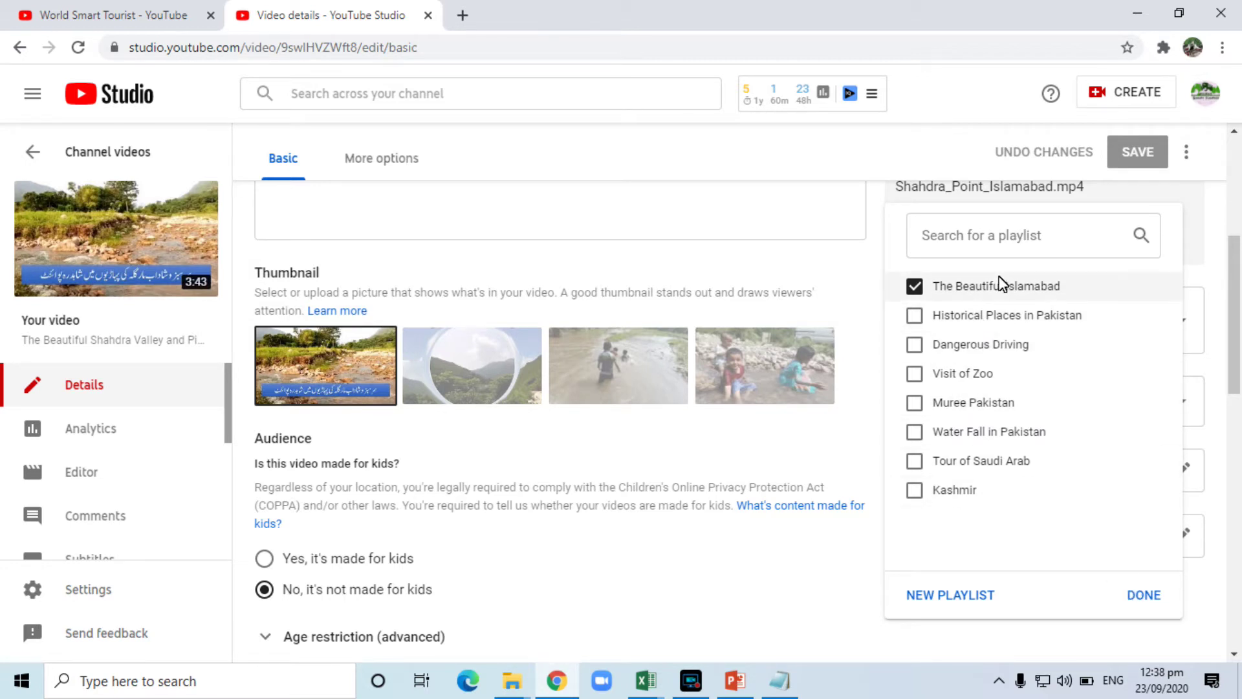
{"action": "left_click", "coordinate": [986, 285]}
{"action": "left_click", "coordinate": [914, 286]}
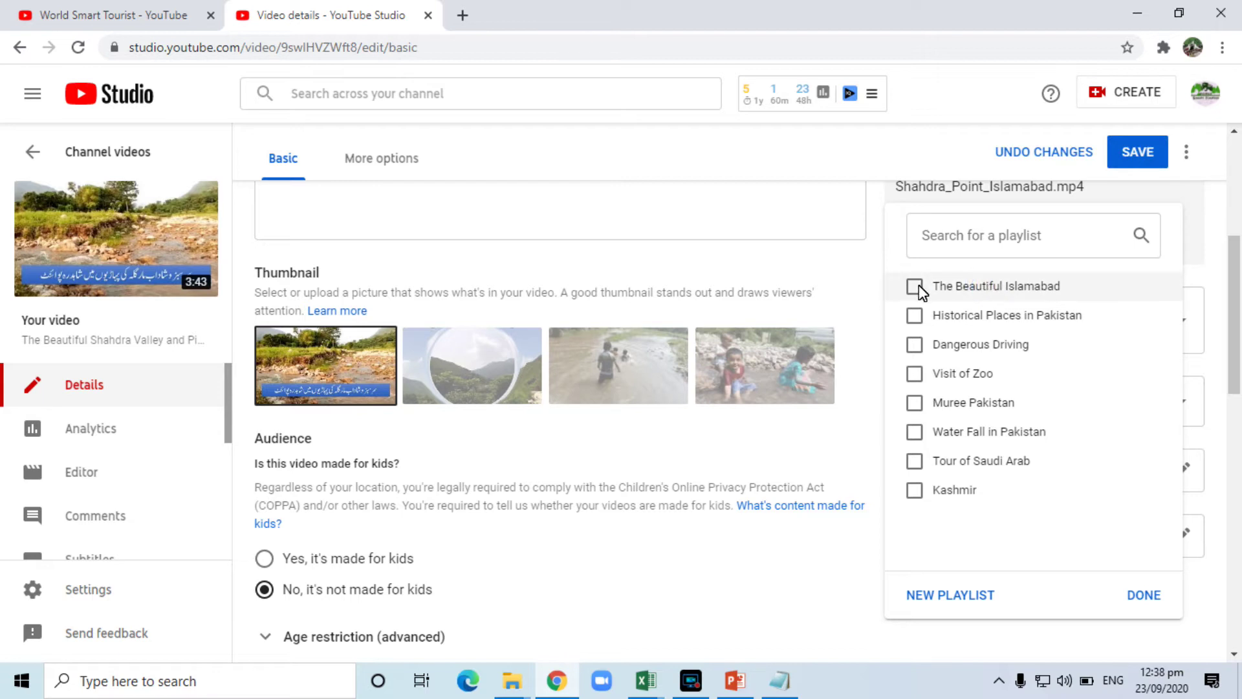
{"action": "left_click", "coordinate": [878, 257]}
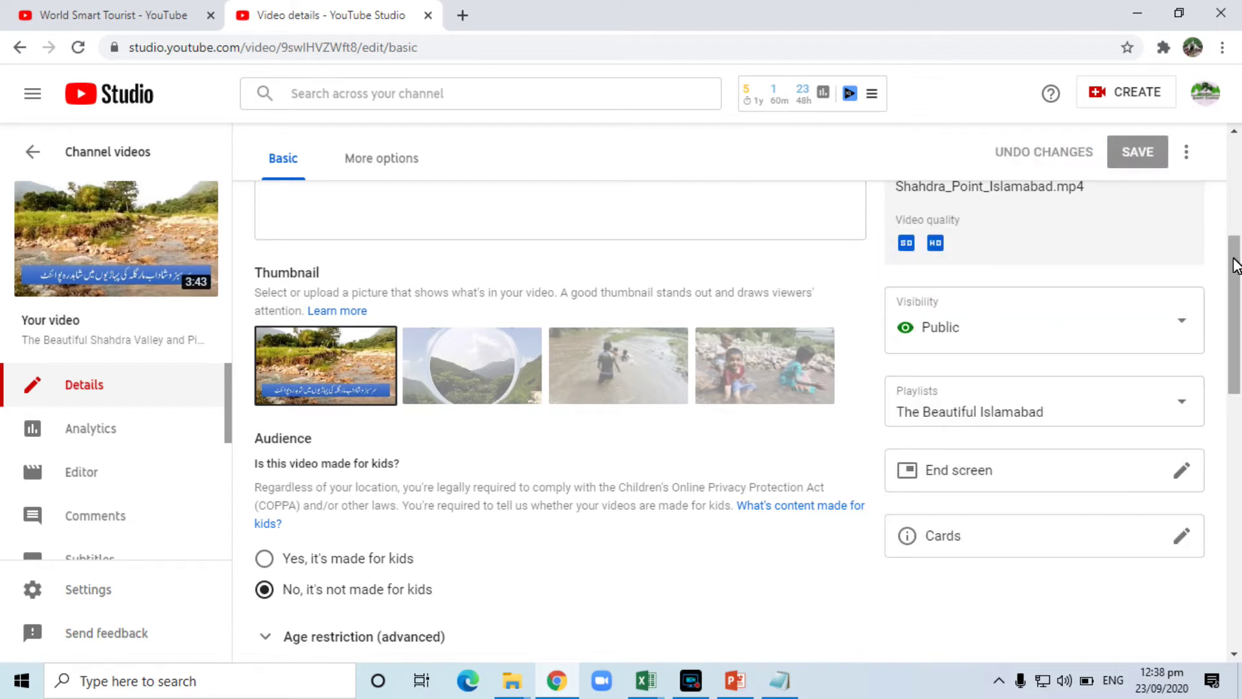
Add a subscribe element and a most recent upload video element to the video's end screen, and discard the changes
{"action": "left_click_drag", "start_coordinate": [1234, 259], "coordinate": [1235, 304]}
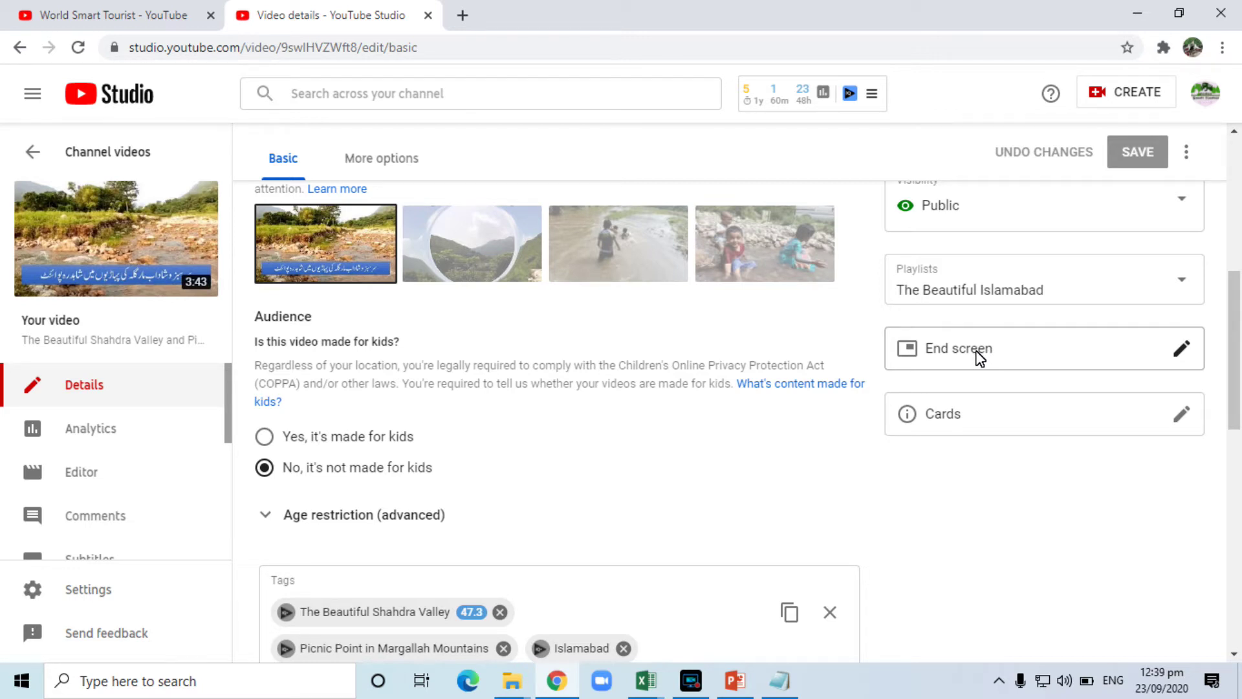
{"action": "left_click", "coordinate": [1183, 348]}
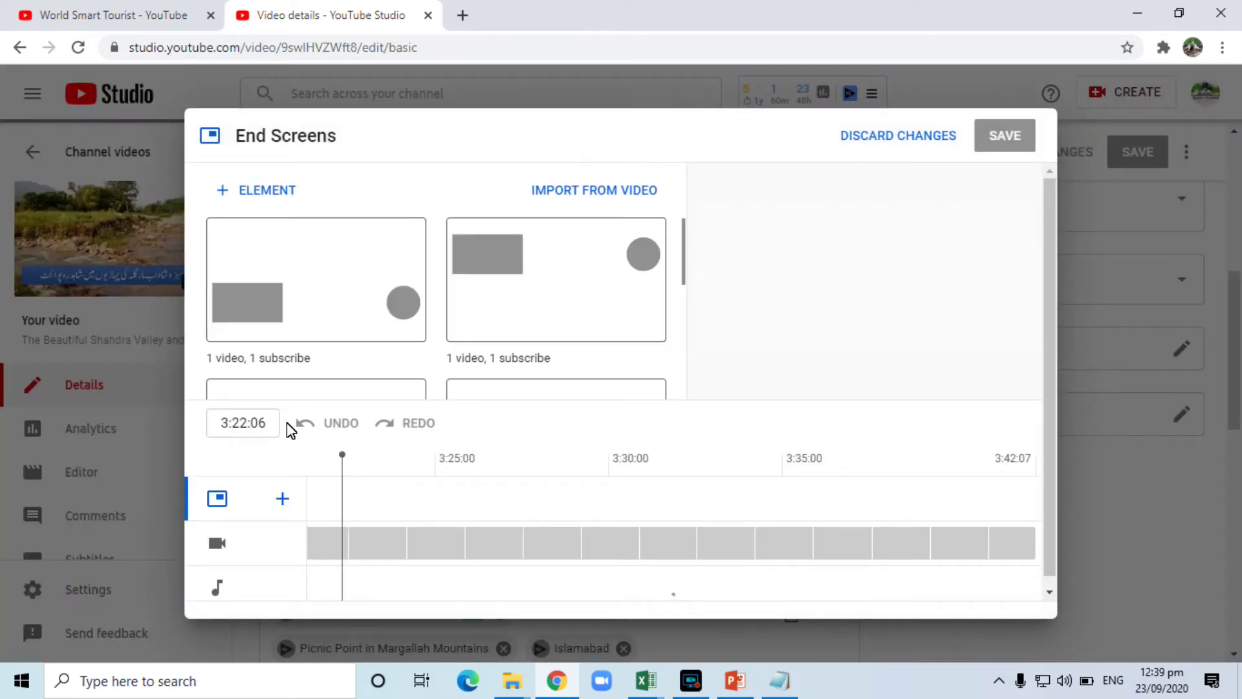
{"action": "left_click", "coordinate": [282, 499]}
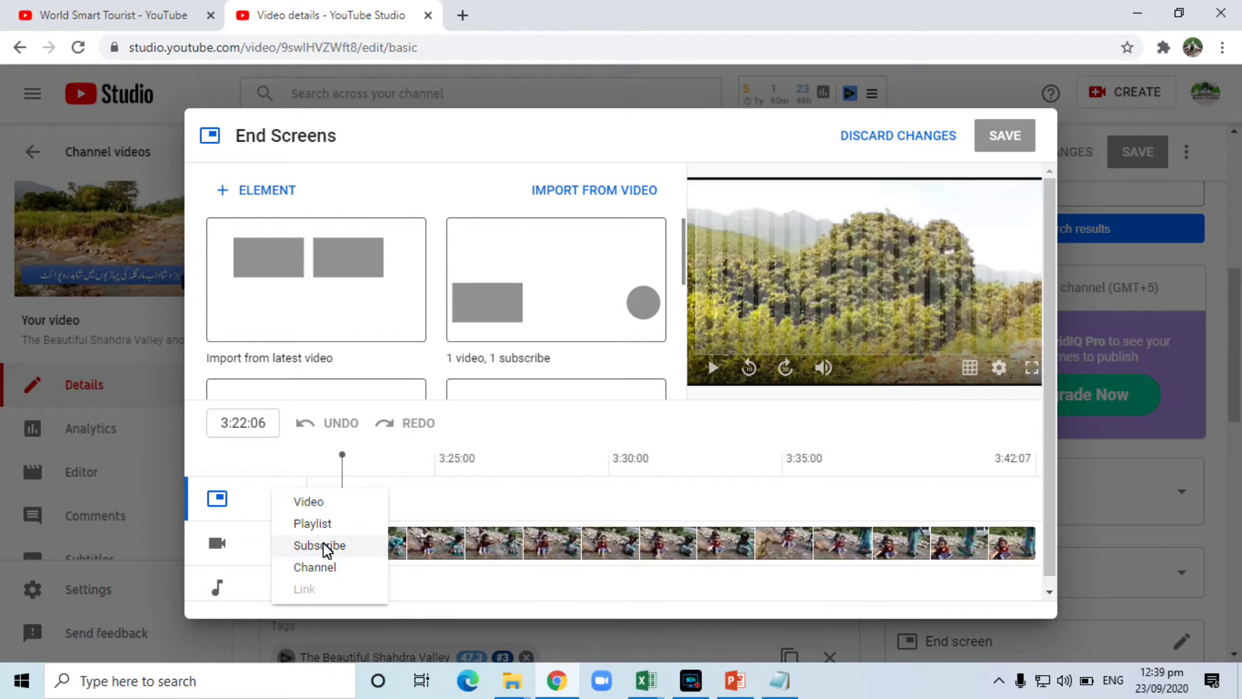
{"action": "left_click", "coordinate": [324, 547]}
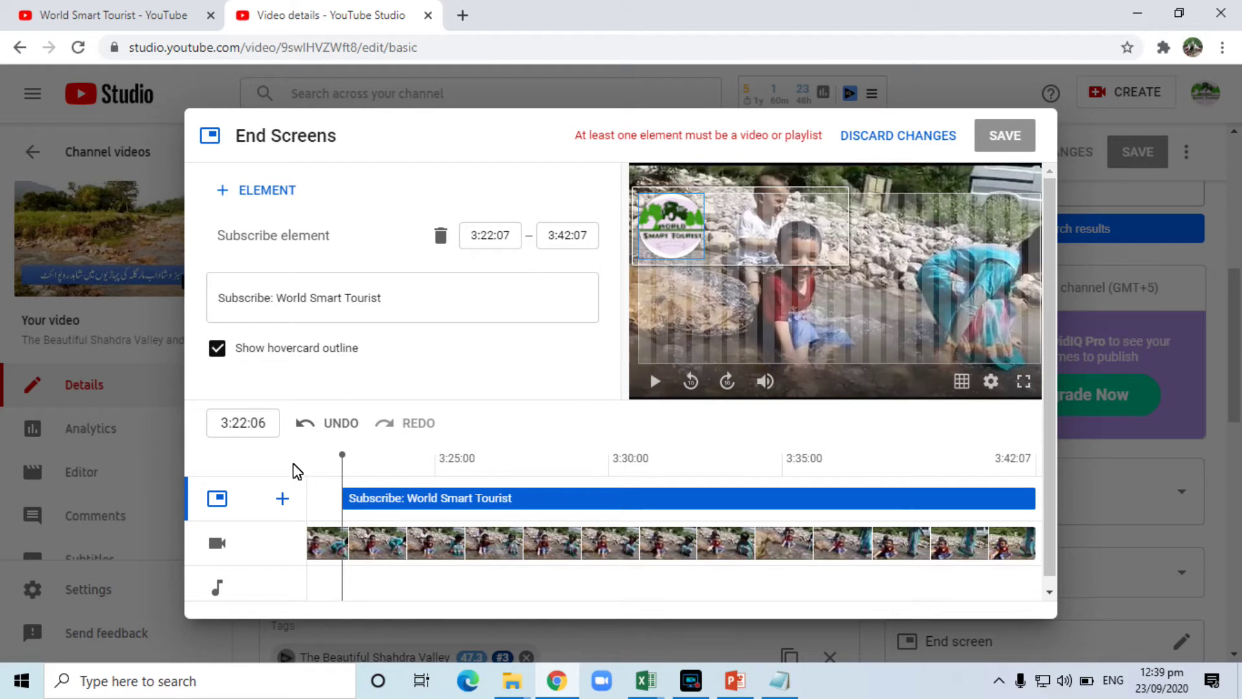
{"action": "left_click", "coordinate": [282, 498]}
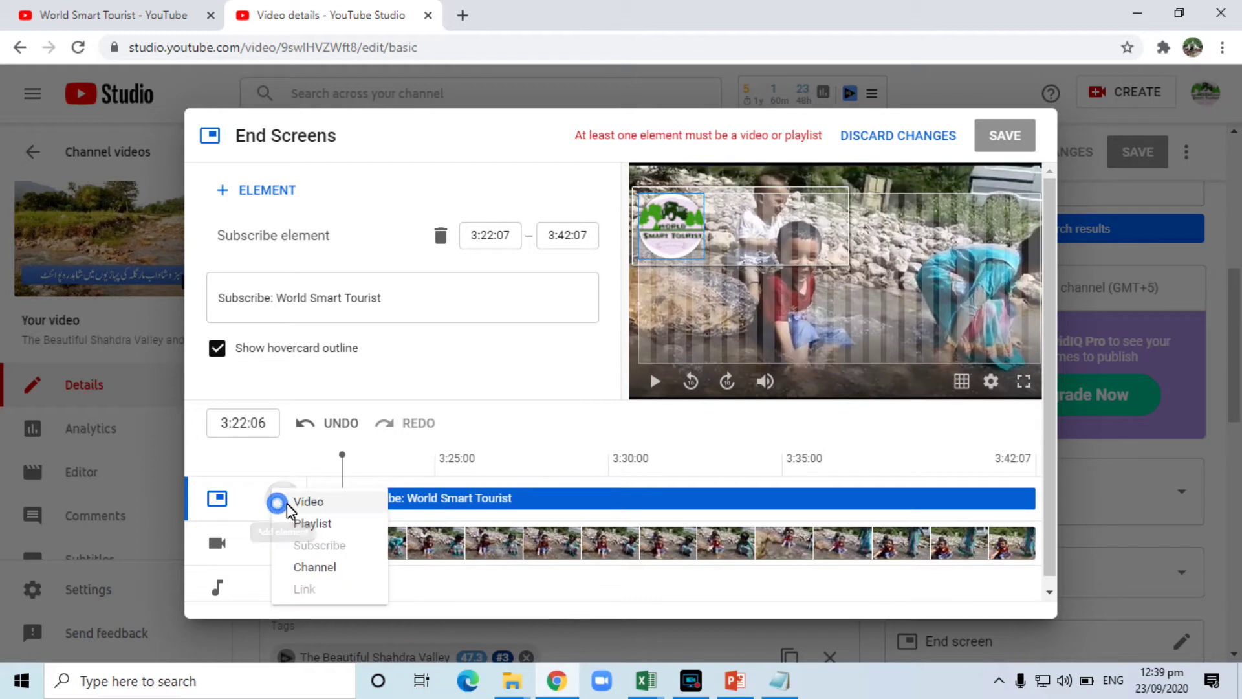
{"action": "left_click", "coordinate": [319, 506]}
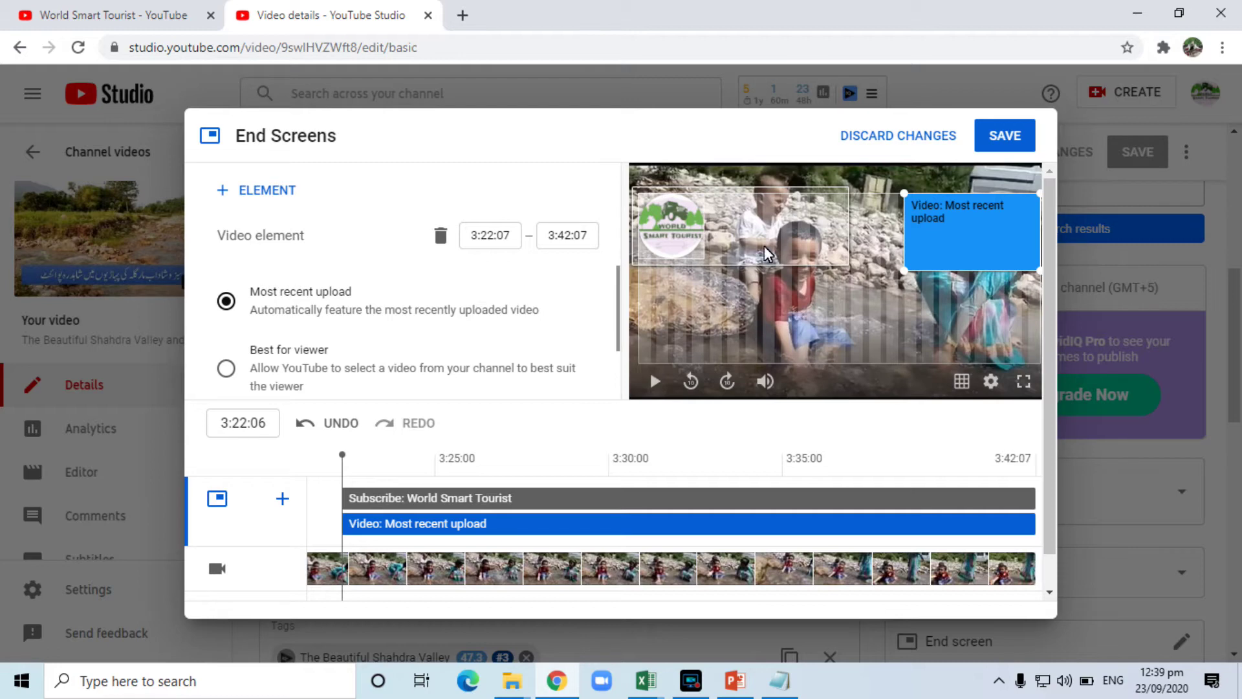
{"action": "left_click", "coordinate": [892, 137]}
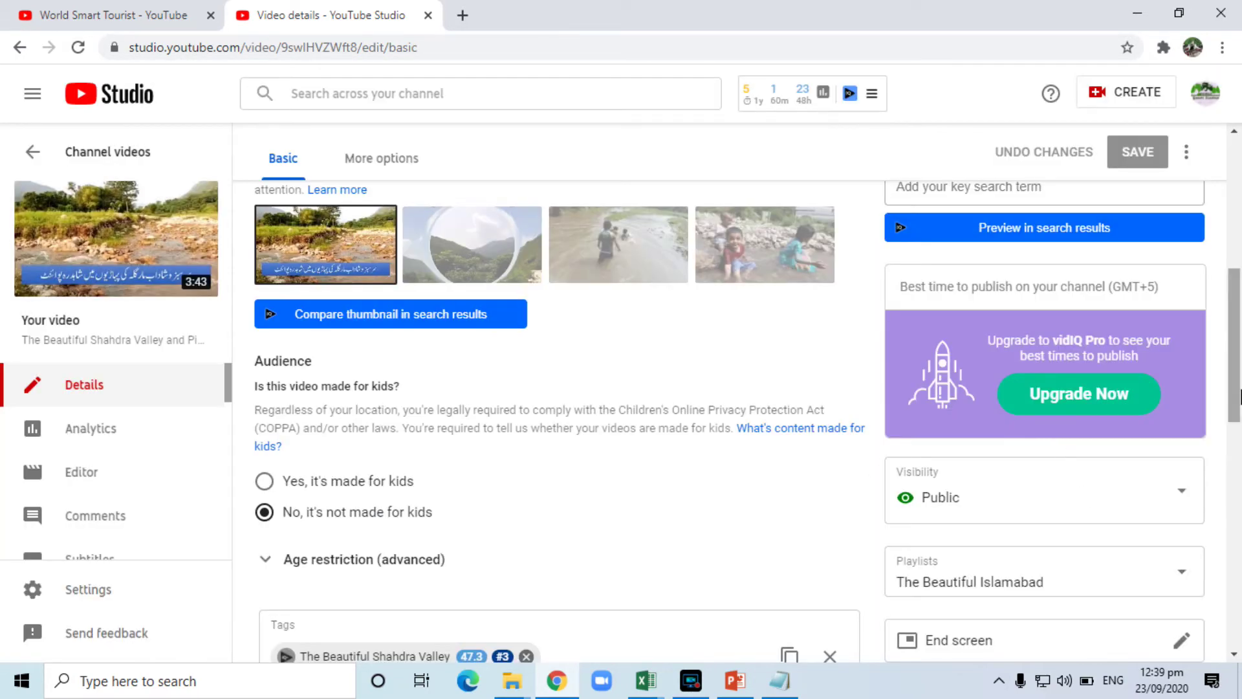
Open the video's cards editor and add a video card for The Beautiful View of Eminabad at 1:10:00
{"action": "left_click_drag", "start_coordinate": [1235, 391], "coordinate": [1234, 496]}
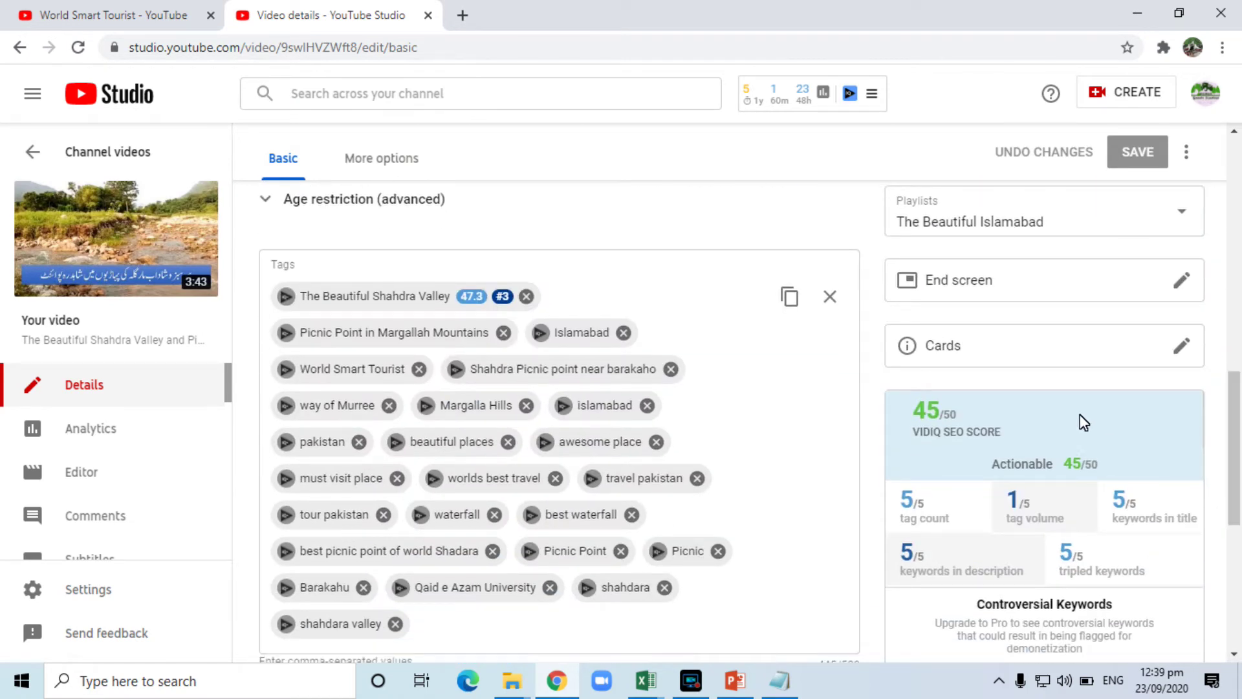
{"action": "left_click", "coordinate": [1183, 348]}
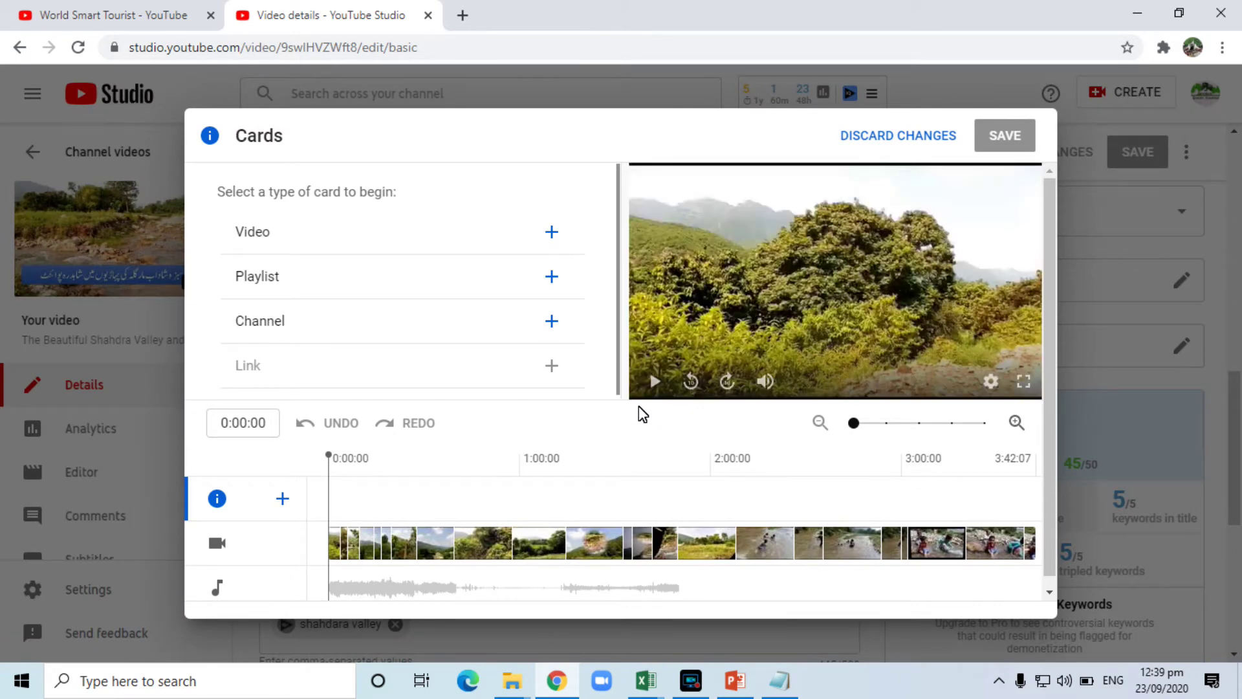
{"action": "left_click", "coordinate": [485, 252]}
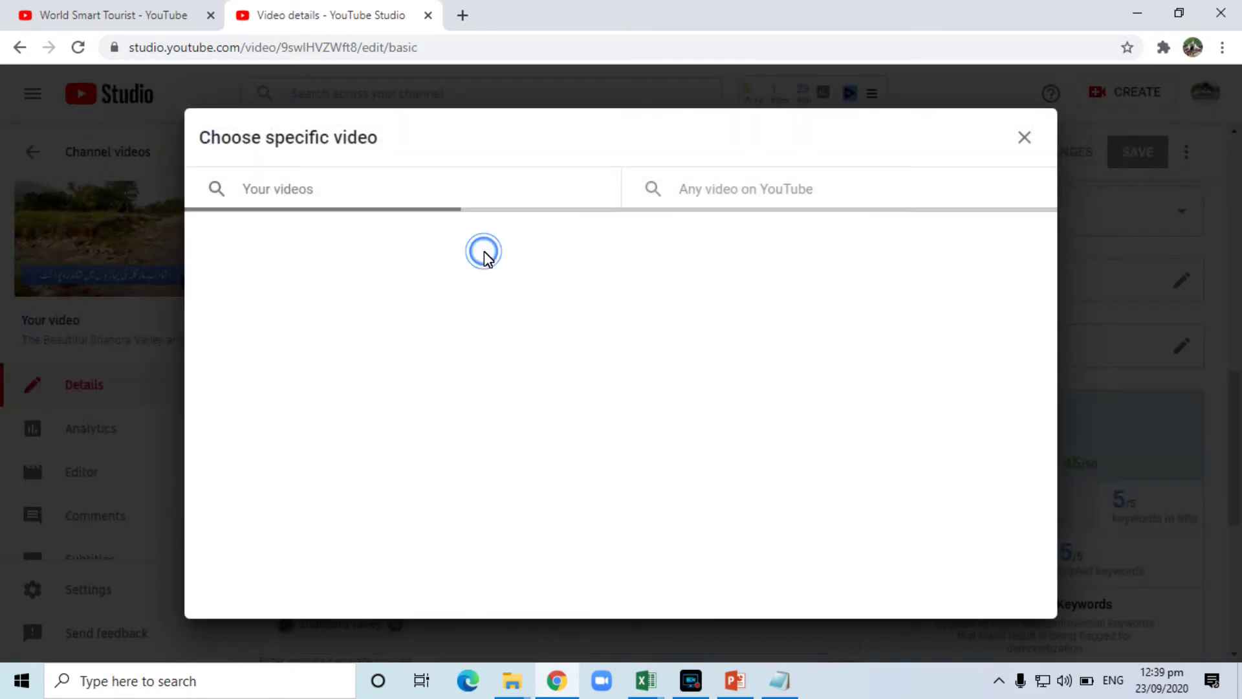
{"action": "left_click", "coordinate": [1024, 137]}
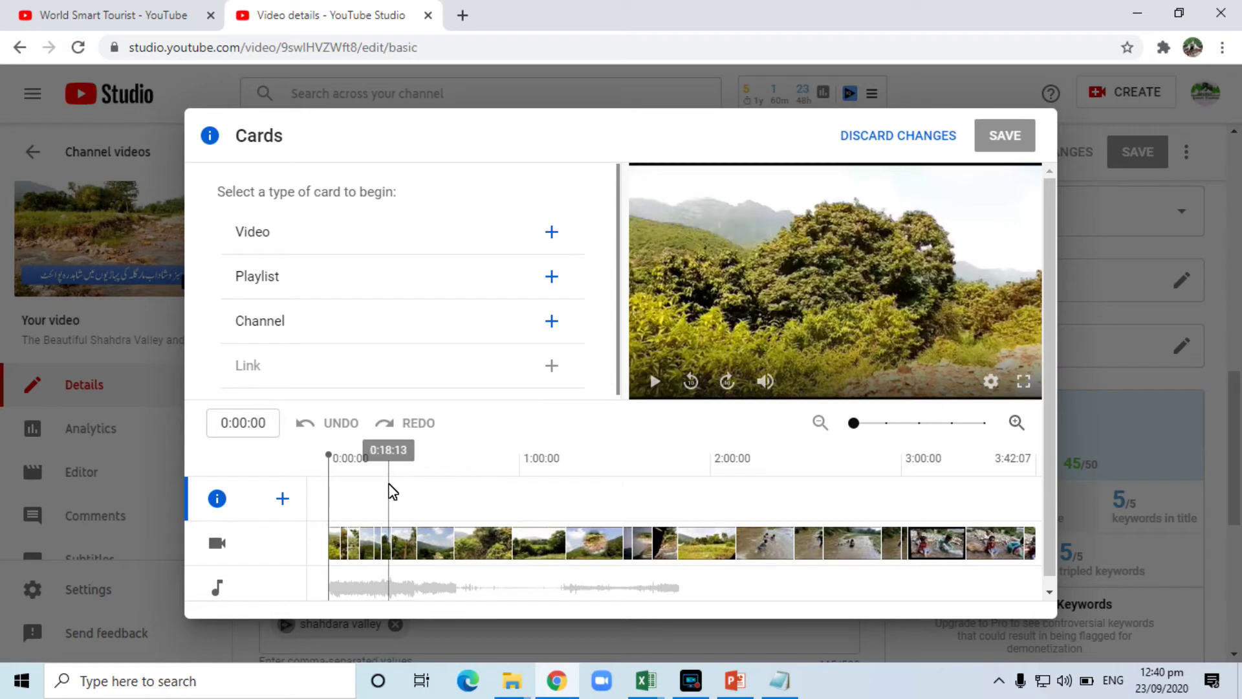
{"action": "left_click", "coordinate": [282, 498]}
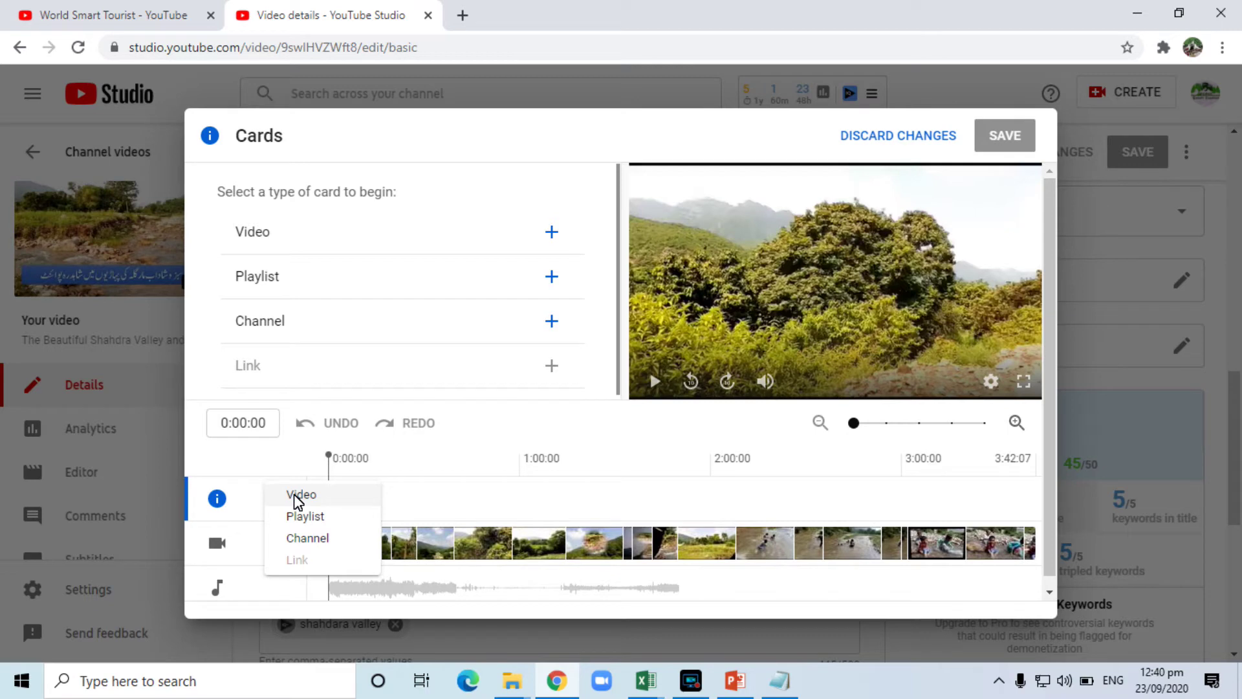
{"action": "left_click", "coordinate": [309, 496]}
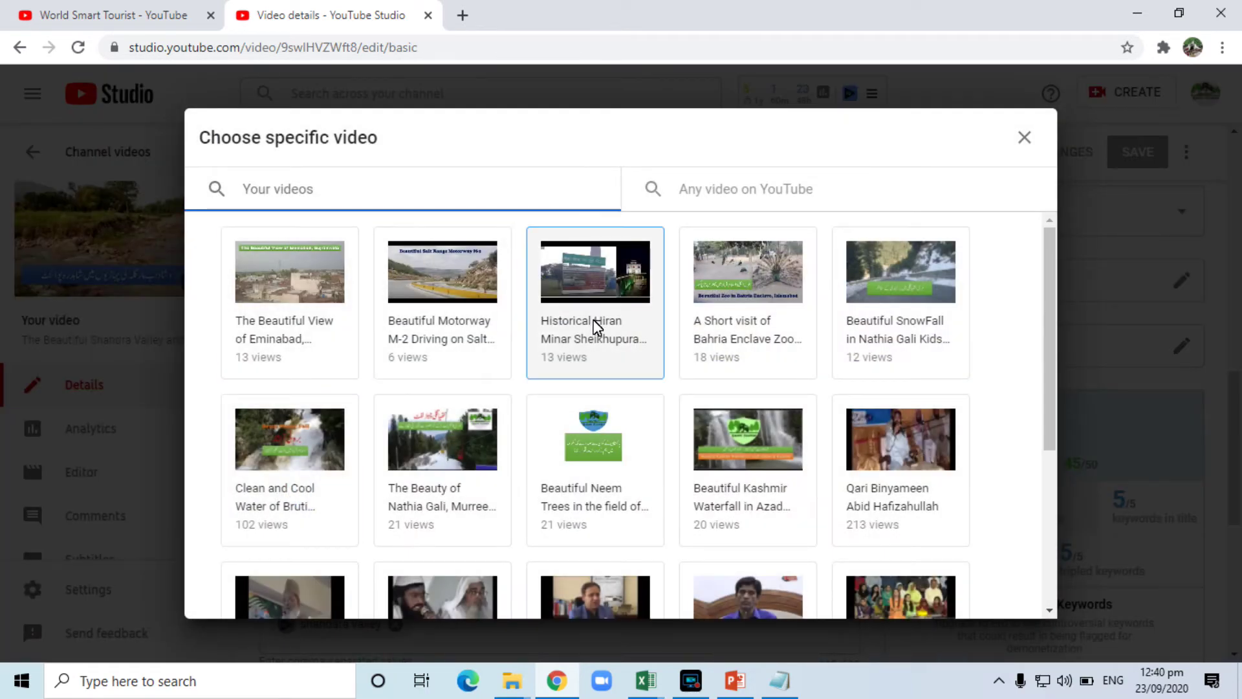
{"action": "left_click", "coordinate": [291, 285]}
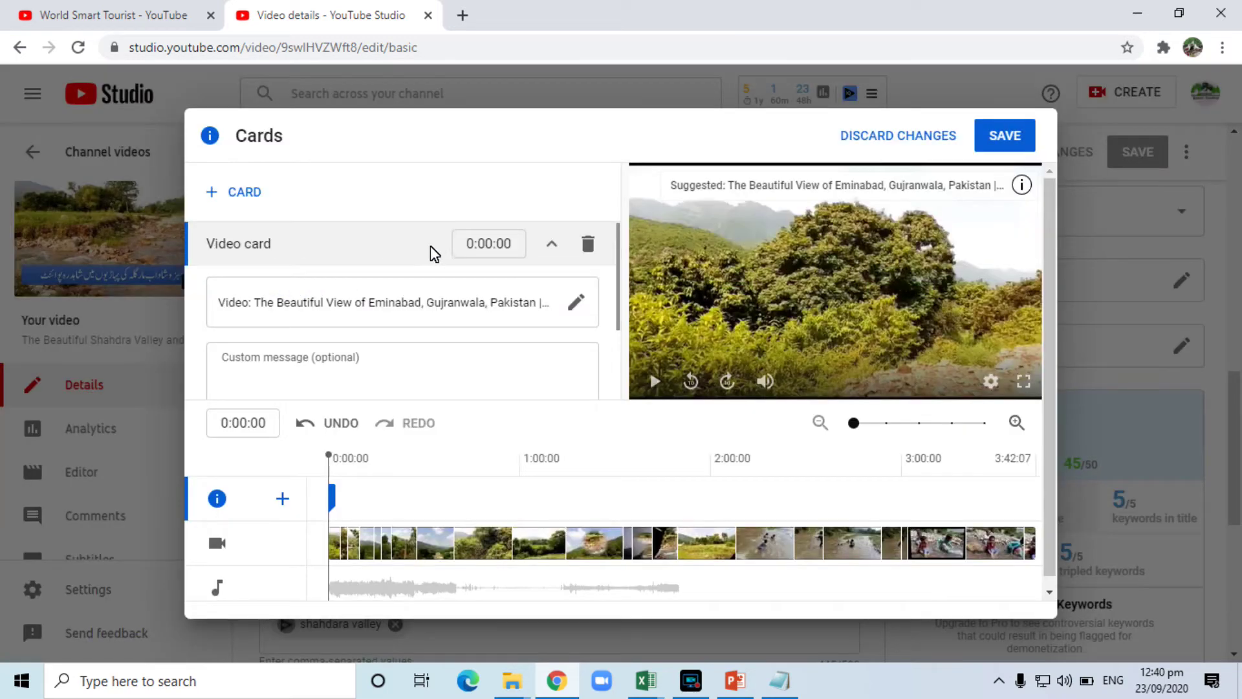
{"action": "left_click", "coordinate": [473, 245]}
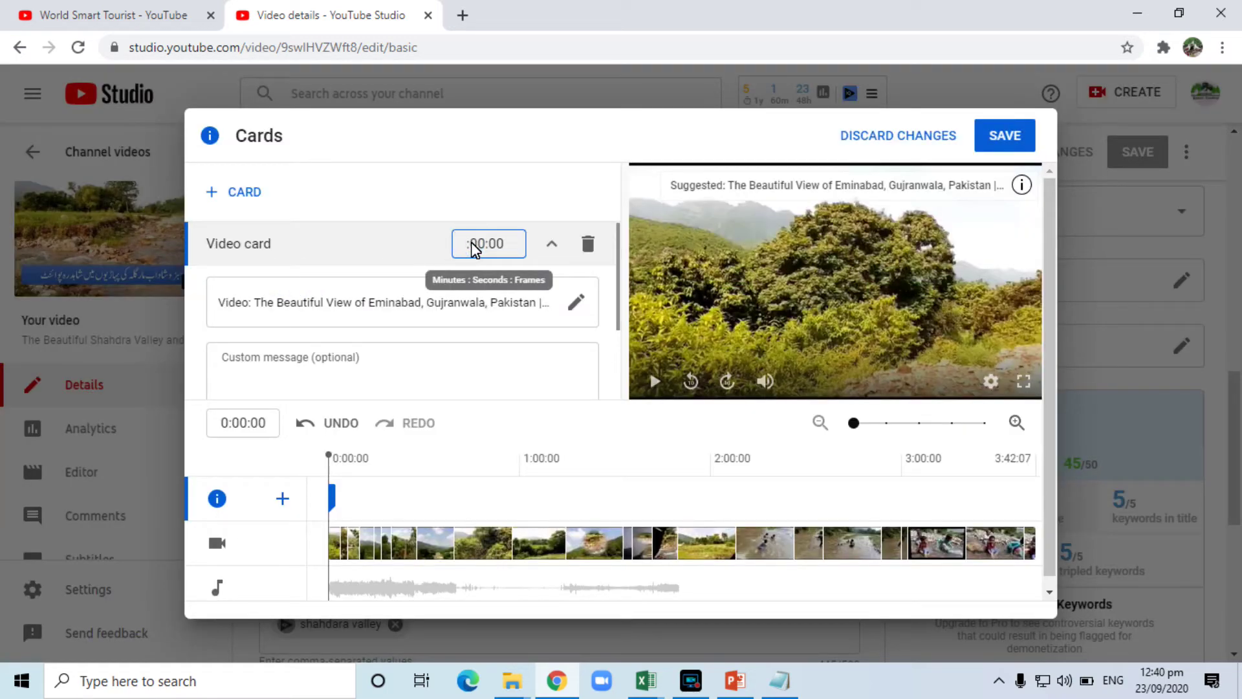
{"action": "type", "text": "1:1"}
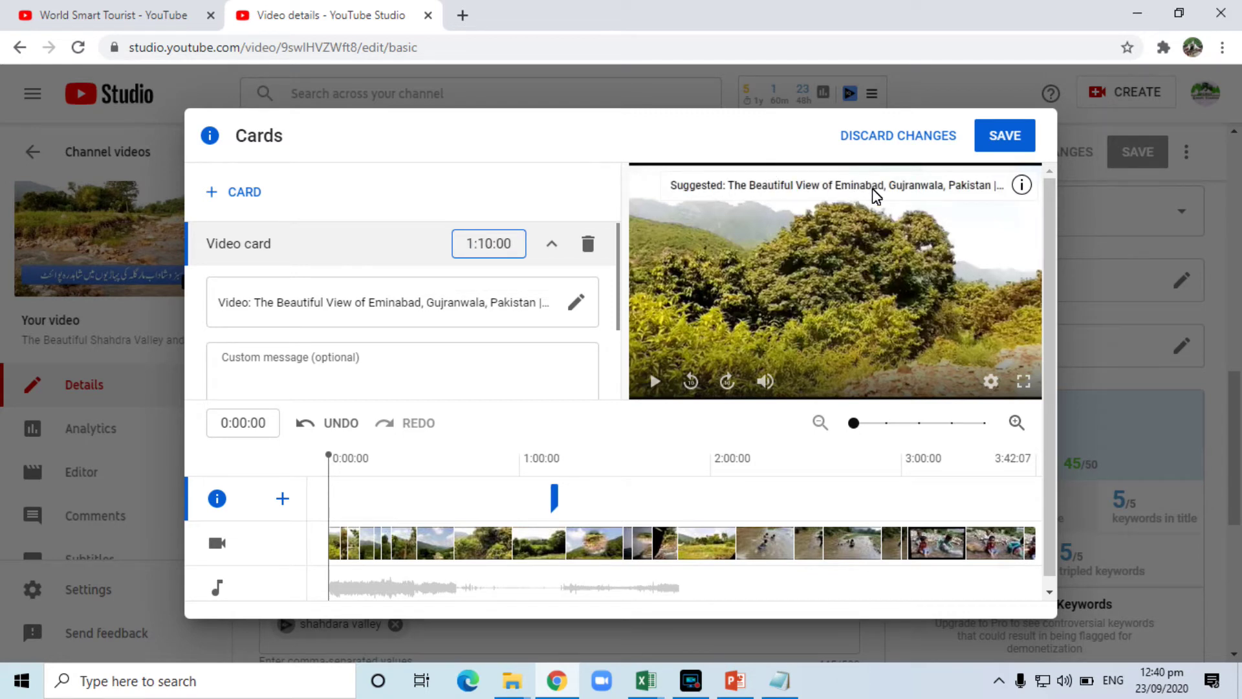
Add a second video card for the Historical Hiran Minar Sheikhupura Documentary and set its start time to 1:59:00
{"action": "left_click", "coordinate": [283, 501]}
{"action": "left_click", "coordinate": [297, 495]}
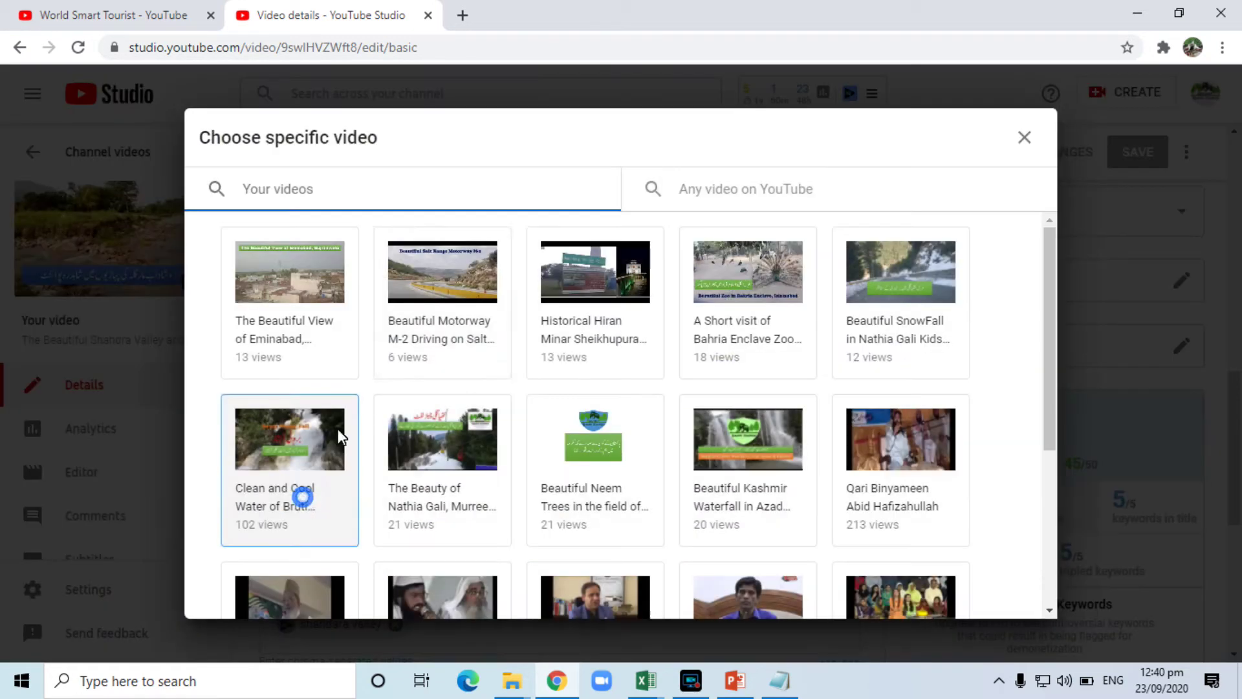
{"action": "left_click", "coordinate": [590, 278]}
{"action": "left_click", "coordinate": [473, 246]}
{"action": "type", "text": "1:00:00"}
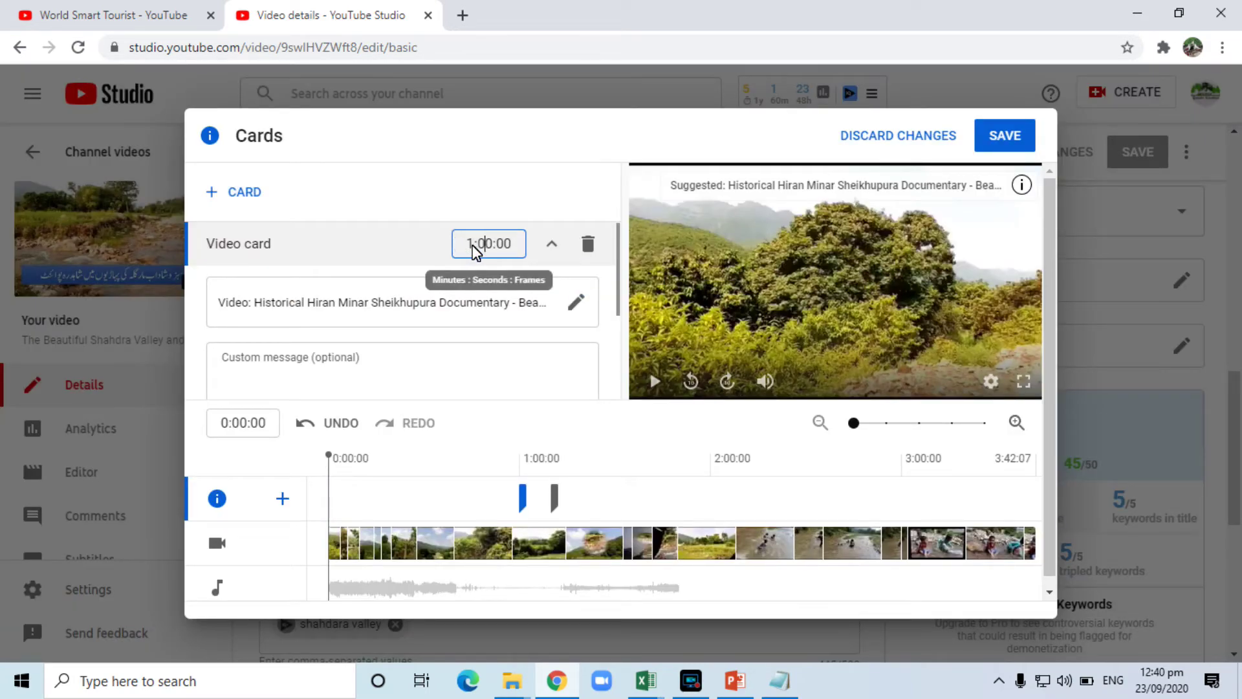
{"action": "key", "text": "BackSpace"}
{"action": "key", "text": "BackSpace"}
{"action": "type", "text": "59"}
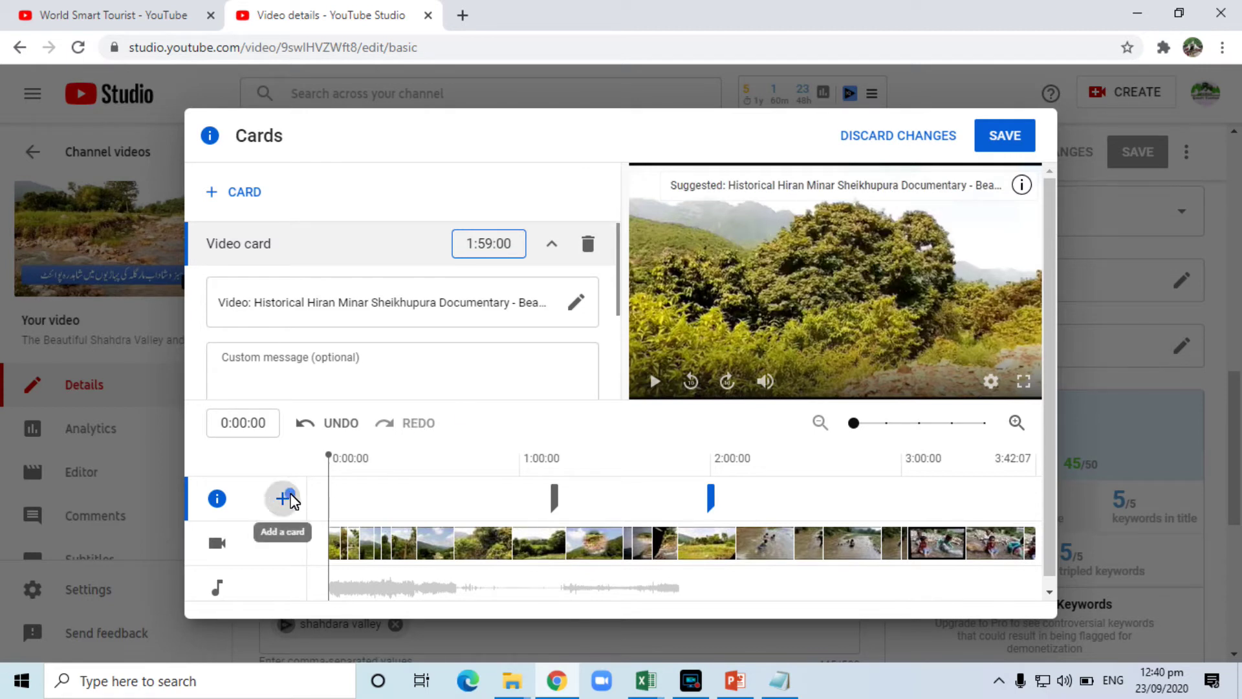
Add a playlist card for Historical Places in Pakistan and set its start time to 2:00:00
{"action": "left_click", "coordinate": [283, 499]}
{"action": "left_click", "coordinate": [304, 517]}
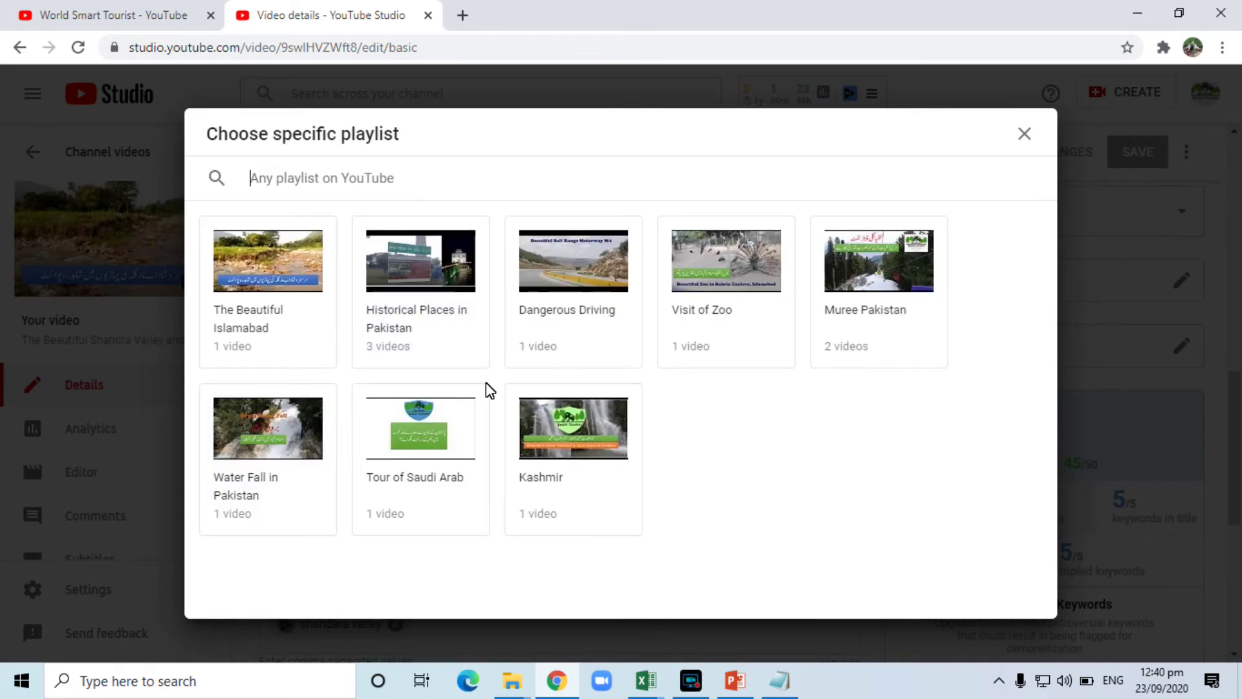
{"action": "left_click", "coordinate": [432, 277]}
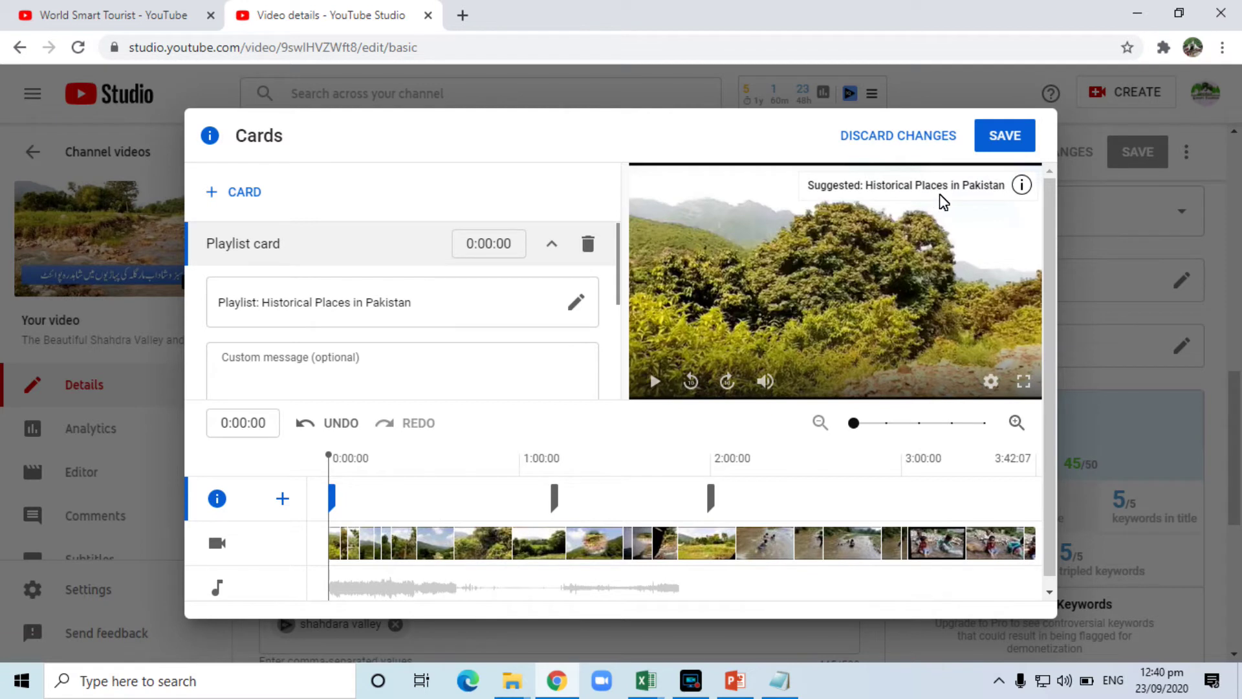
{"action": "left_click", "coordinate": [475, 246]}
{"action": "key", "text": "BackSpace"}
{"action": "type", "text": "2"}
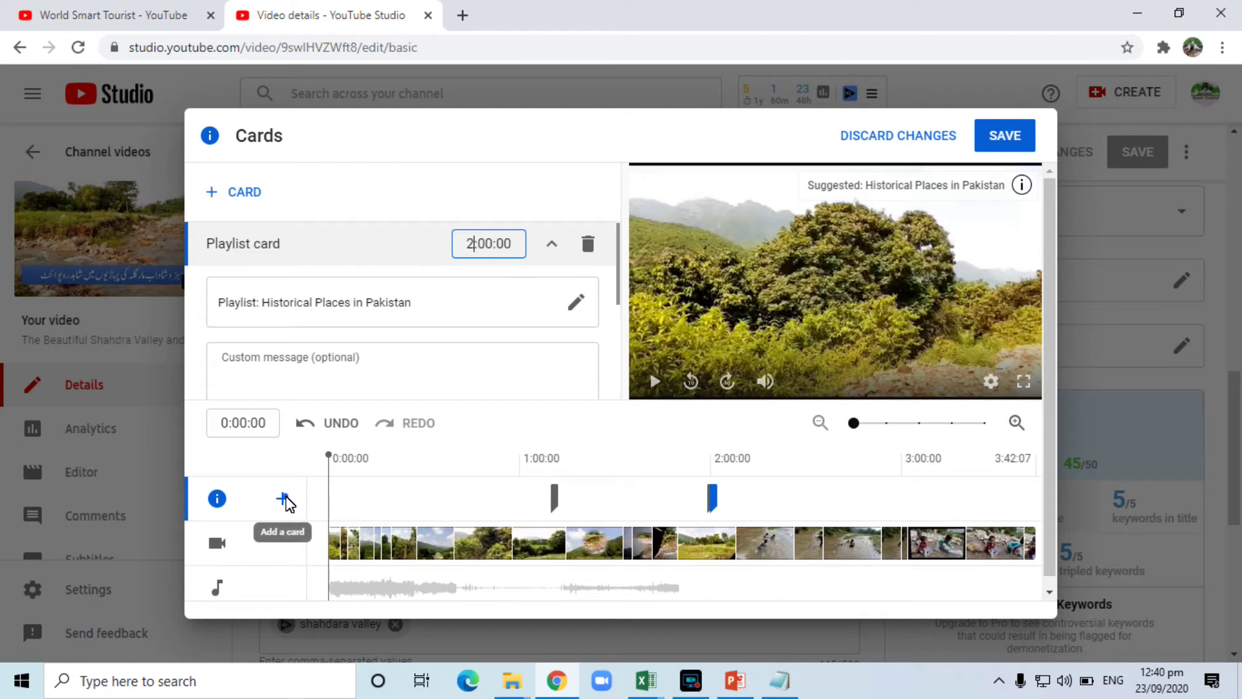
Add a channel card for Smart Tech Expert with the custom message "Plz Subscribe my Channel", and close the cards editor without saving
{"action": "left_click", "coordinate": [283, 497]}
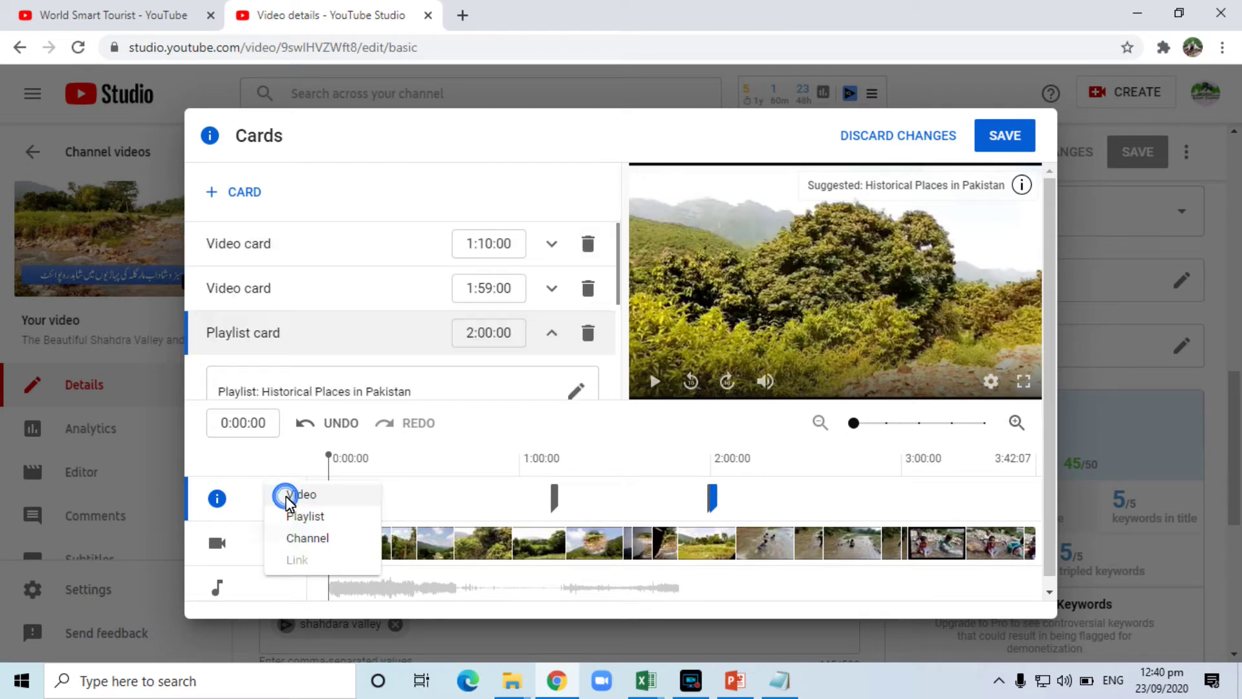
{"action": "left_click", "coordinate": [312, 539]}
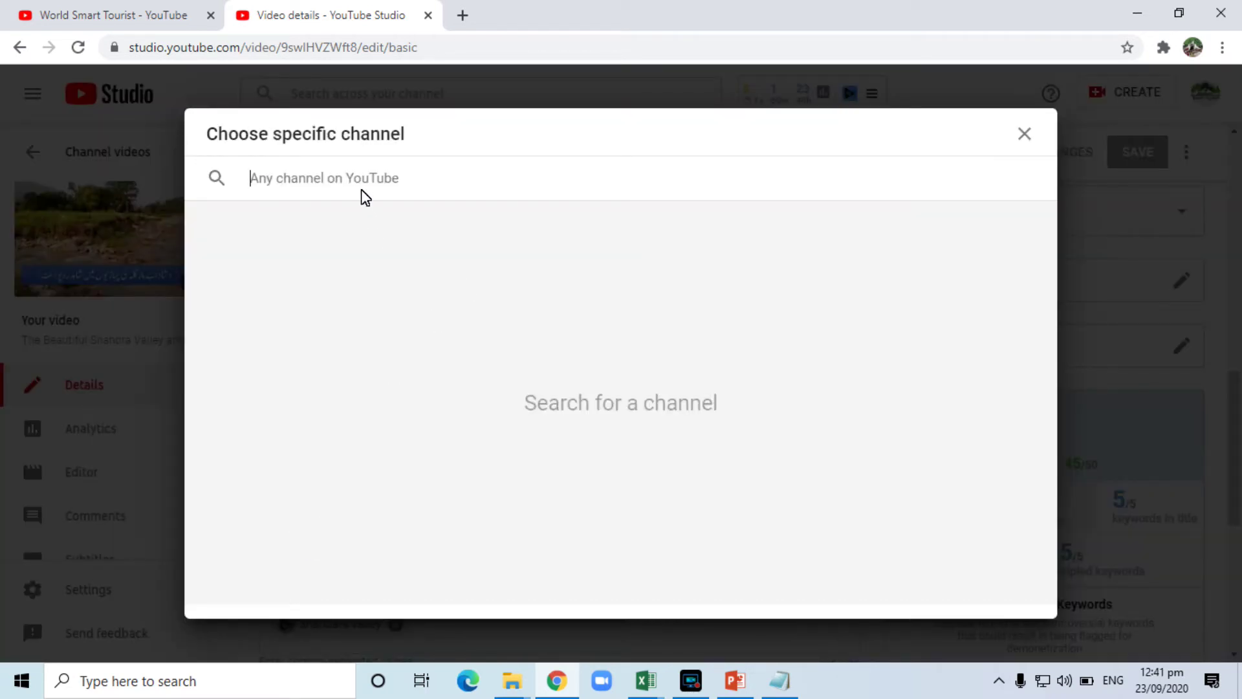
{"action": "type", "text": "s"}
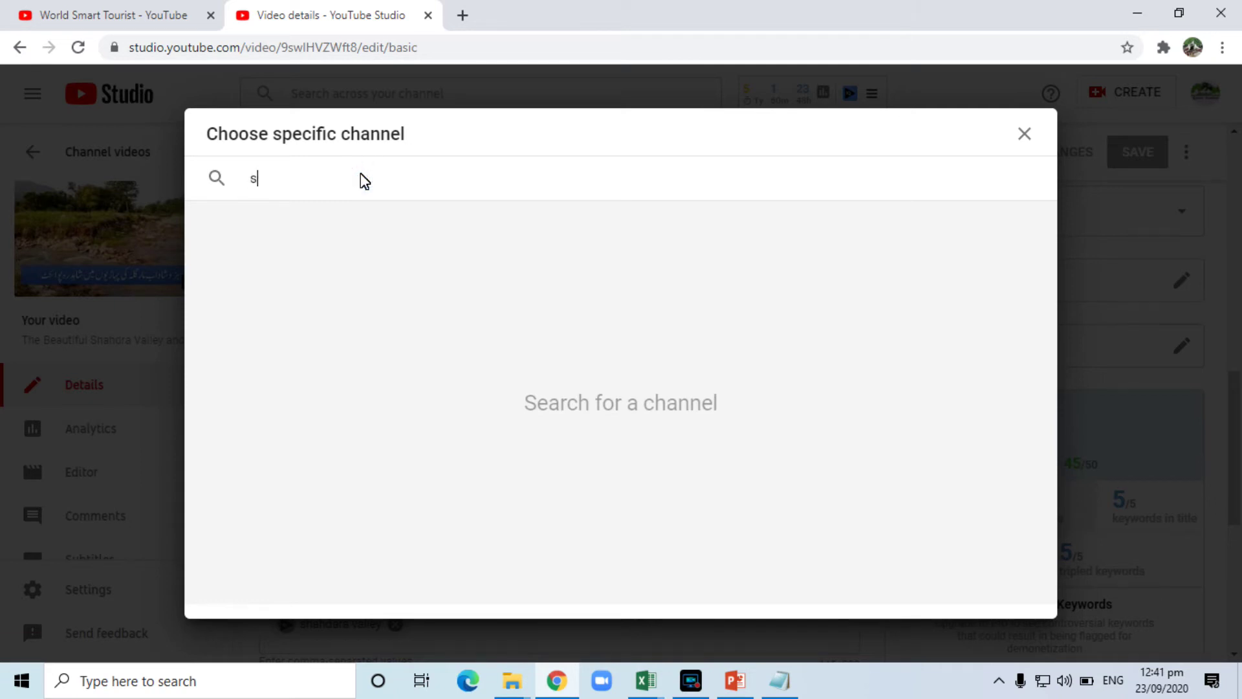
{"action": "type", "text": "mart T"}
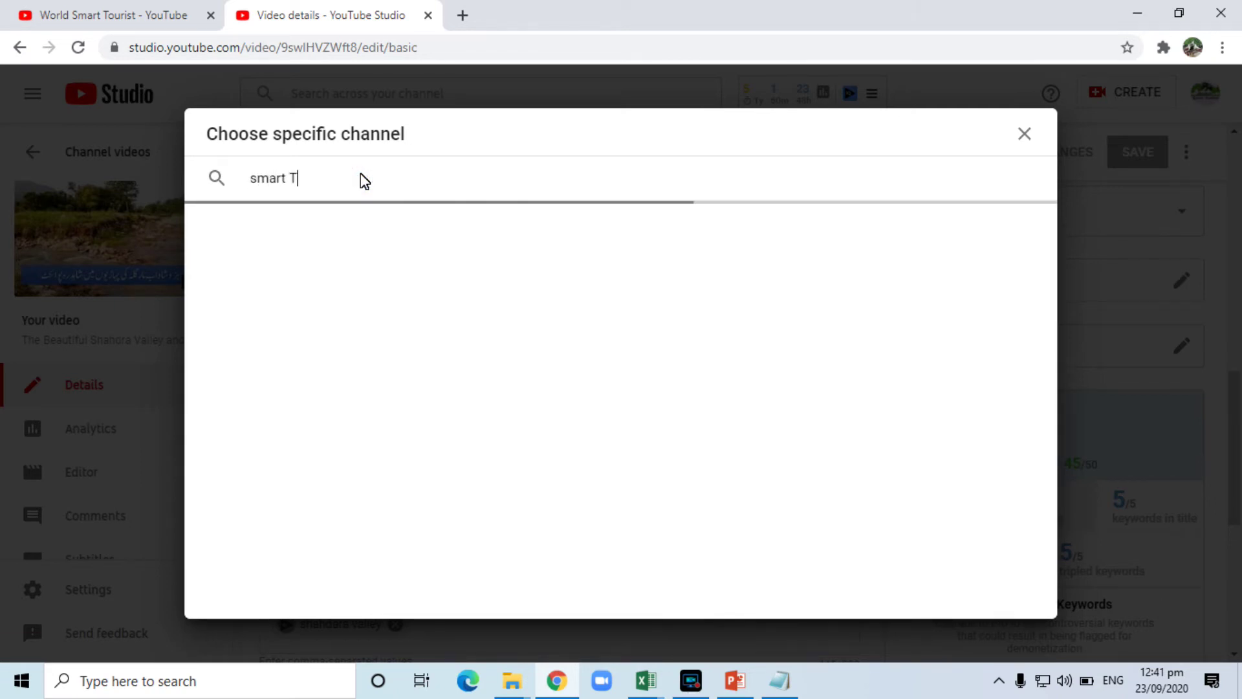
{"action": "type", "text": "ech expert"}
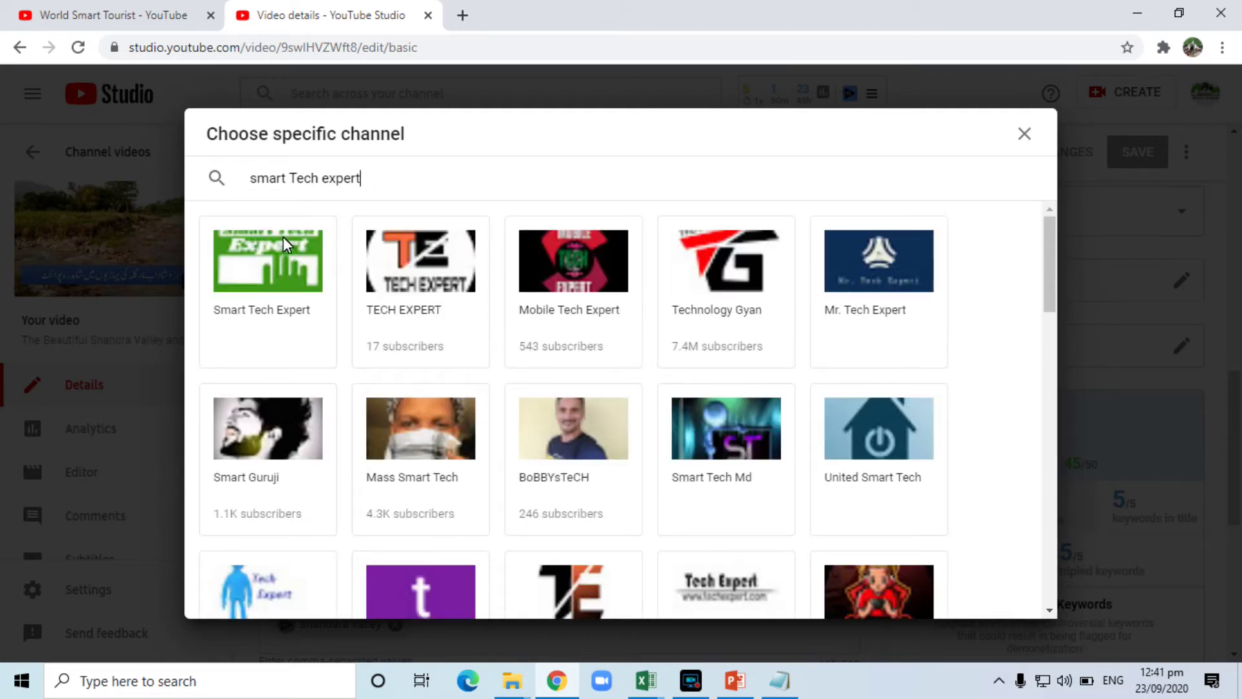
{"action": "left_click", "coordinate": [265, 282]}
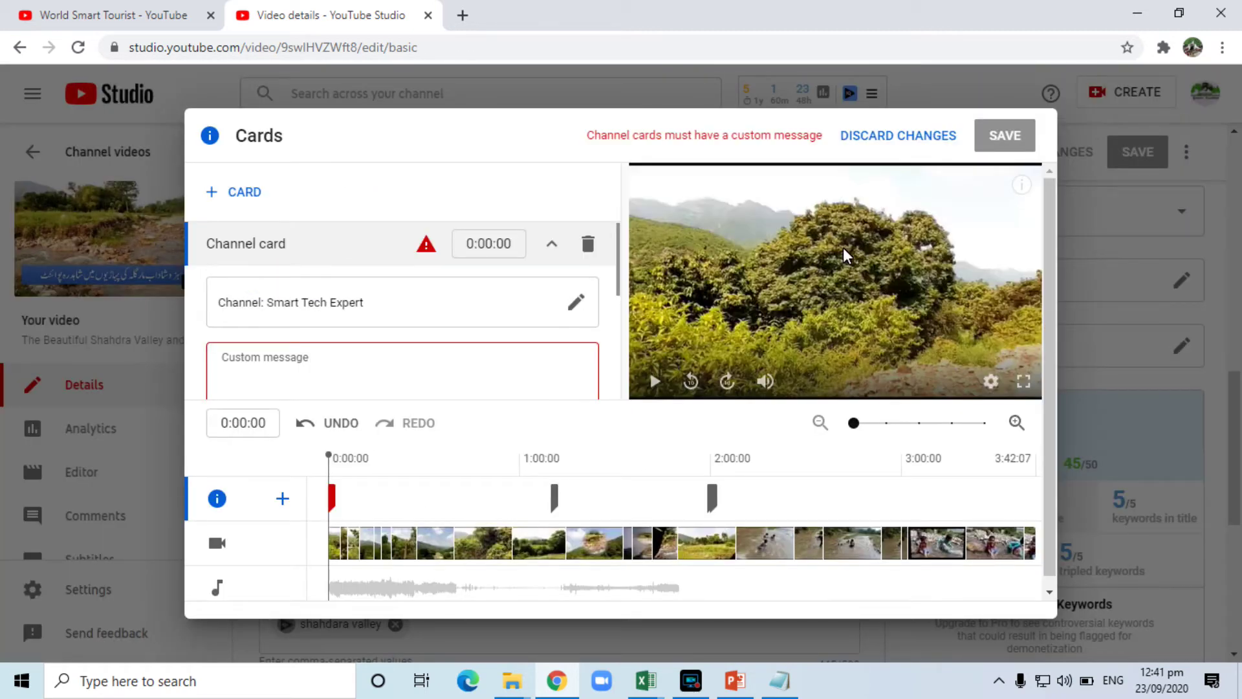
{"action": "left_click", "coordinate": [442, 358]}
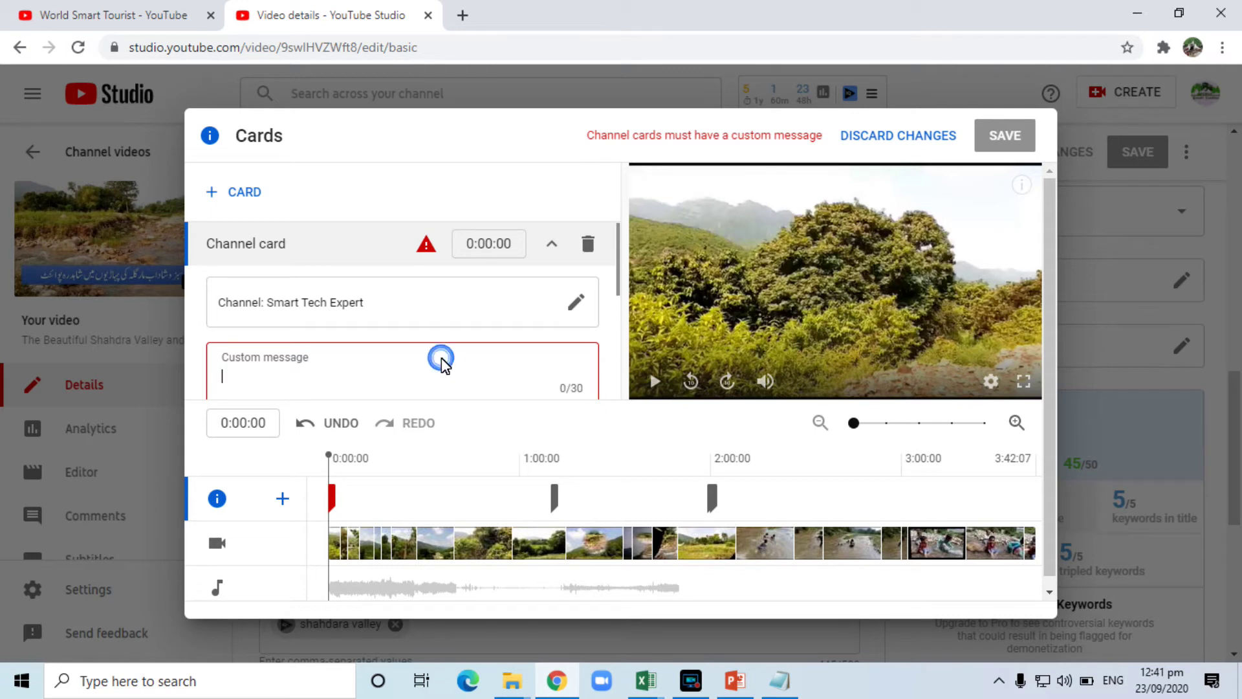
{"action": "type", "text": "Plz Subs"}
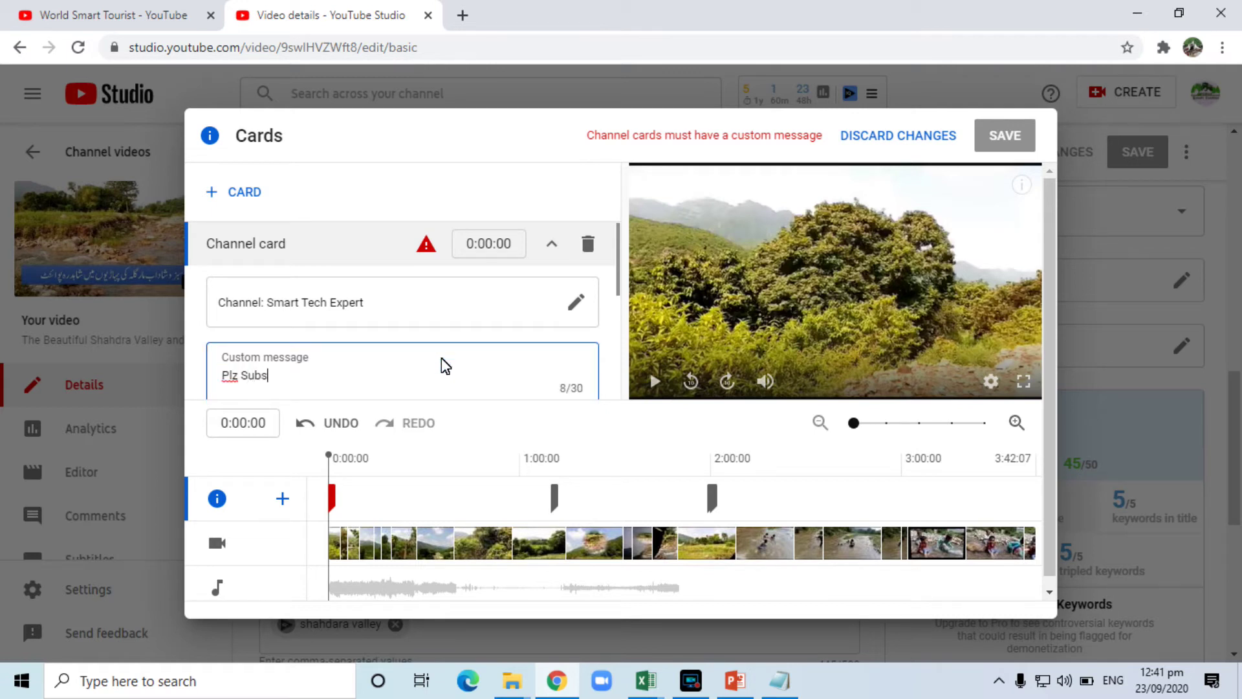
{"action": "type", "text": "cribe my Channel"}
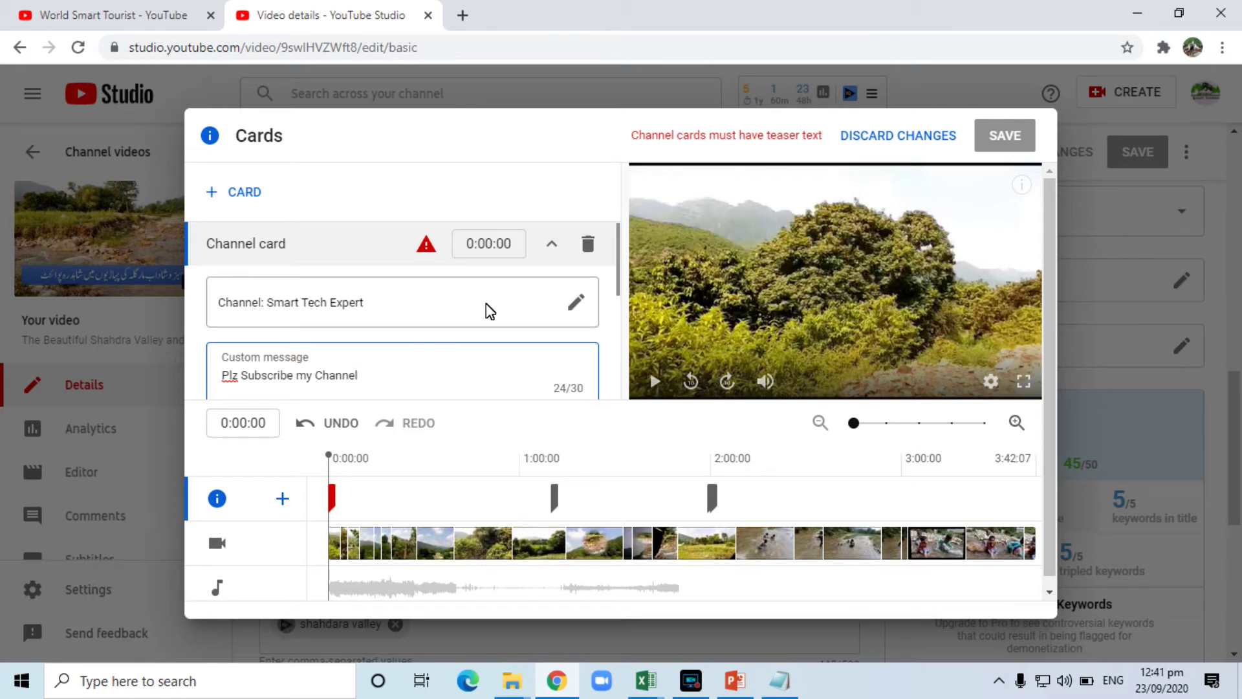
{"action": "key", "text": "Escape"}
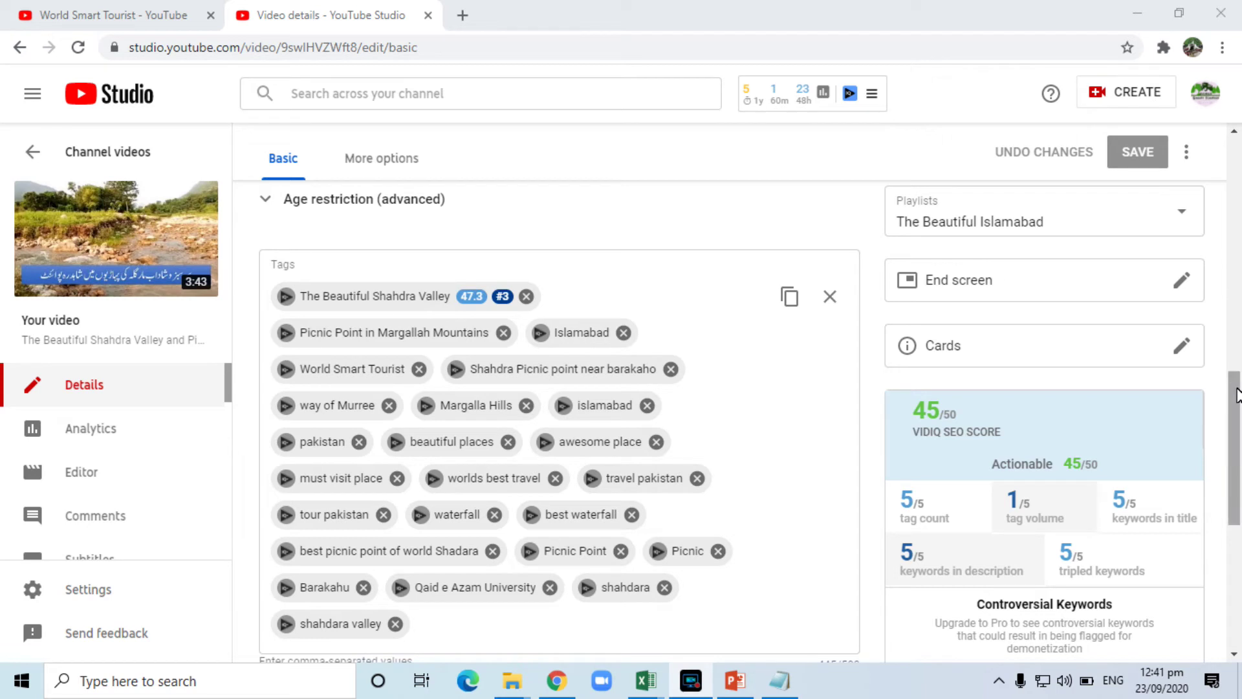
Add the tag "islamabad pakistan" to the end of the video's tags
{"action": "left_click_drag", "start_coordinate": [1238, 397], "coordinate": [1239, 400]}
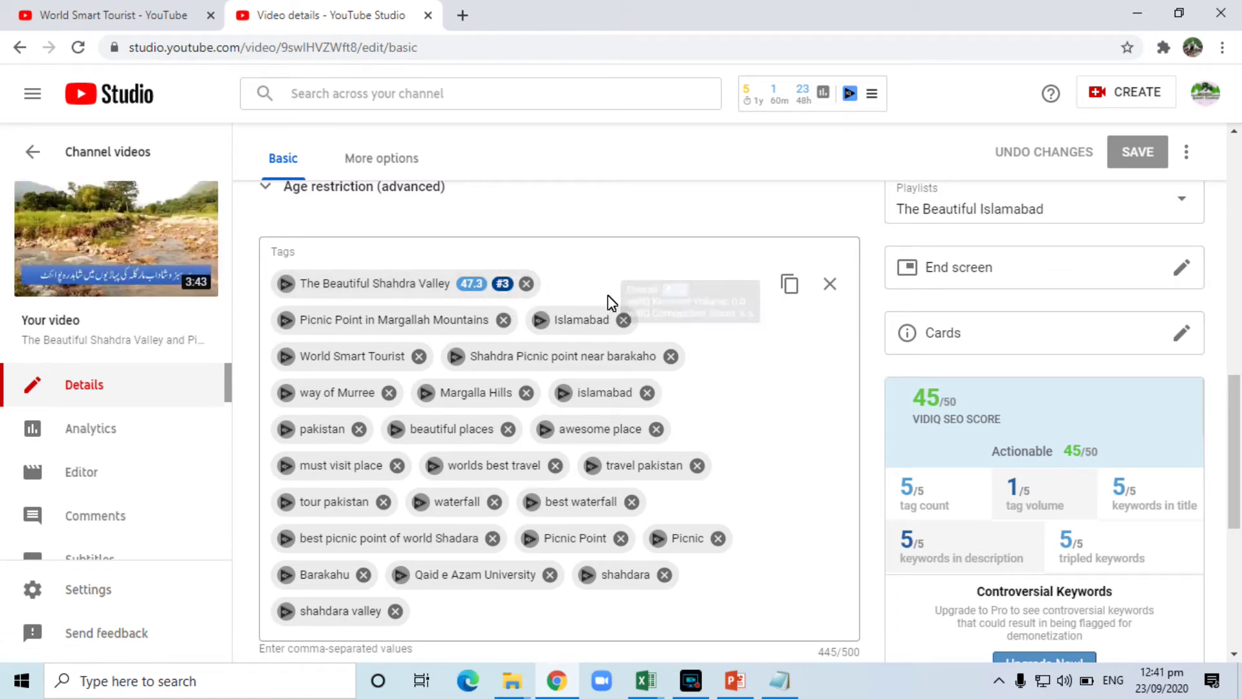
{"action": "mouse_move", "coordinate": [480, 288]}
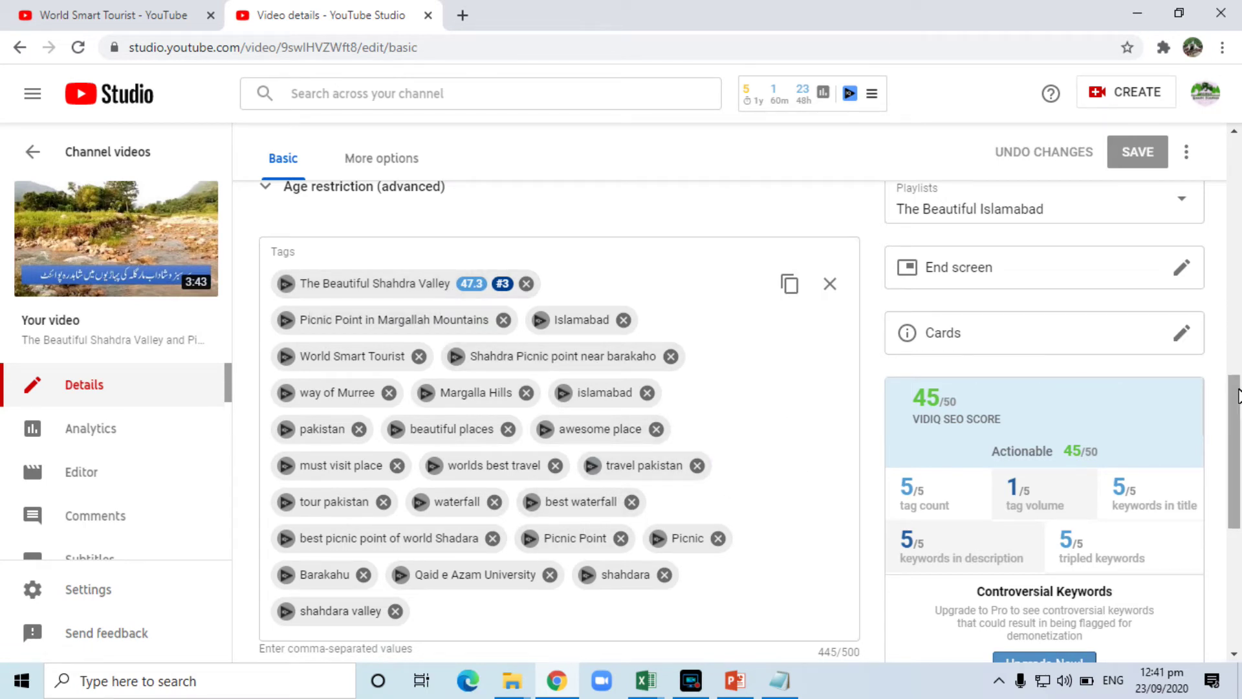
{"action": "scroll", "coordinate": [1238, 396], "scroll_direction": "down", "scroll_amount": 2}
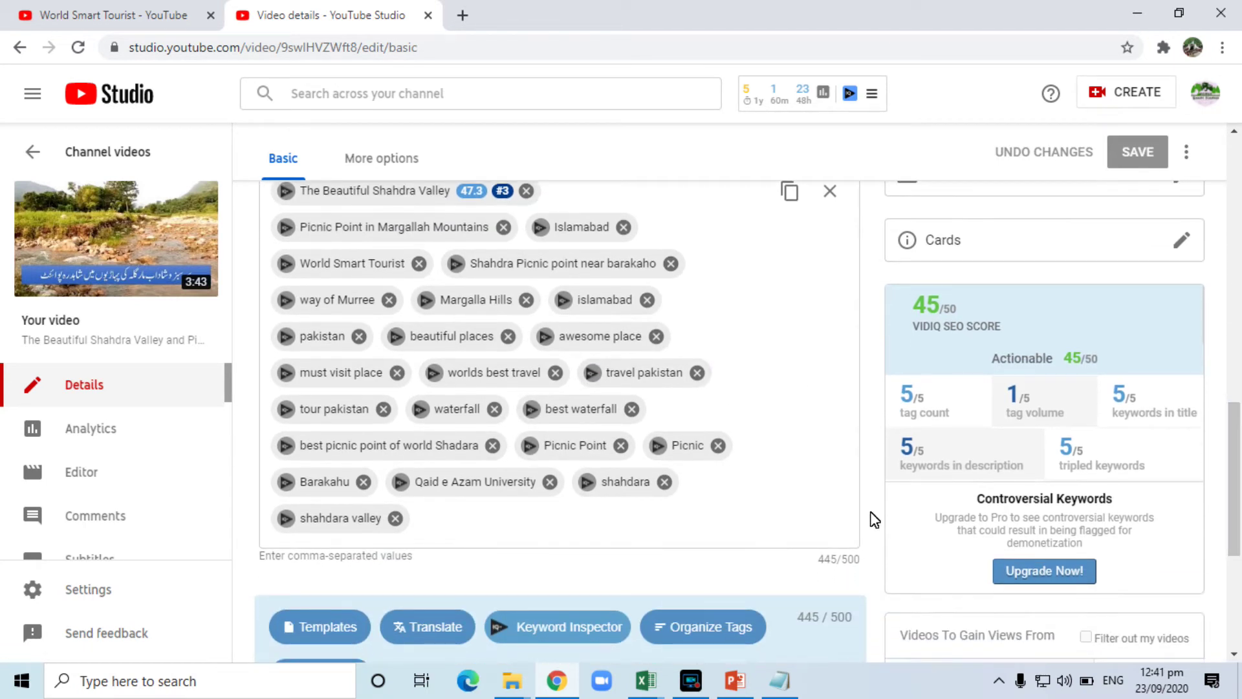
{"action": "left_click", "coordinate": [849, 561]}
{"action": "left_click", "coordinate": [674, 527]}
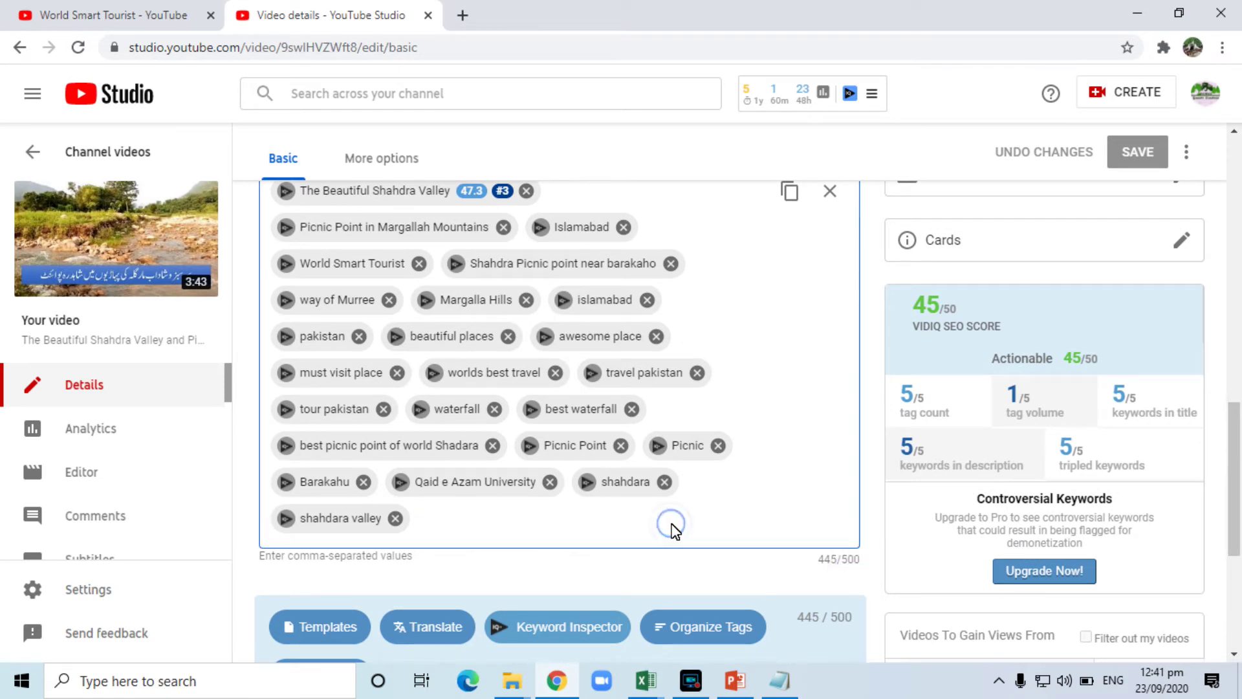
{"action": "type", "text": "islamabad p"}
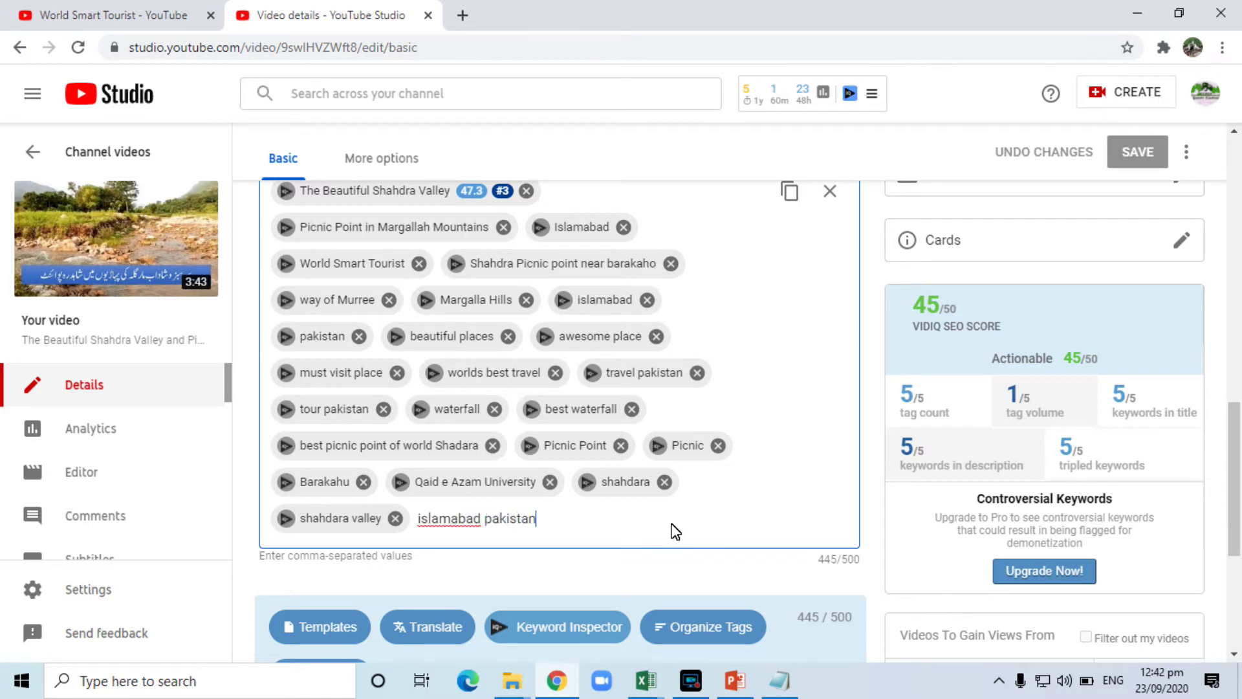
{"action": "type", "text": "akistan"}
{"action": "key", "text": "Return"}
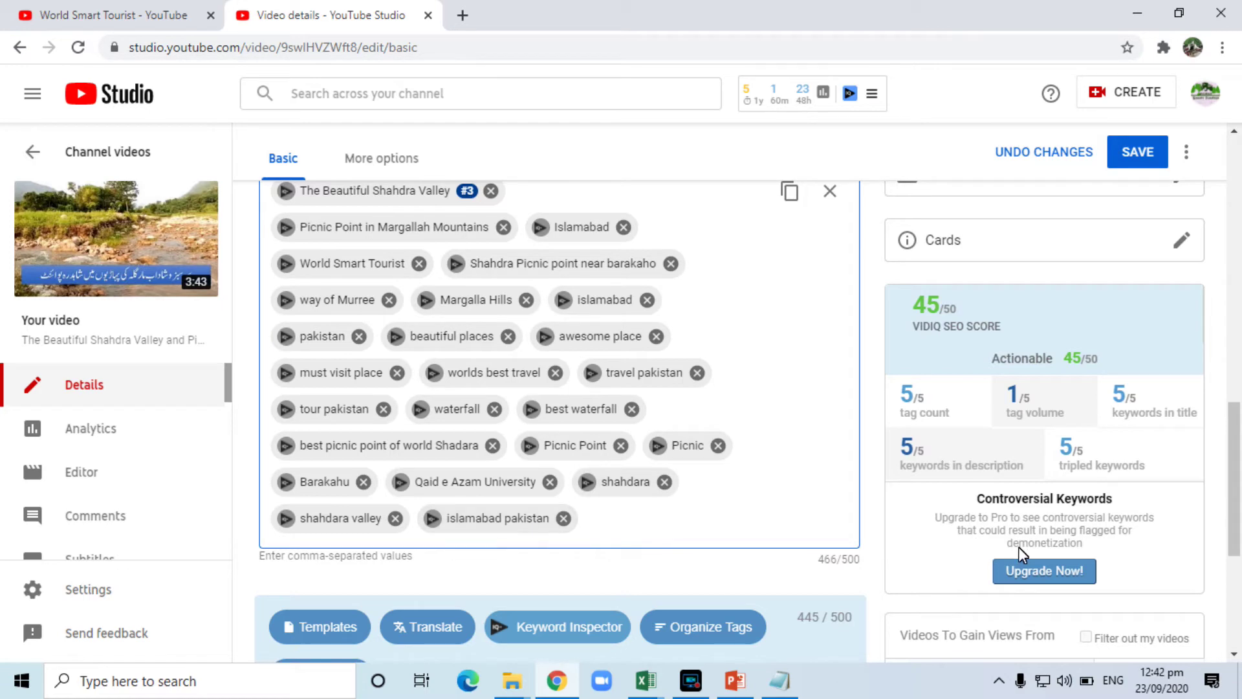
Review the vidIQ recommended tags below the video's tags, and open the video's additional detail options
{"action": "left_click_drag", "start_coordinate": [1235, 446], "coordinate": [1231, 586]}
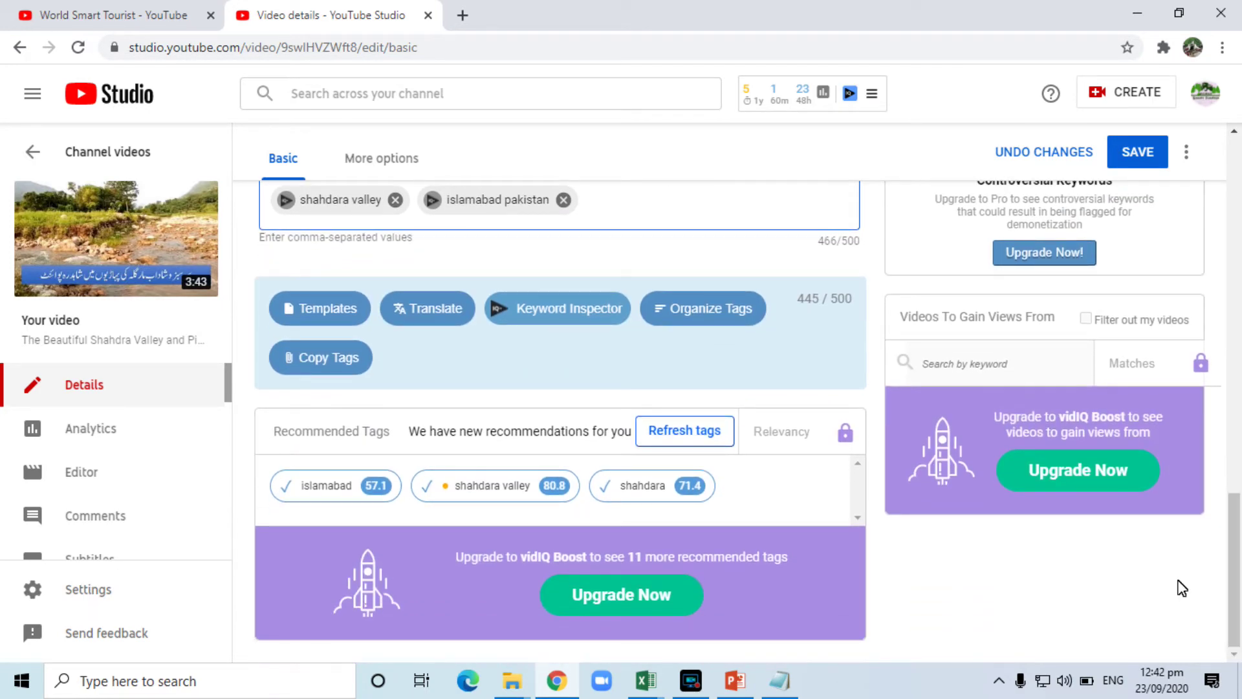
{"action": "mouse_move", "coordinate": [569, 495]}
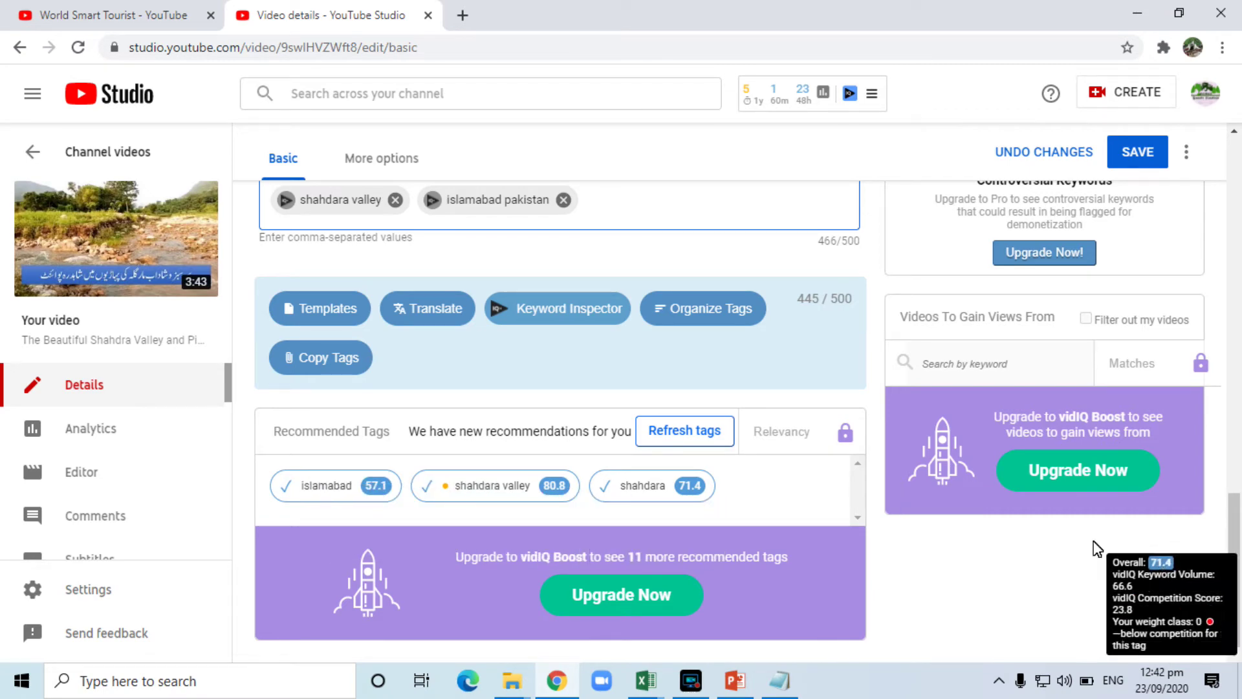
{"action": "left_click_drag", "start_coordinate": [1236, 526], "coordinate": [1206, 130]}
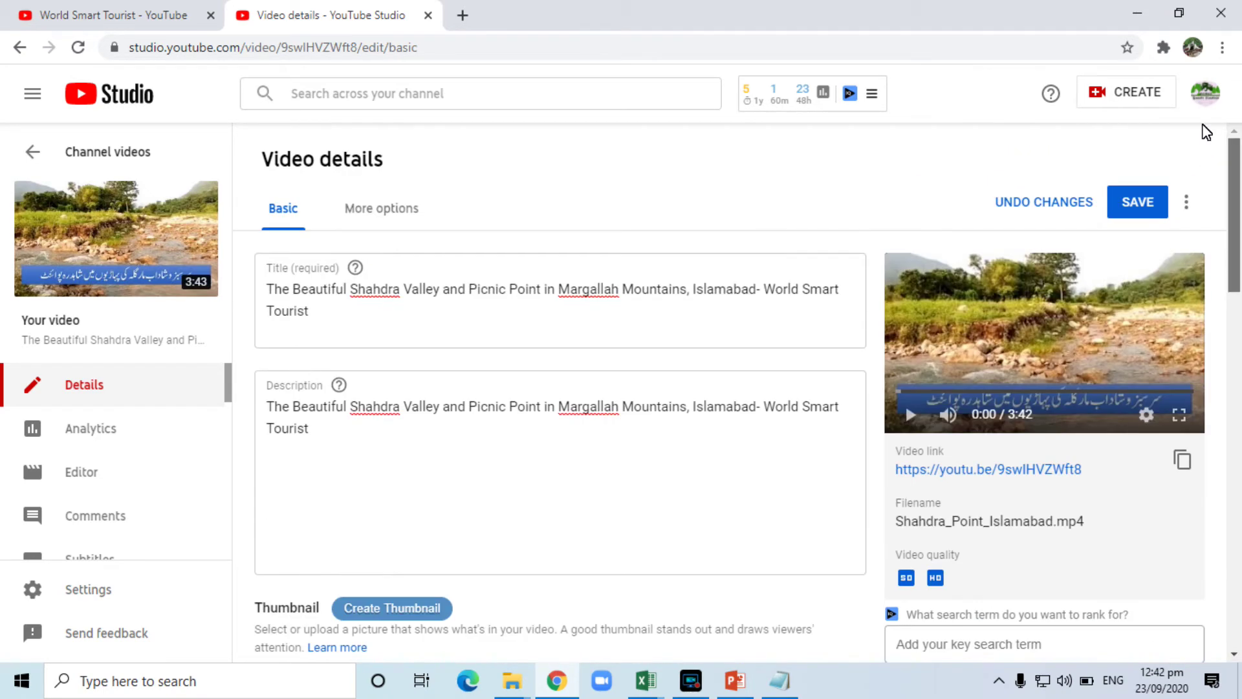
{"action": "left_click", "coordinate": [396, 212]}
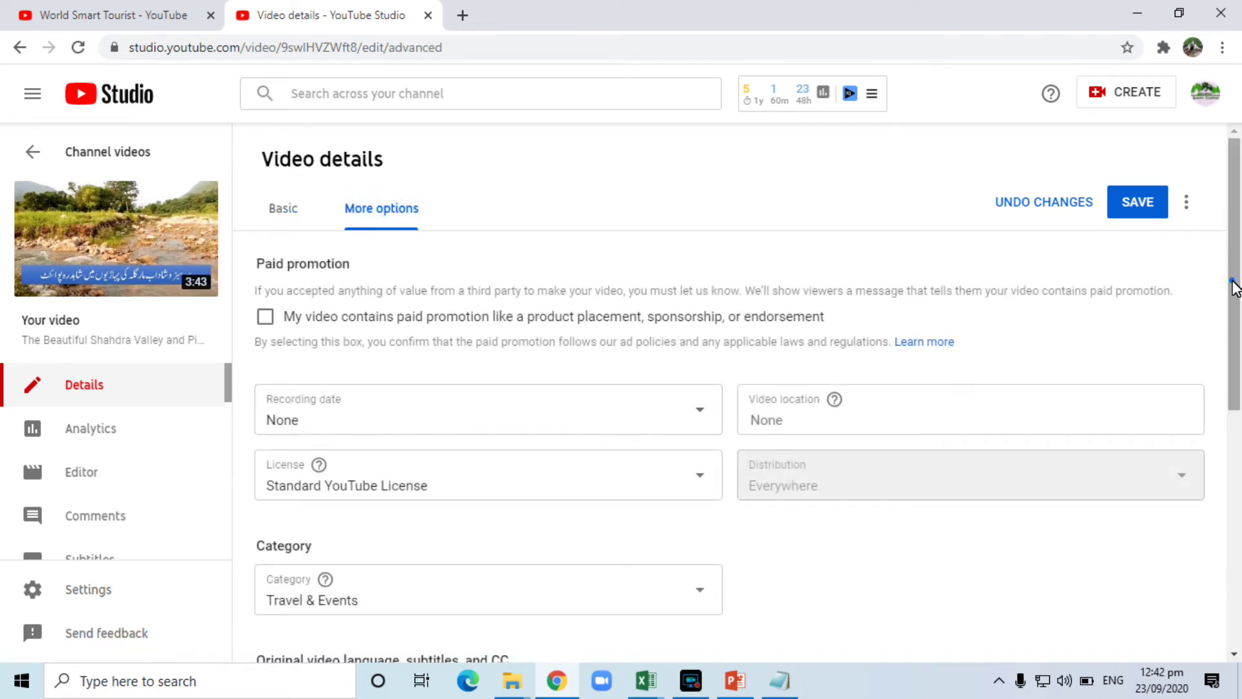
Select Travel & Events as the video's category, check the comment and additional options, and save the video's changes
{"action": "left_click_drag", "start_coordinate": [1234, 288], "coordinate": [1234, 315]}
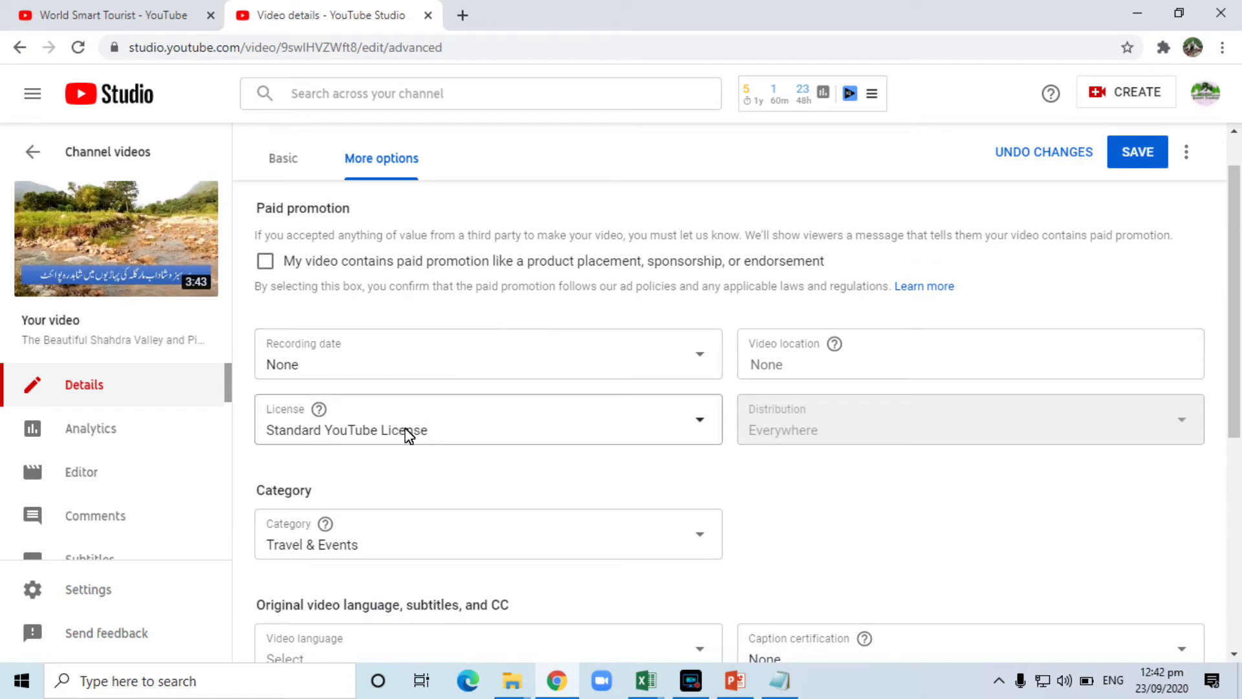
{"action": "left_click_drag", "start_coordinate": [1234, 385], "coordinate": [1202, 449]}
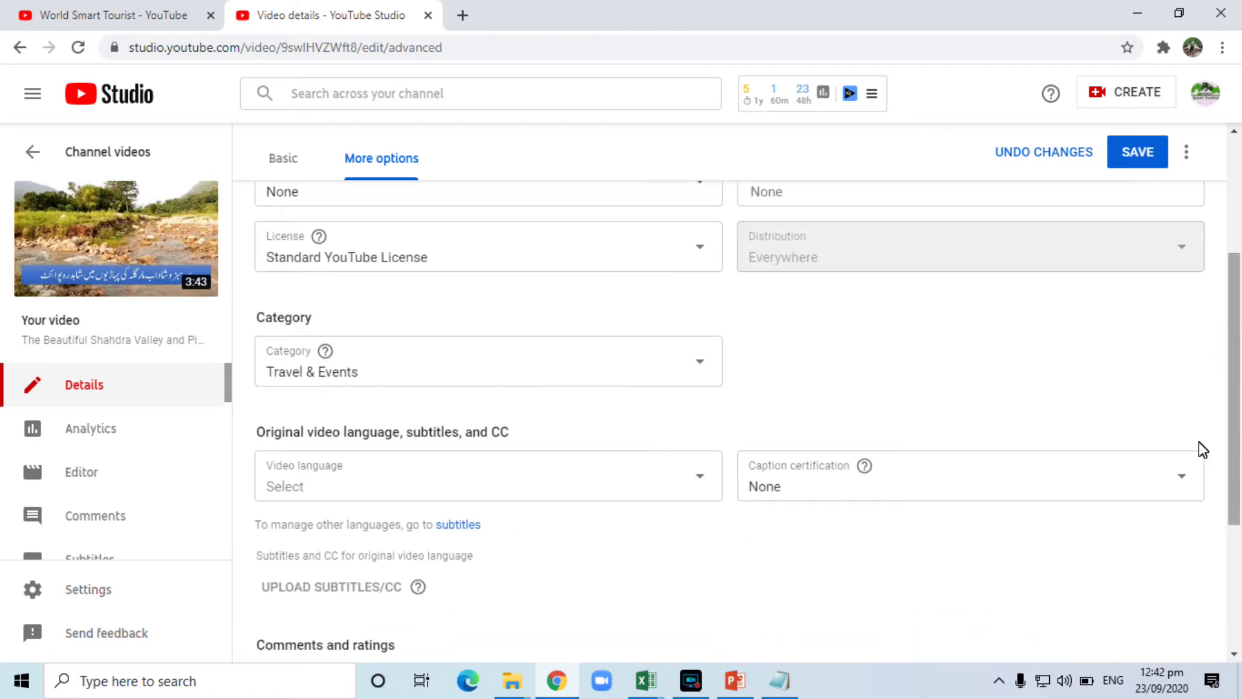
{"action": "left_click", "coordinate": [670, 380]}
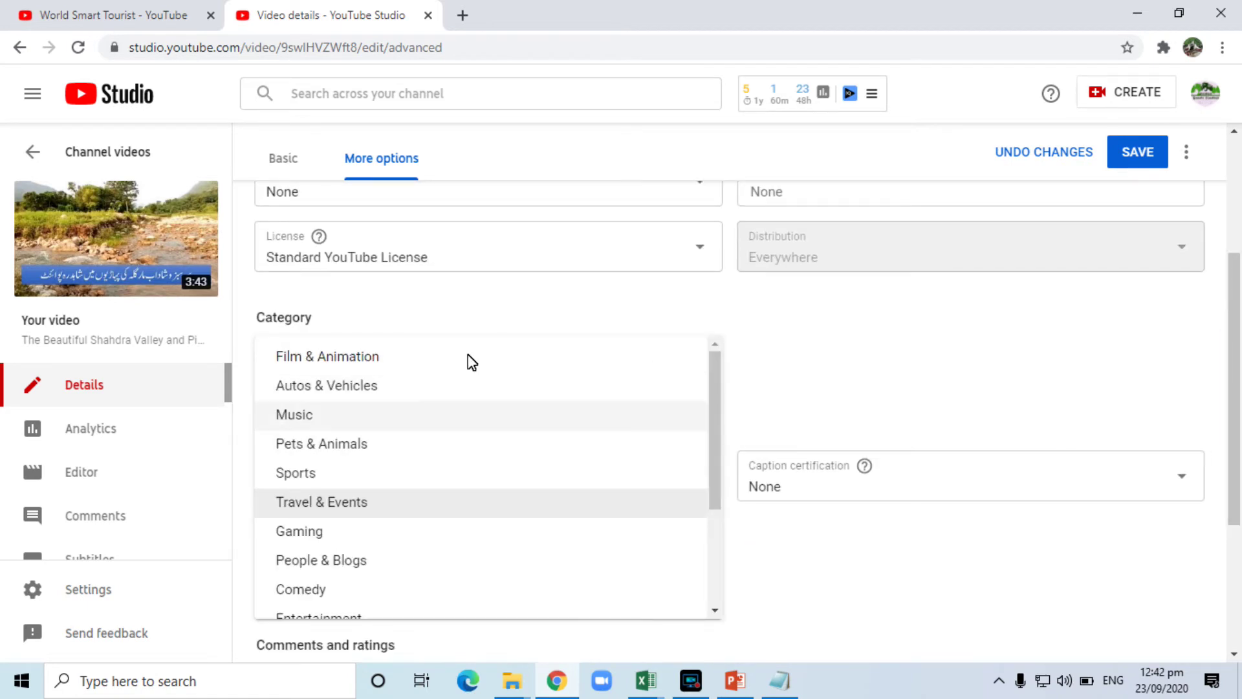
{"action": "left_click", "coordinate": [340, 513]}
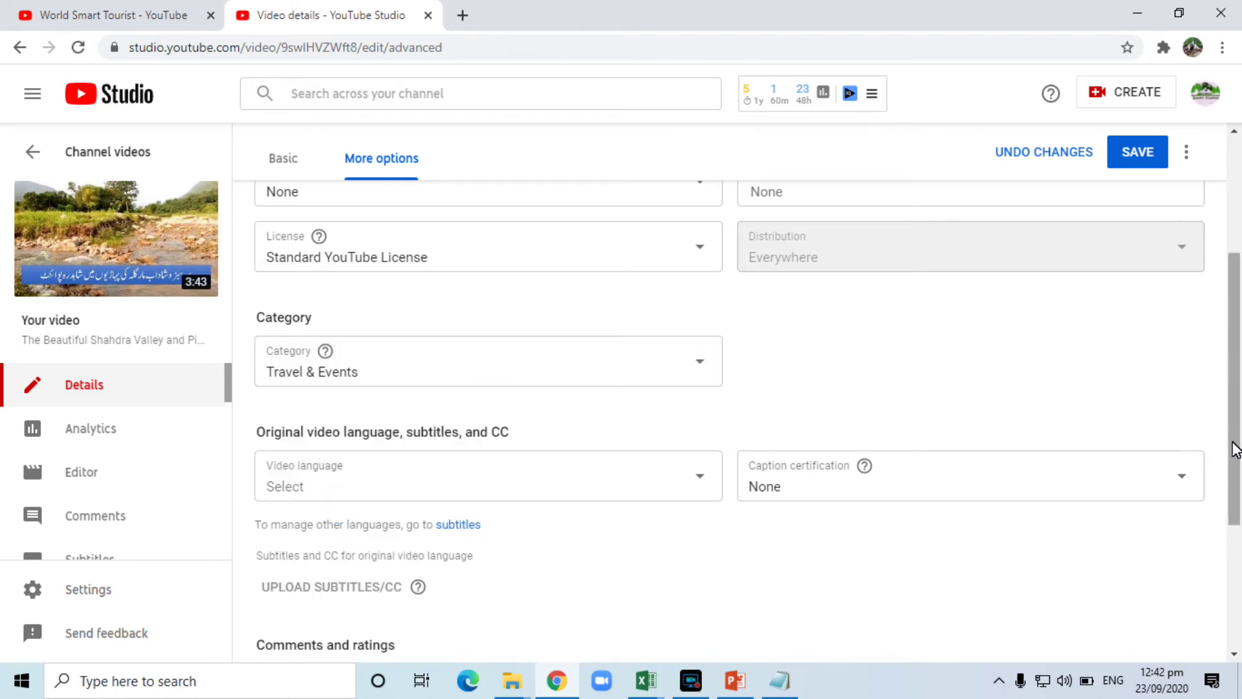
{"action": "left_click_drag", "start_coordinate": [1235, 448], "coordinate": [1239, 590]}
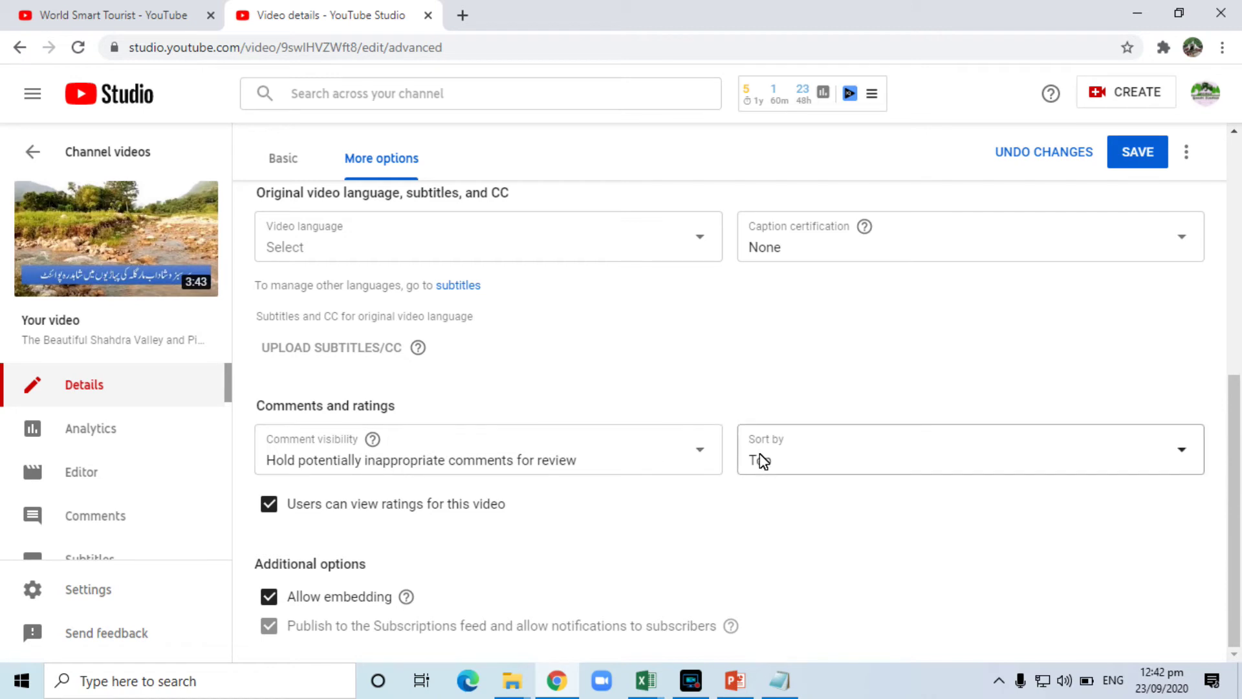
{"action": "left_click", "coordinate": [1137, 155]}
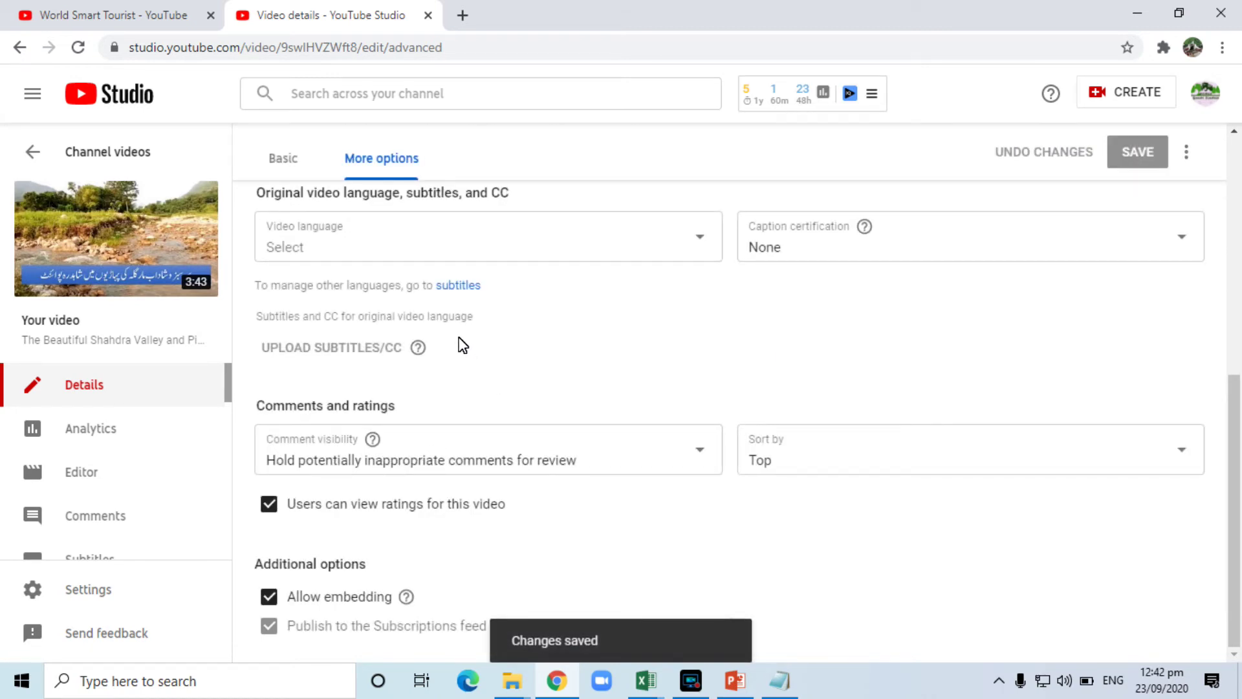
Return to the video's basic details and look over its title, description and the sections below
{"action": "left_click_drag", "start_coordinate": [1233, 410], "coordinate": [1237, 127]}
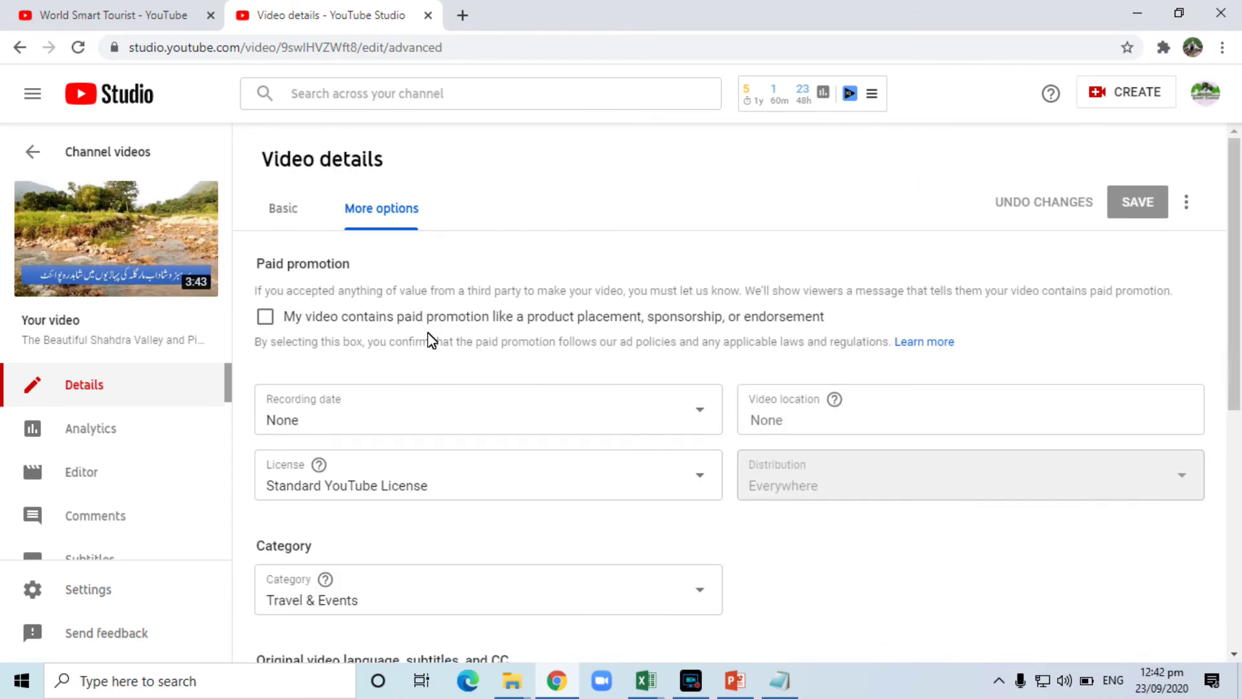
{"action": "left_click", "coordinate": [281, 213]}
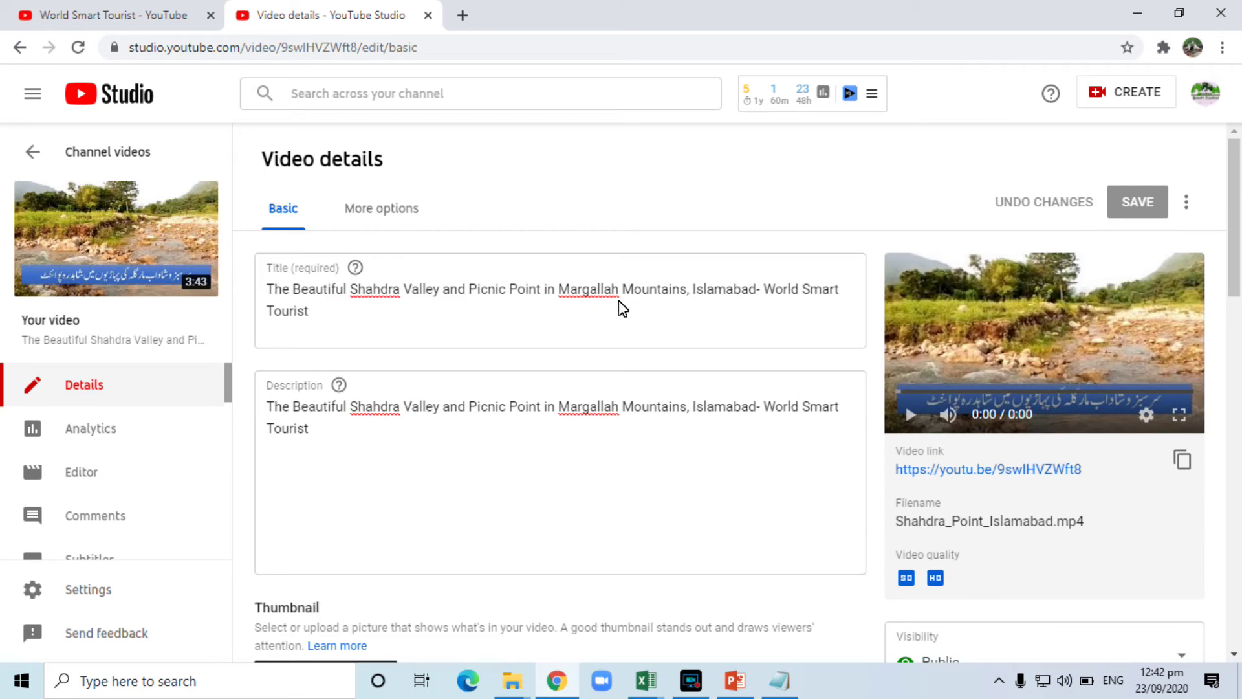
{"action": "left_click_drag", "start_coordinate": [1235, 234], "coordinate": [1225, 472]}
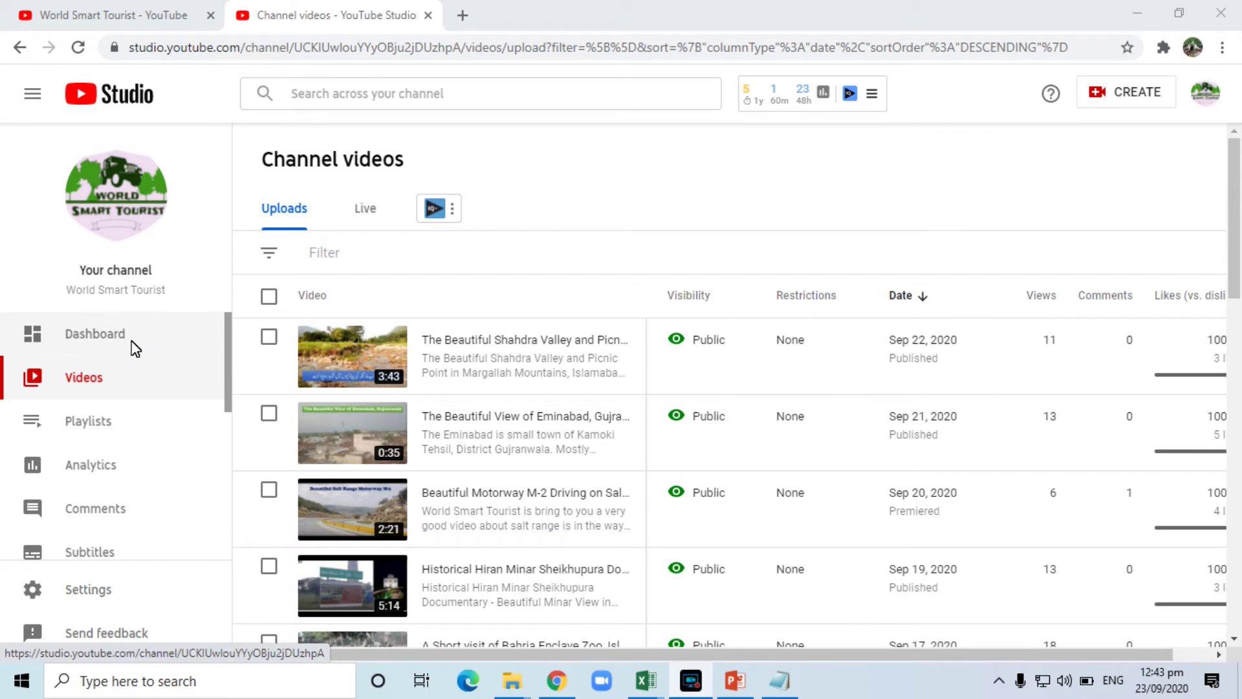
Open the channel settings and view the available default currencies without choosing another one
{"action": "left_click", "coordinate": [82, 592]}
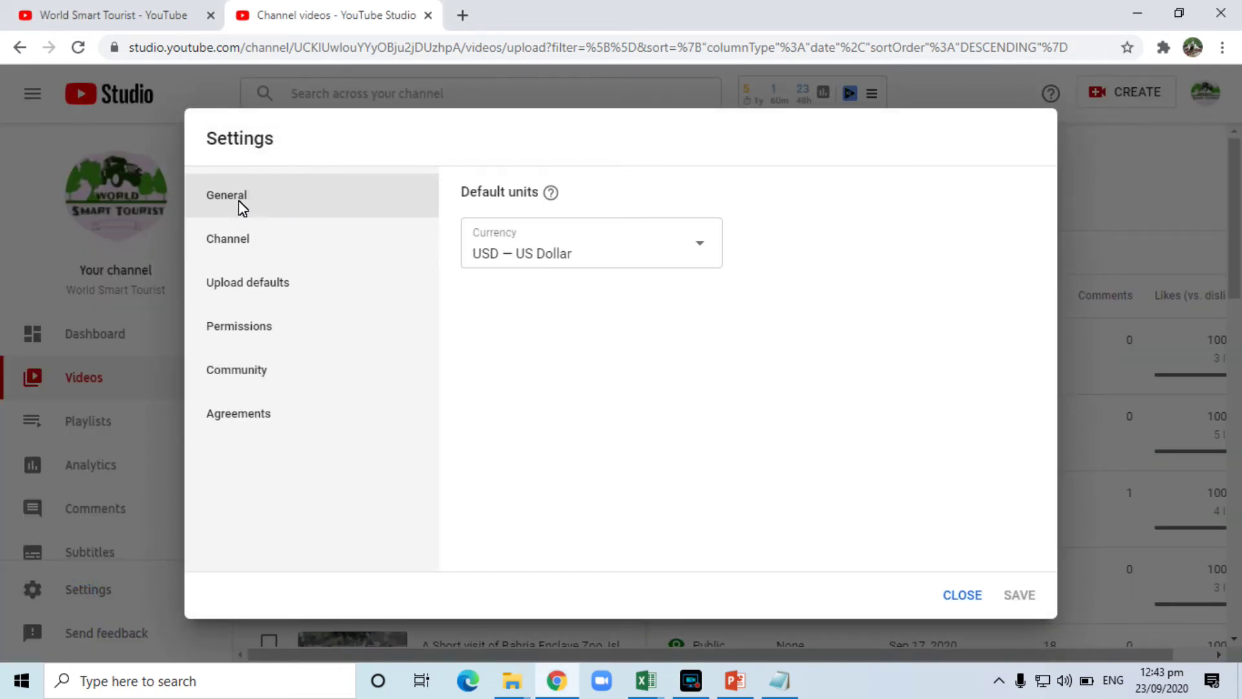
{"action": "left_click", "coordinate": [572, 258]}
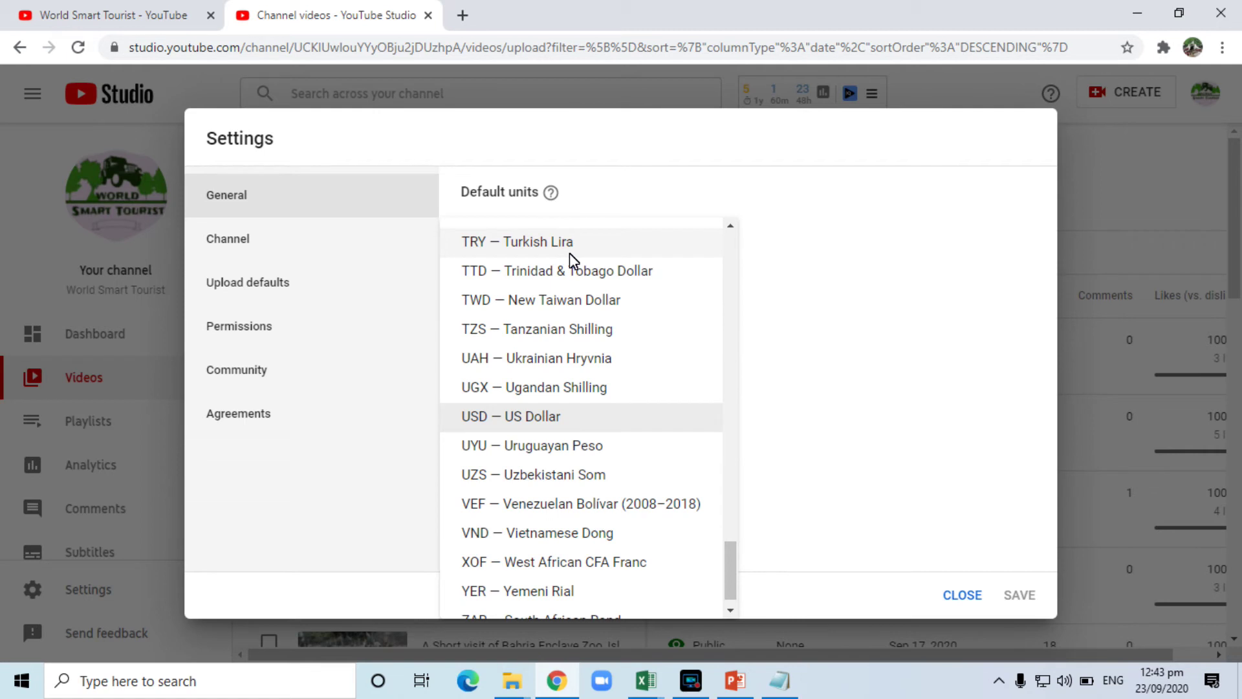
{"action": "left_click", "coordinate": [722, 183]}
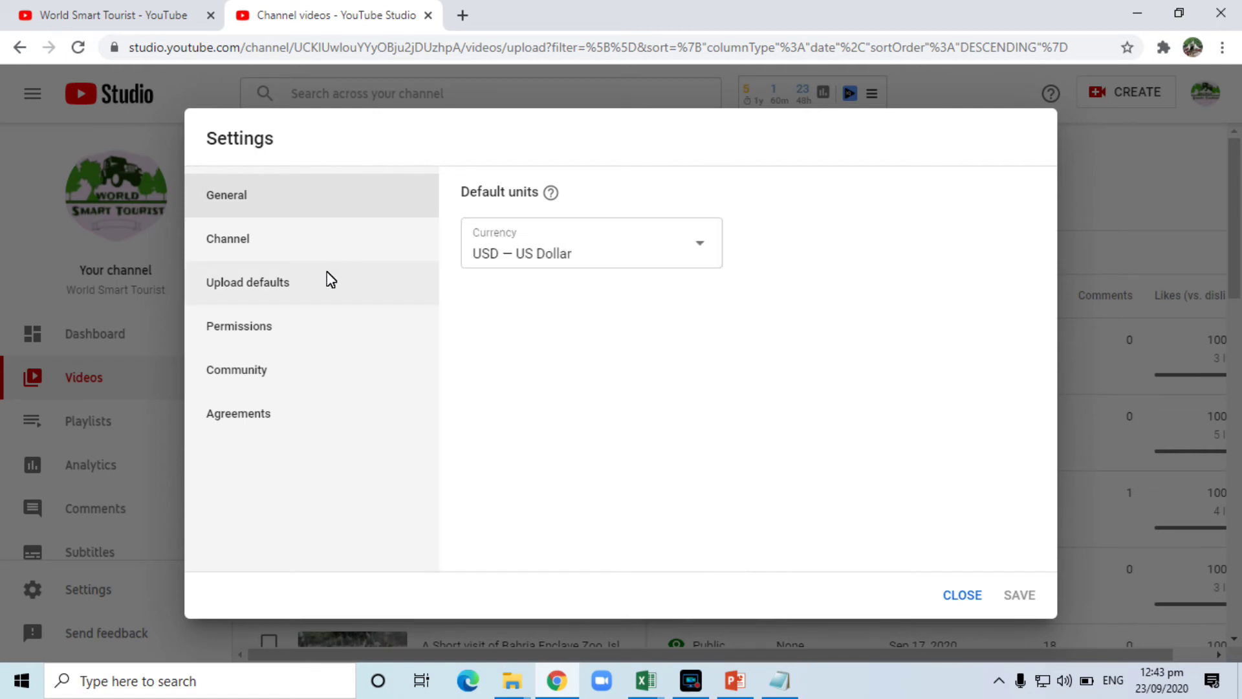
Review the channel's basic info in the settings, including the country of residence and the full list of keywords
{"action": "left_click", "coordinate": [293, 245]}
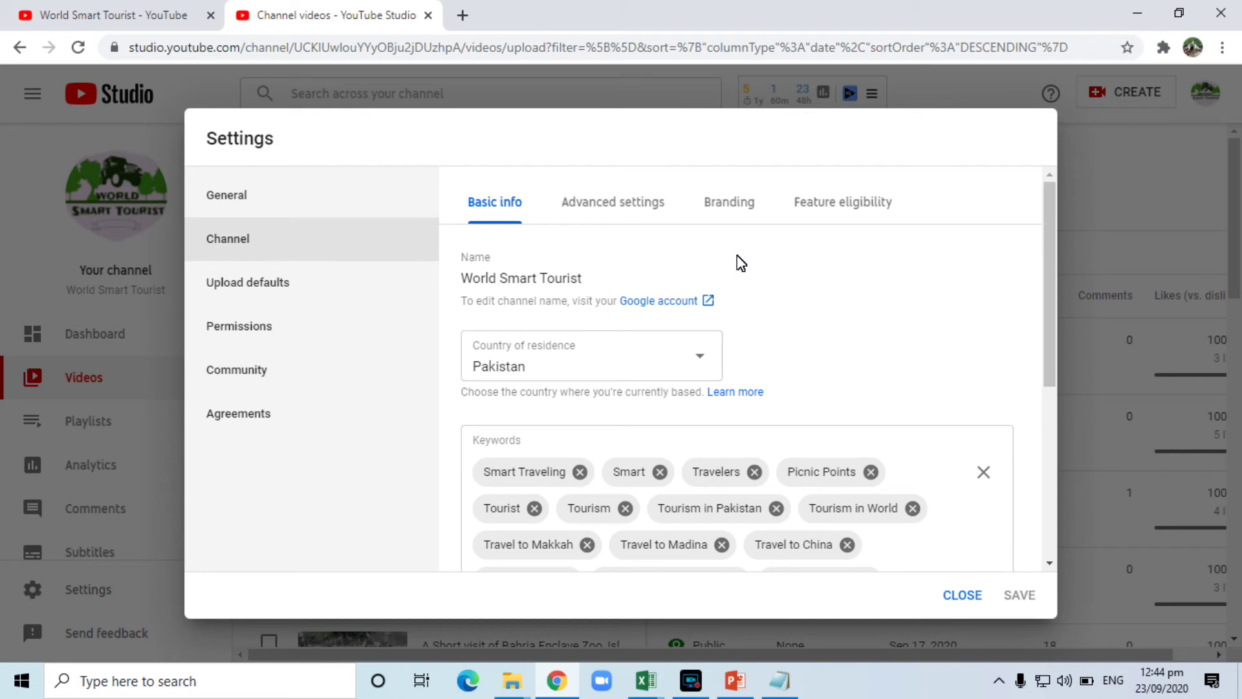
{"action": "left_click", "coordinate": [1049, 246]}
{"action": "left_click_drag", "start_coordinate": [1051, 244], "coordinate": [1051, 247]}
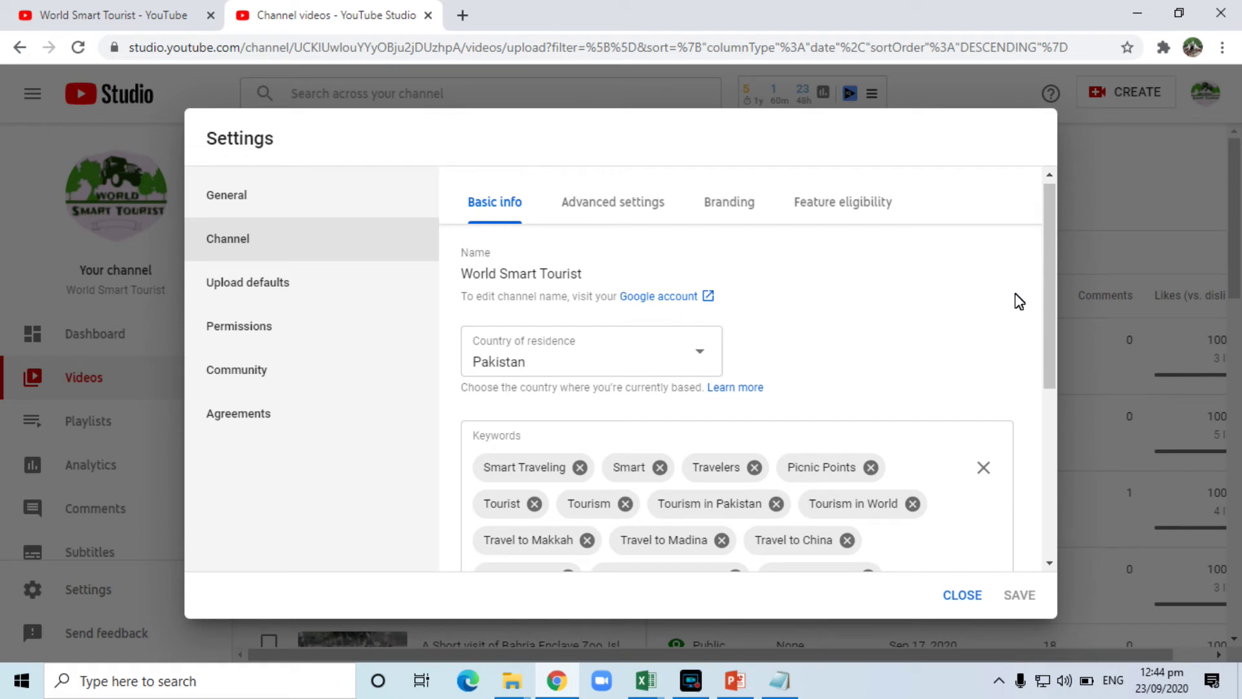
{"action": "left_click_drag", "start_coordinate": [1051, 273], "coordinate": [1049, 355]}
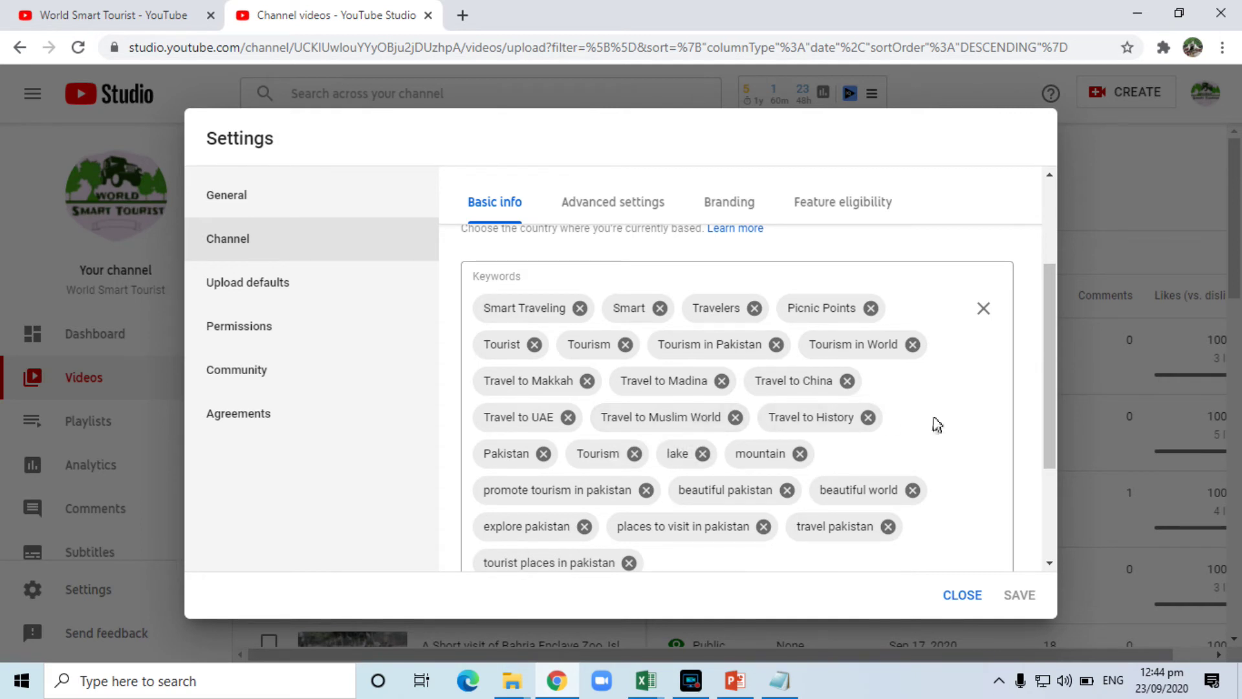
{"action": "left_click_drag", "start_coordinate": [1050, 374], "coordinate": [1051, 406]}
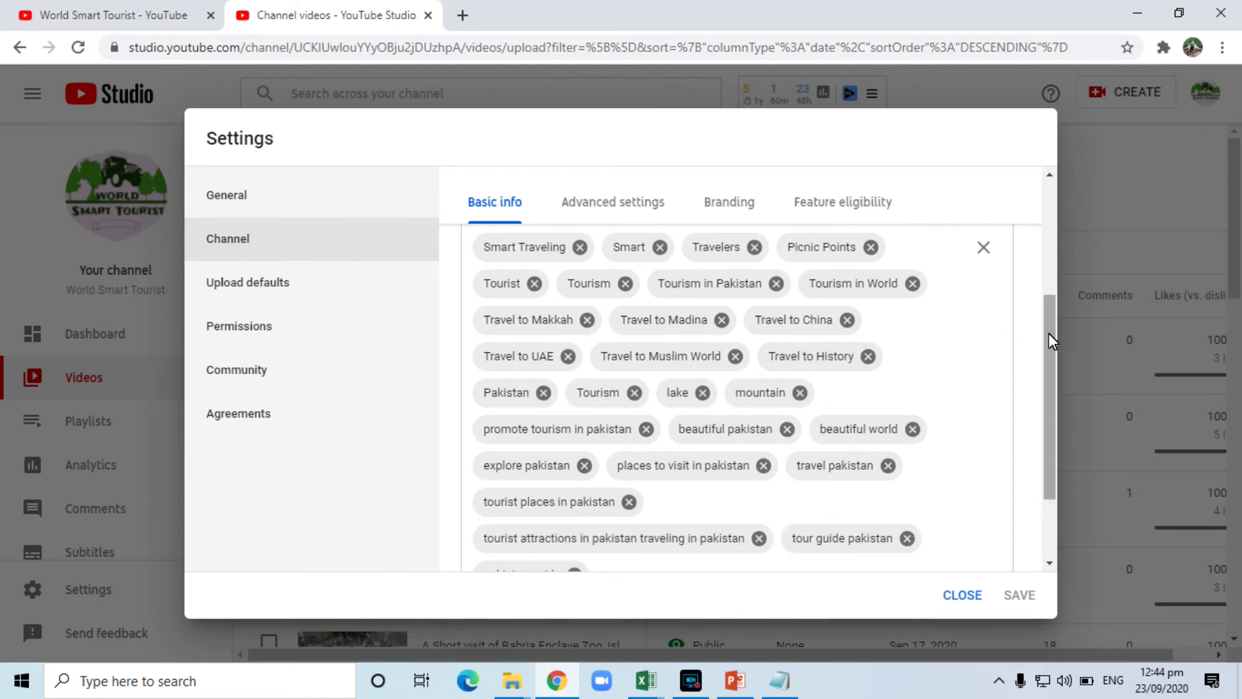
{"action": "left_click_drag", "start_coordinate": [1049, 332], "coordinate": [1053, 444]}
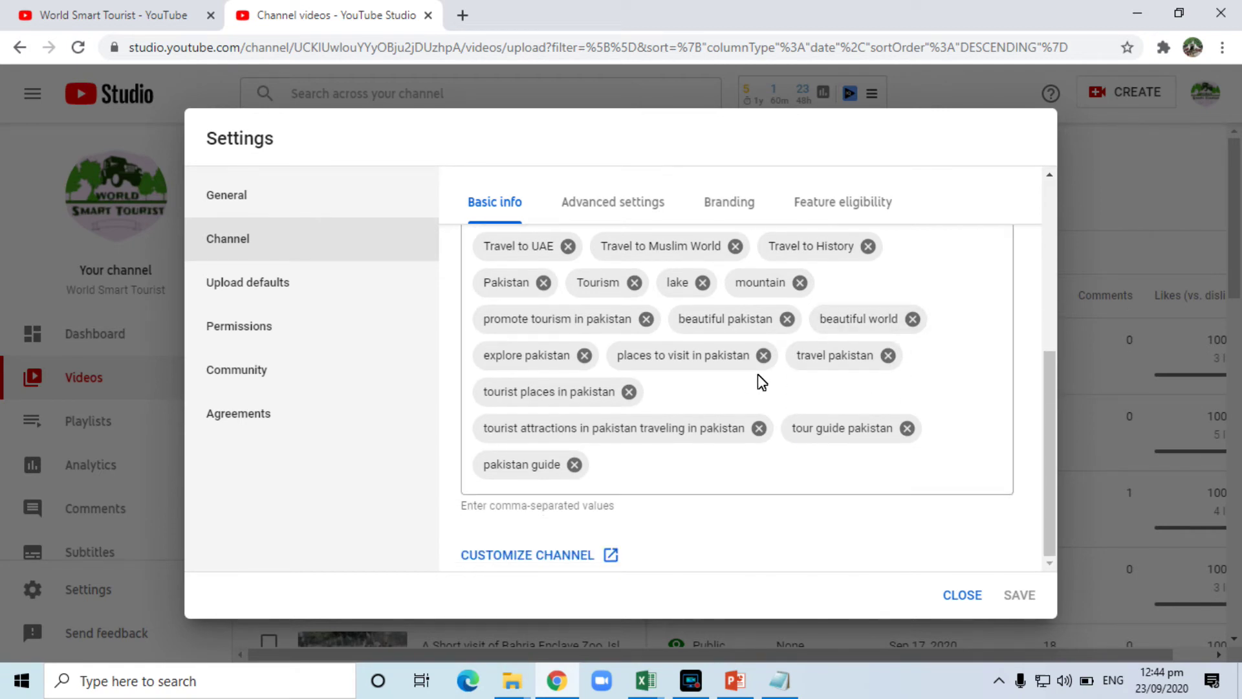
Examine the channel's advanced settings, from the audience choice through captions, subscriber count and advertisements to the other settings
{"action": "left_click", "coordinate": [608, 204]}
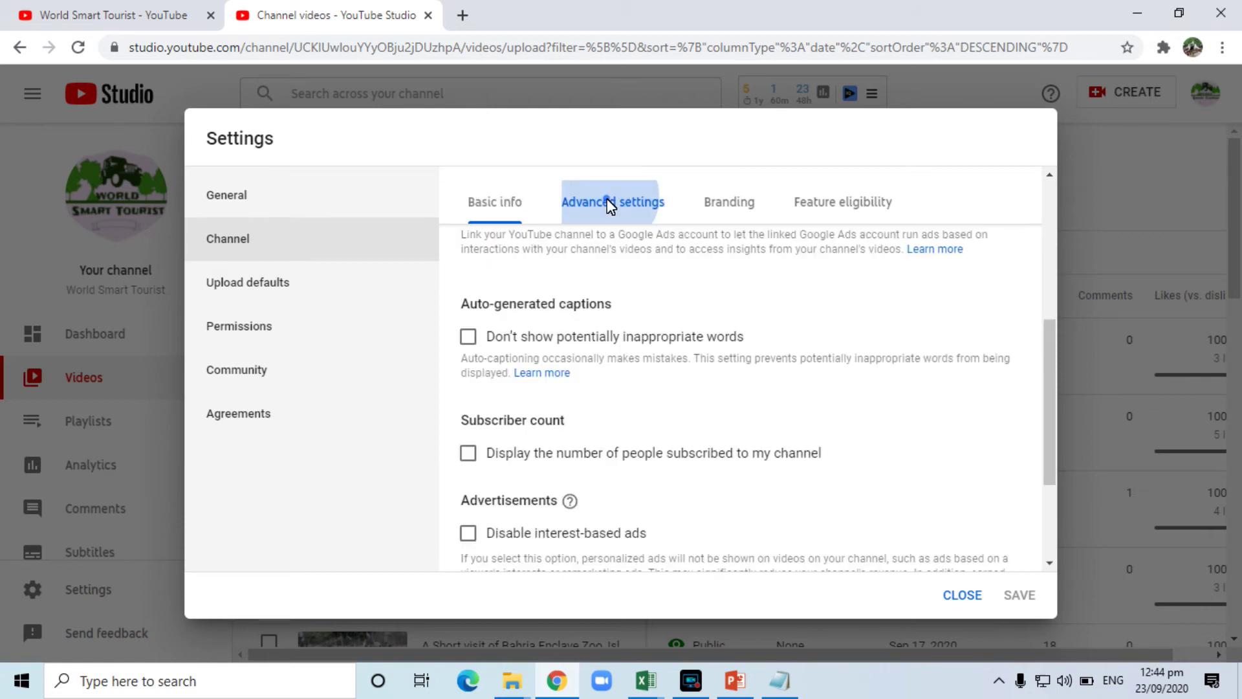
{"action": "left_click_drag", "start_coordinate": [1050, 405], "coordinate": [1045, 177]}
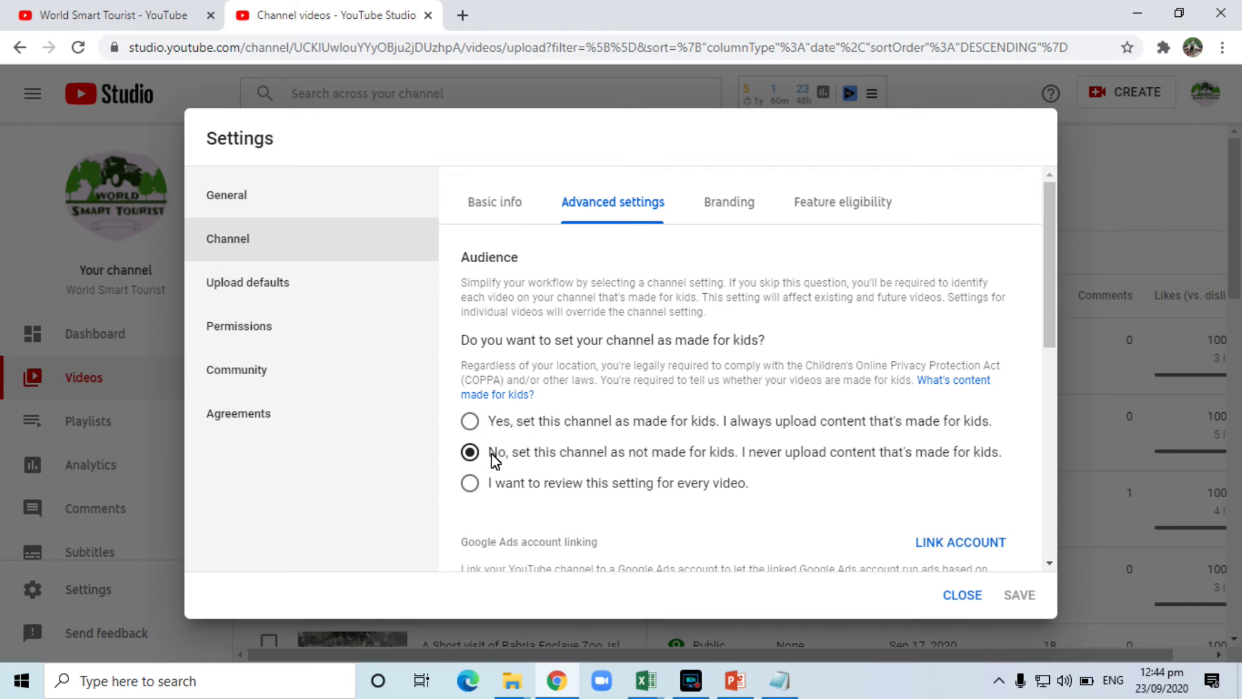
{"action": "left_click", "coordinate": [1050, 294]}
{"action": "left_click_drag", "start_coordinate": [1049, 293], "coordinate": [1050, 440]}
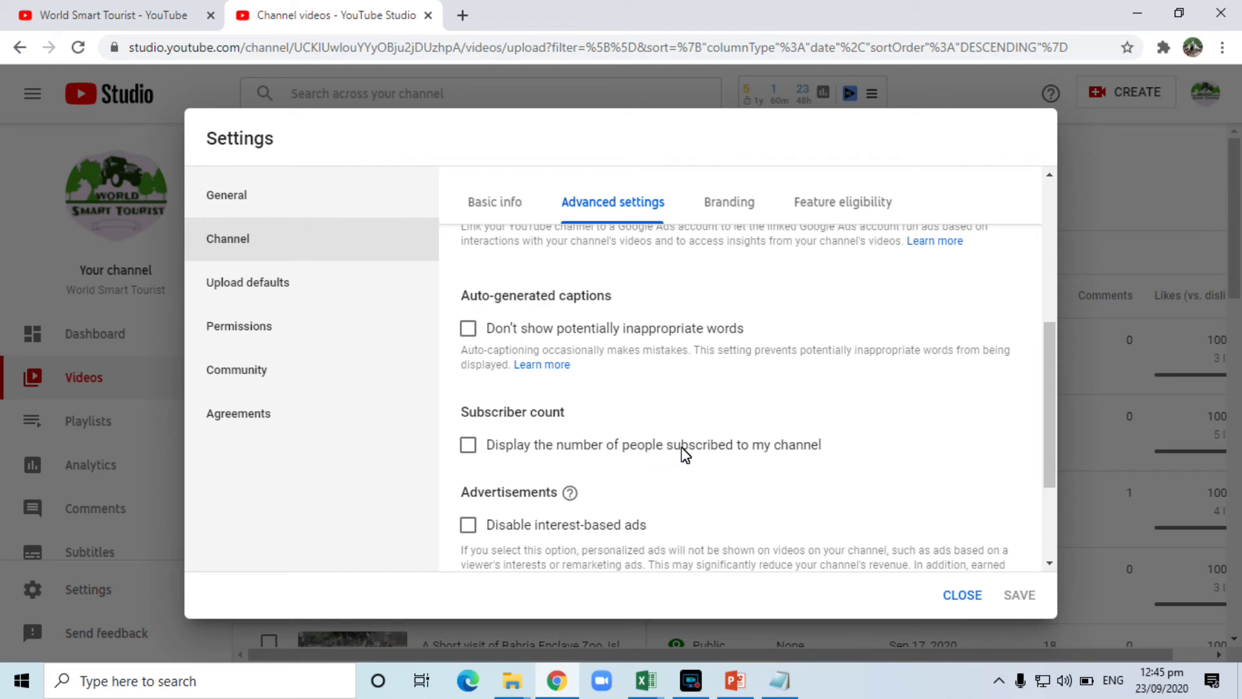
{"action": "left_click", "coordinate": [1050, 414]}
{"action": "left_click_drag", "start_coordinate": [1050, 412], "coordinate": [1053, 513]}
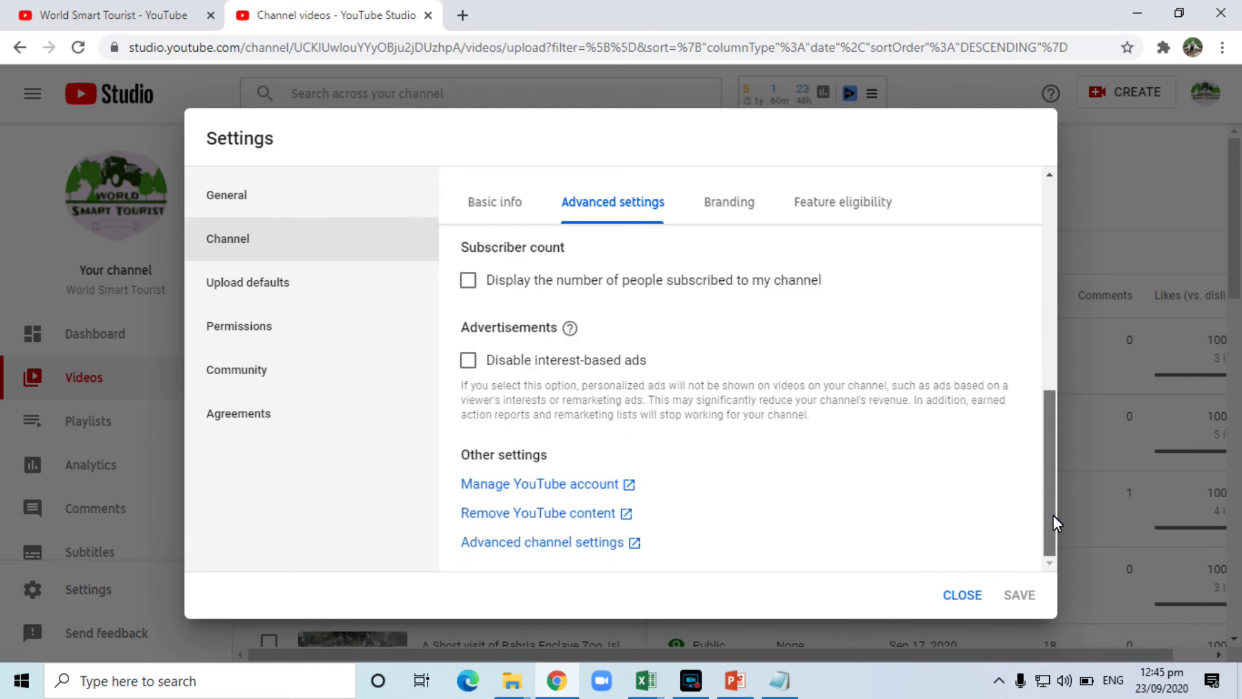
View the channel's branding watermark settings and its feature eligibility
{"action": "left_click", "coordinate": [723, 201]}
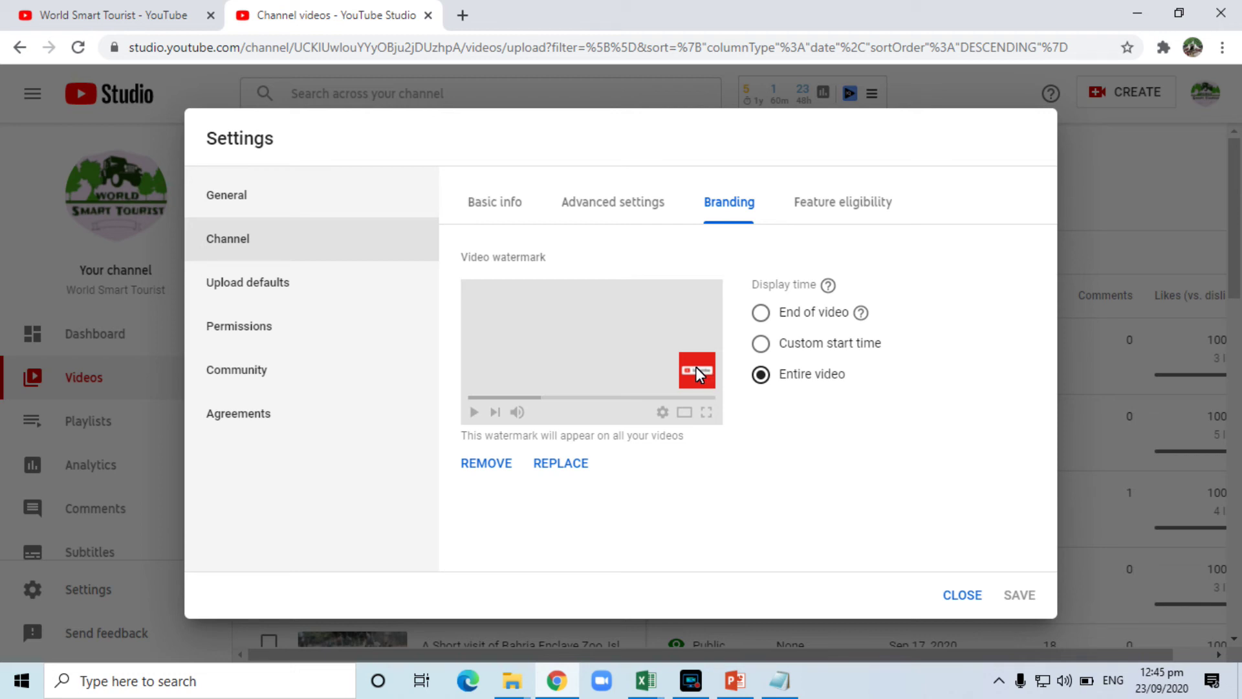
{"action": "left_click", "coordinate": [828, 216]}
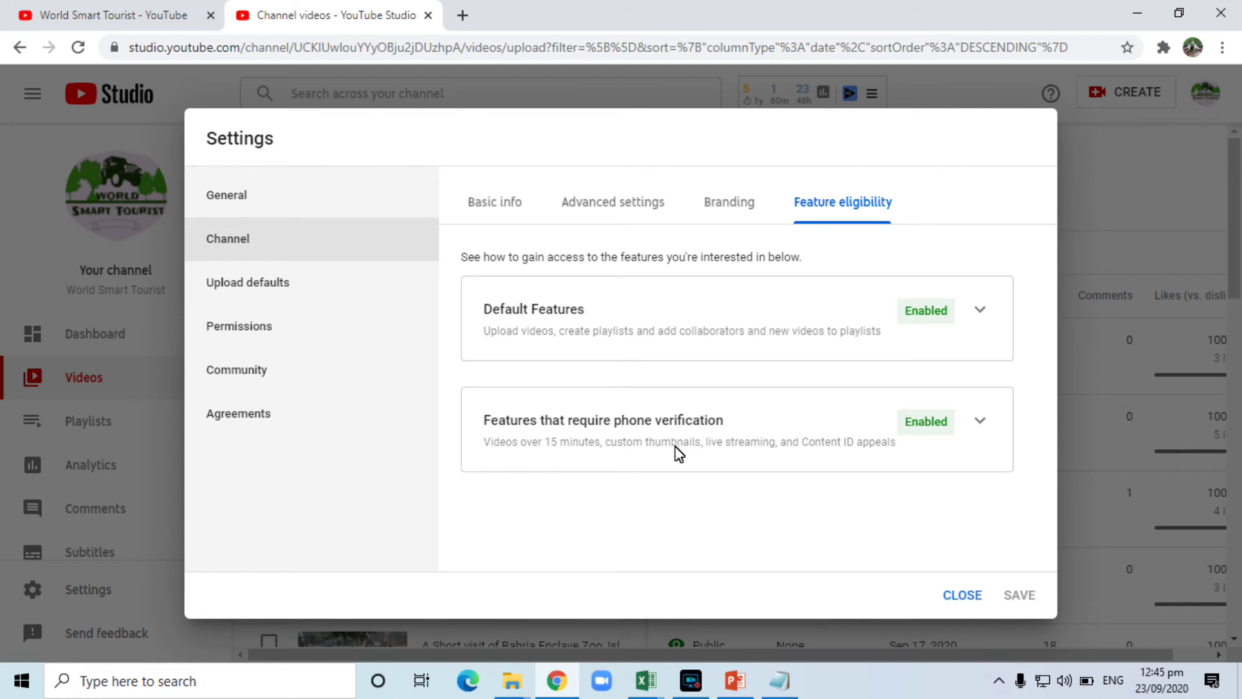
Open the upload defaults and look over the basic info fields for default title, description, visibility and tags
{"action": "left_click", "coordinate": [309, 285]}
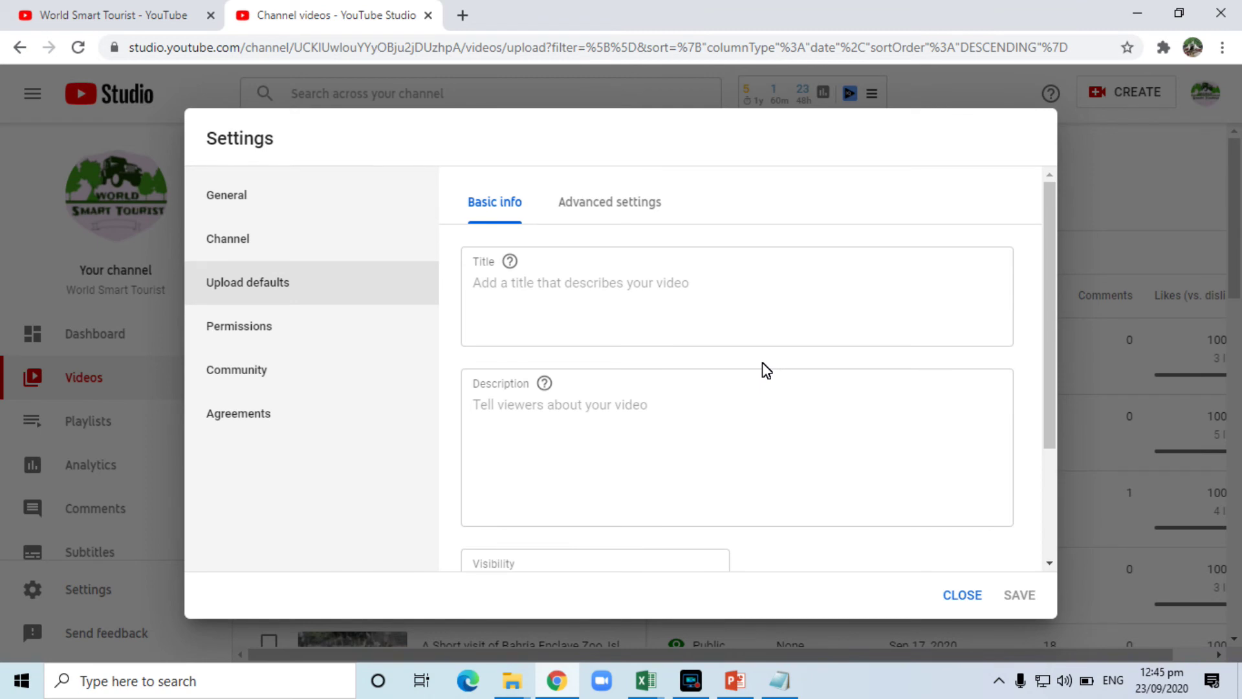
{"action": "left_click", "coordinate": [675, 407]}
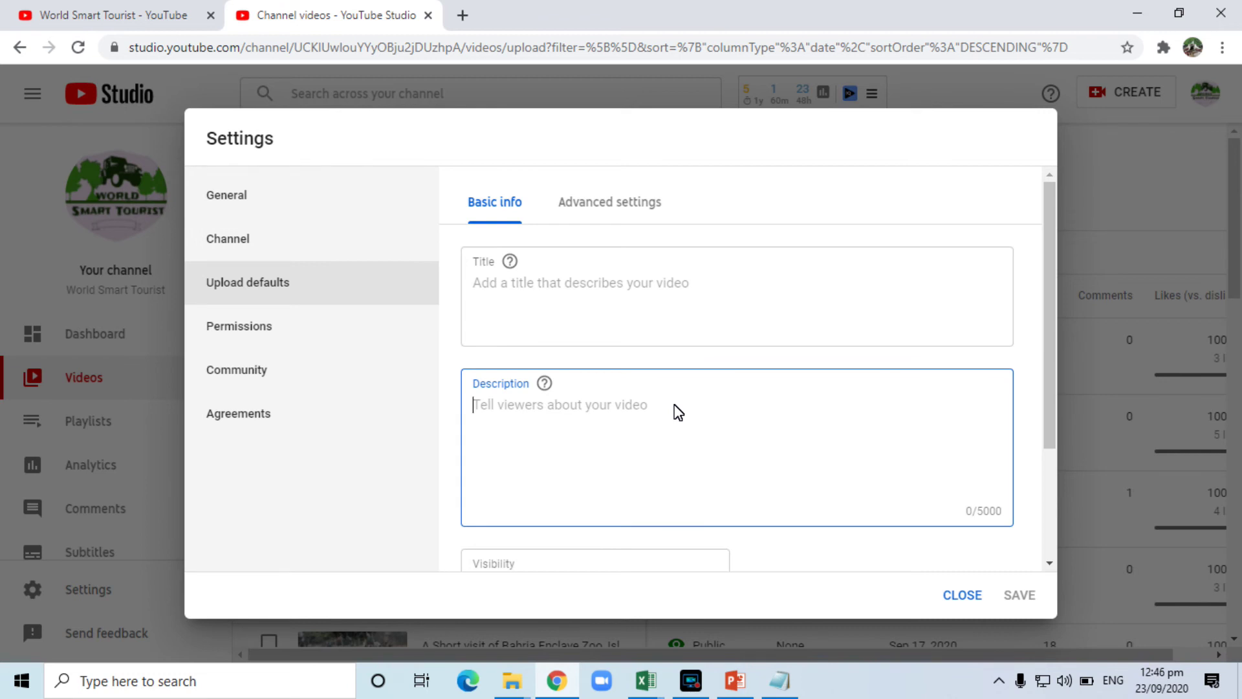
{"action": "left_click", "coordinate": [1052, 306]}
{"action": "left_click_drag", "start_coordinate": [1053, 305], "coordinate": [1056, 374]}
{"action": "left_click", "coordinate": [744, 313]}
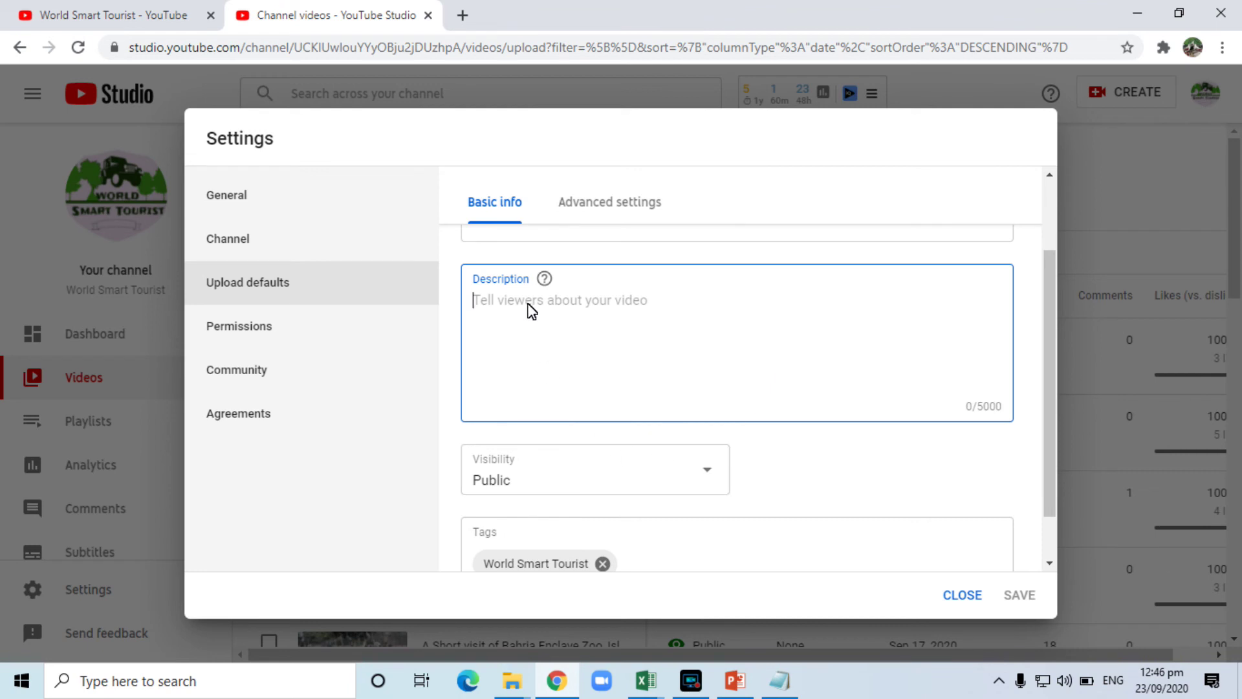
{"action": "left_click_drag", "start_coordinate": [1046, 389], "coordinate": [1053, 468]}
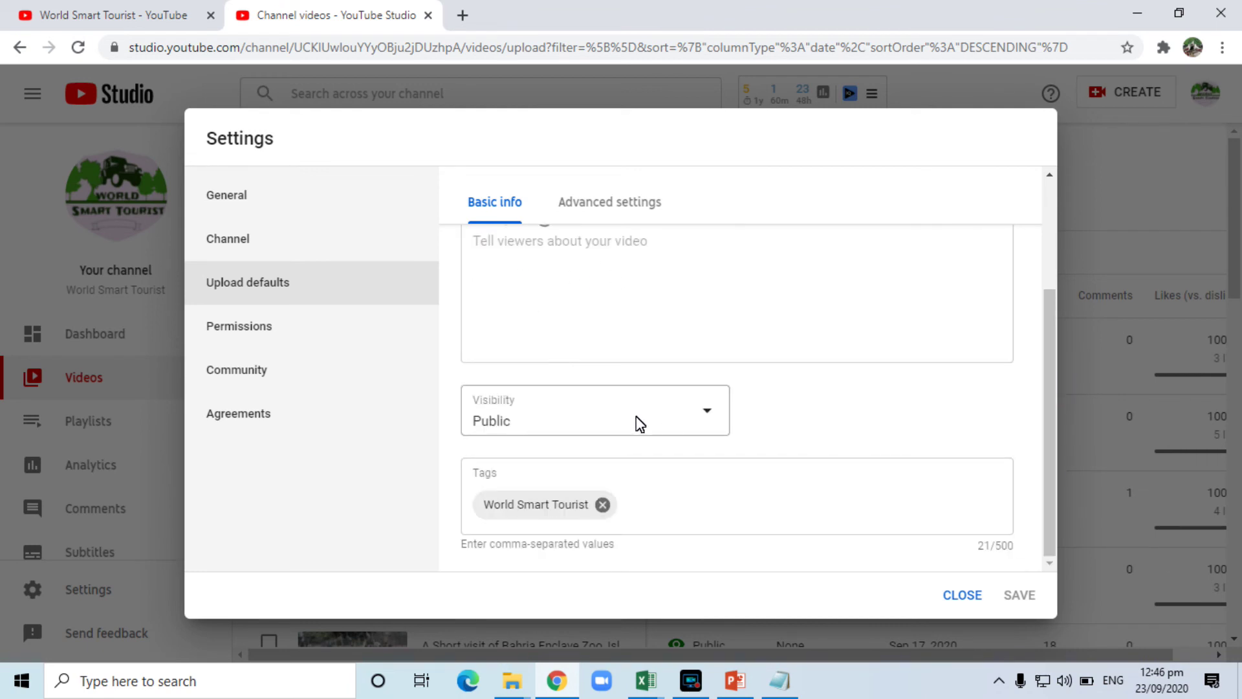
Choose Public as the default upload visibility, and check the default tags and the advanced upload settings
{"action": "left_click", "coordinate": [562, 429]}
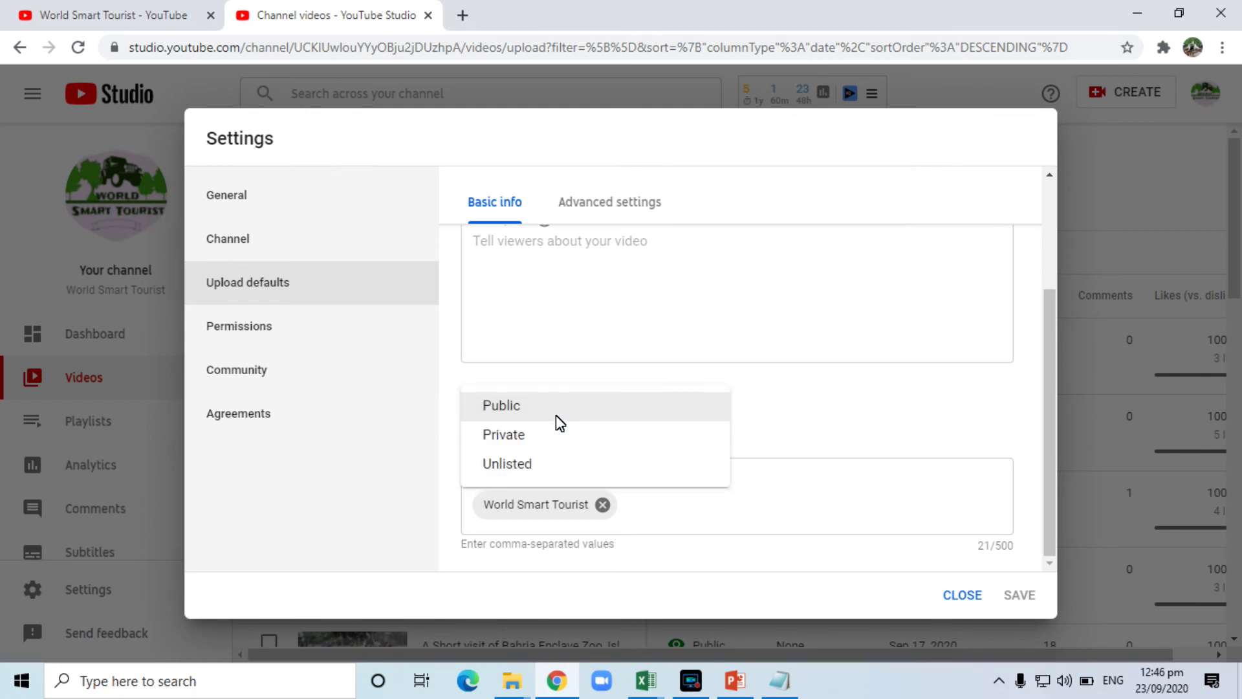
{"action": "left_click", "coordinate": [545, 405]}
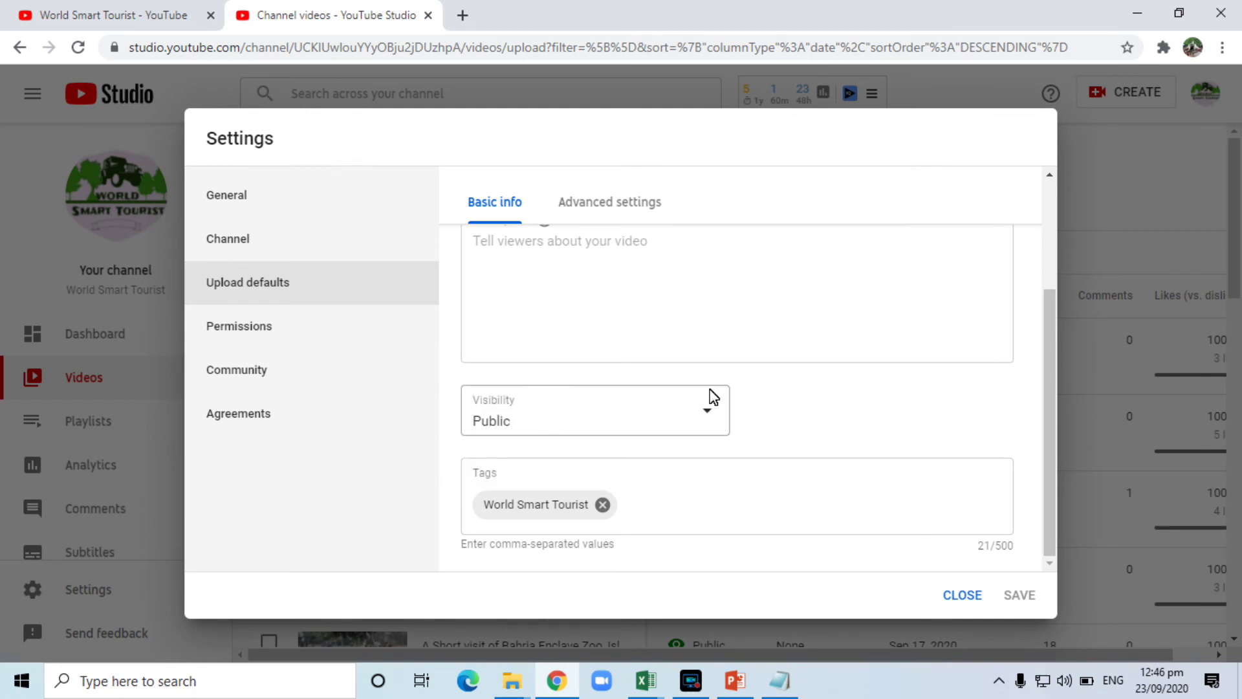
{"action": "left_click_drag", "start_coordinate": [1050, 421], "coordinate": [1051, 477]}
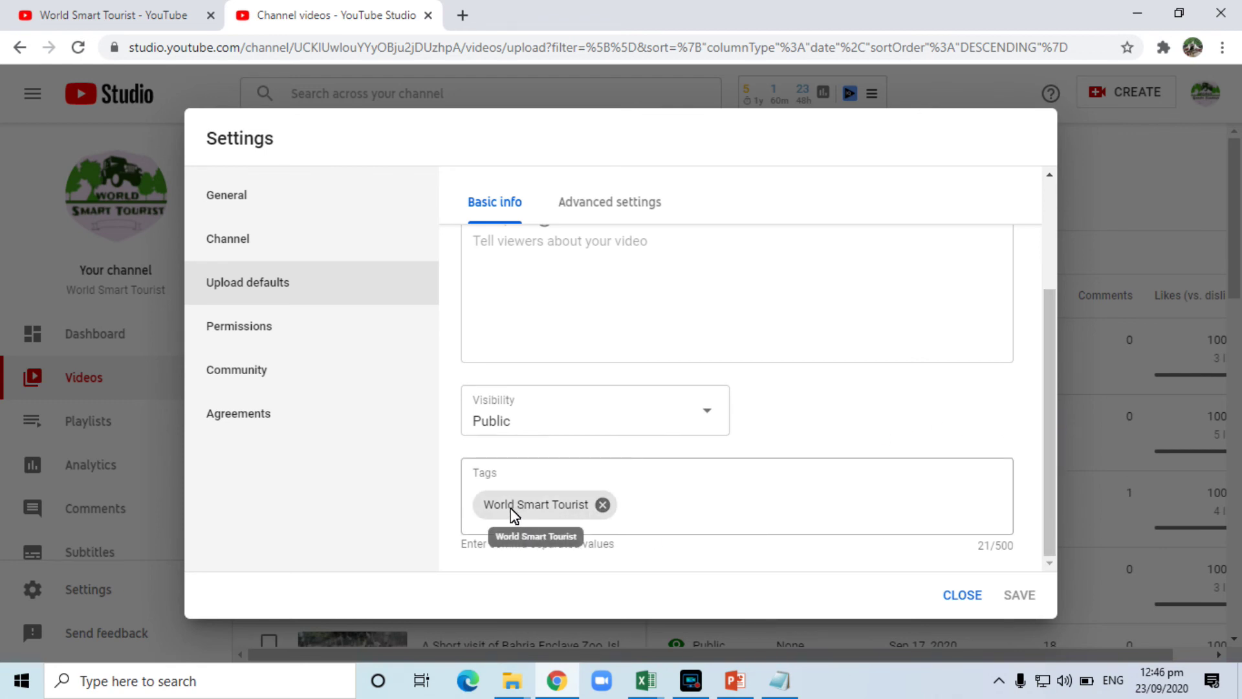
{"action": "left_click", "coordinate": [633, 509]}
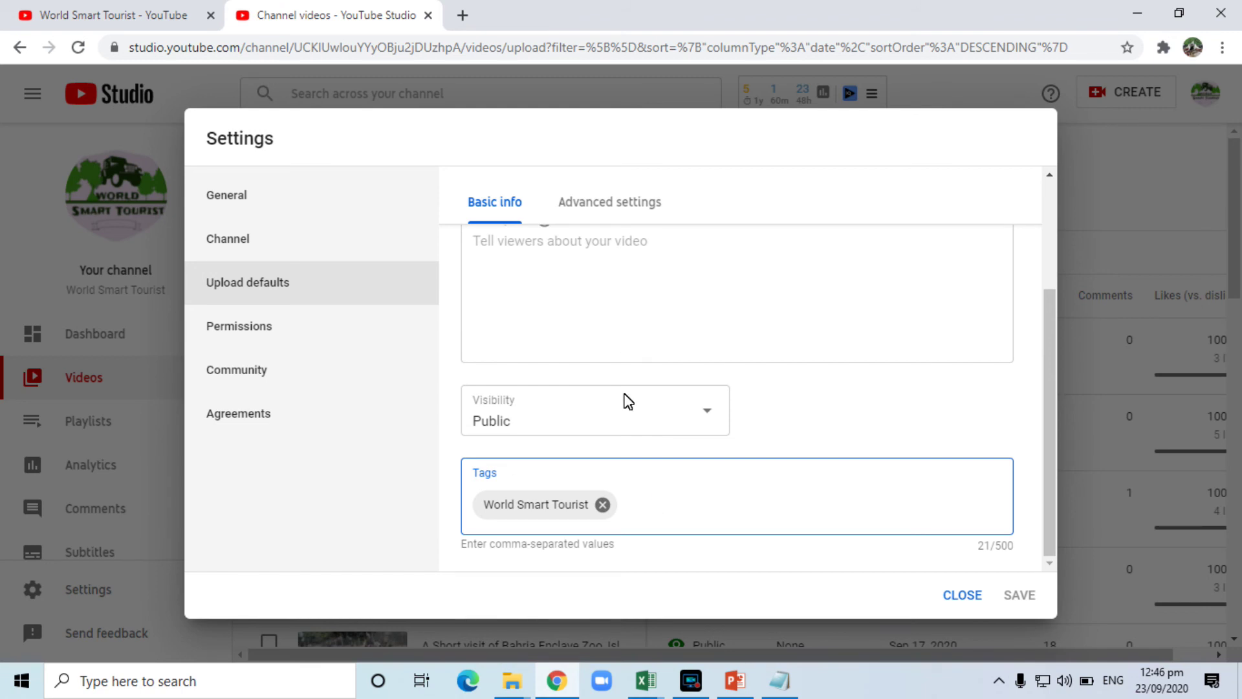
{"action": "left_click", "coordinate": [605, 201]}
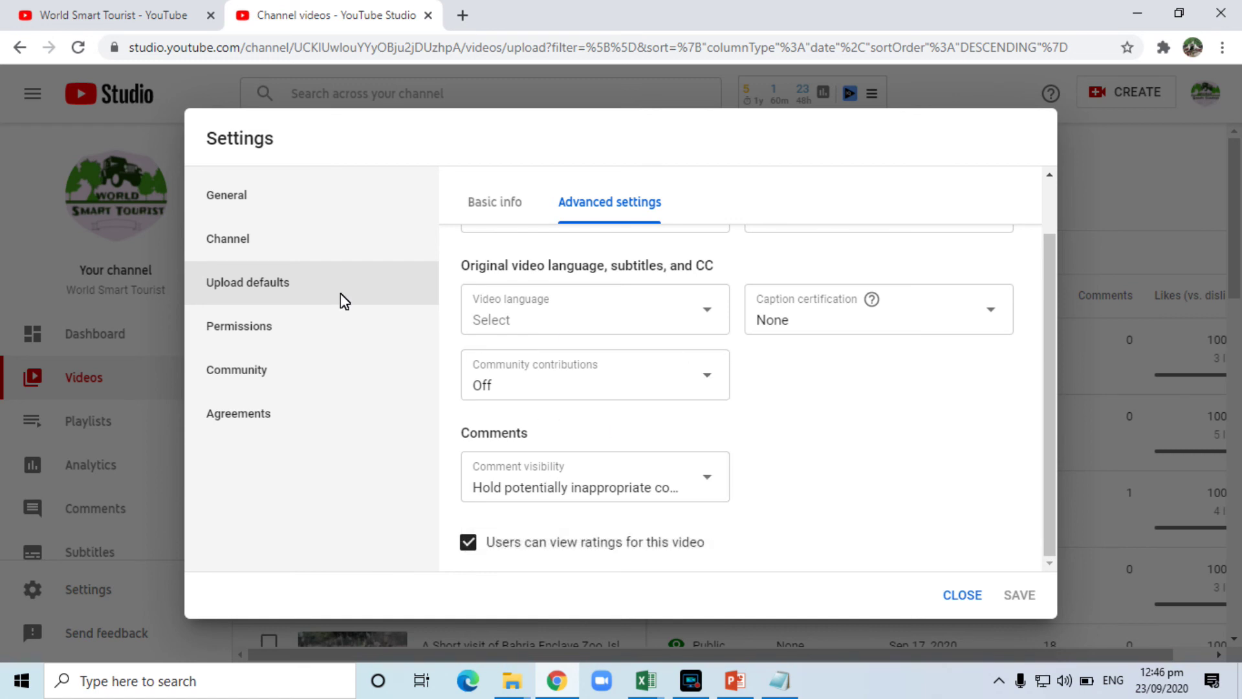
Check the channel's permission options and the community filters for moderators, approved users and hidden users
{"action": "left_click", "coordinate": [243, 325]}
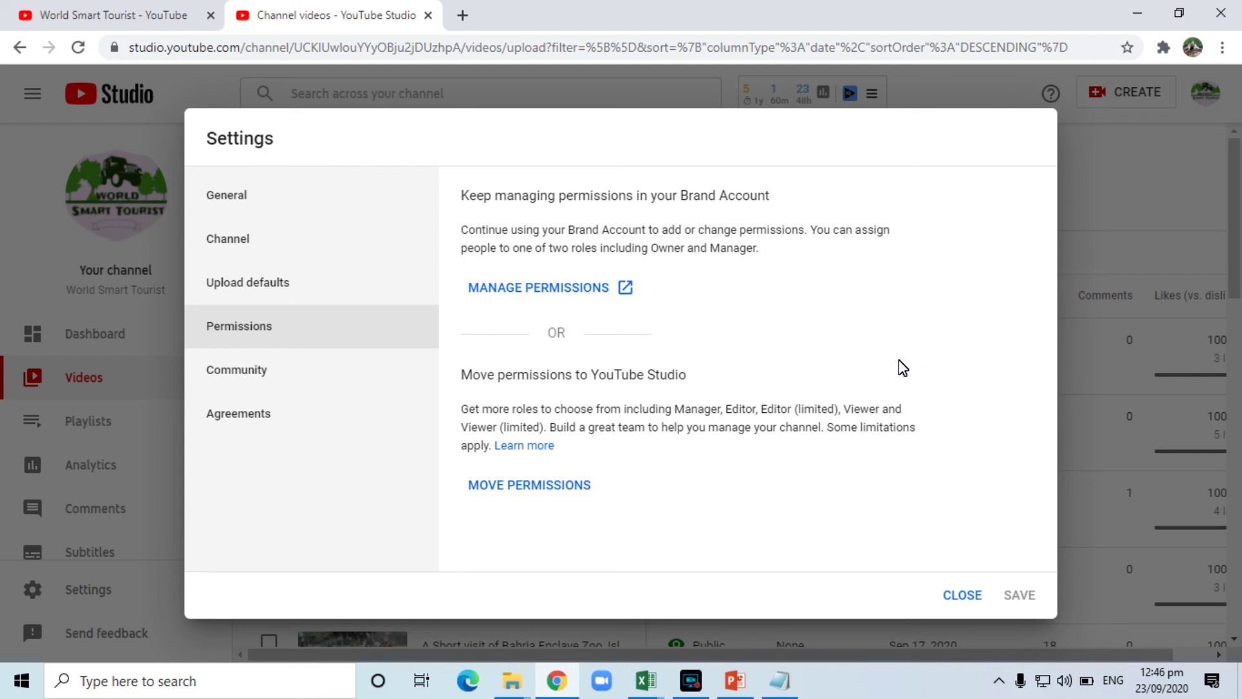
{"action": "left_click", "coordinate": [272, 369]}
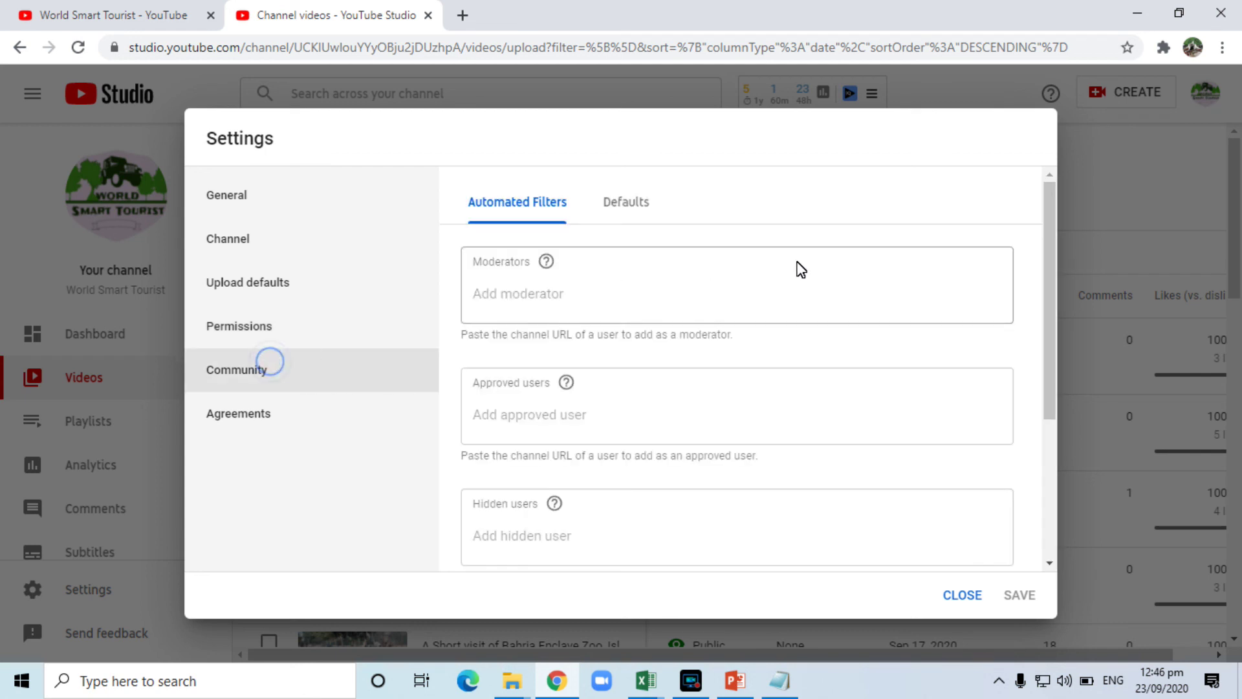
{"action": "left_click_drag", "start_coordinate": [1050, 264], "coordinate": [1051, 282]}
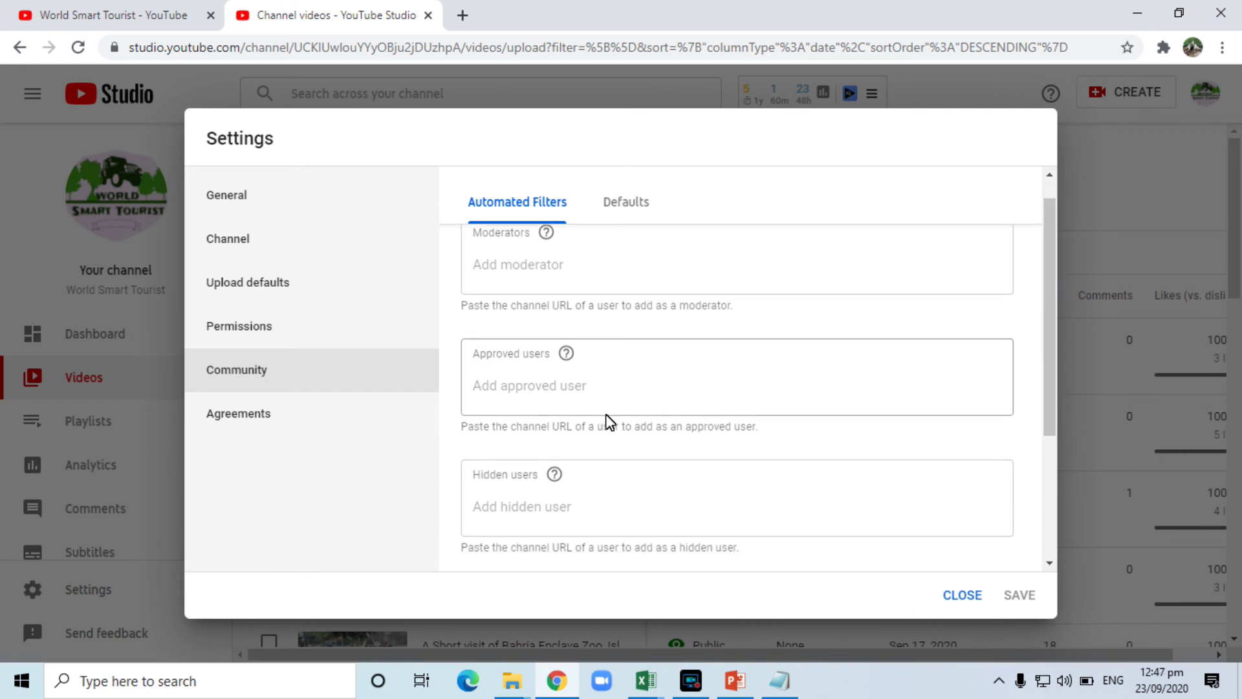
{"action": "left_click", "coordinate": [586, 391]}
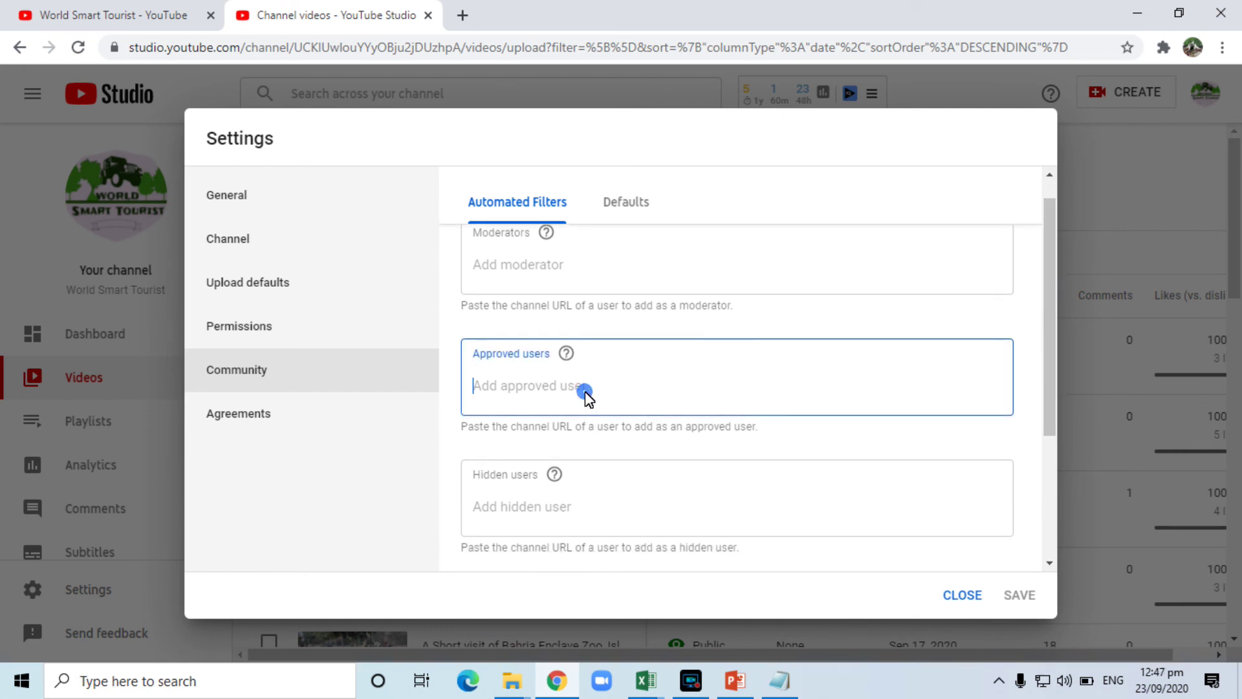
{"action": "left_click", "coordinate": [567, 514]}
Review the community filters for blocked words and blocked links, and close the channel settings
{"action": "left_click_drag", "start_coordinate": [1050, 360], "coordinate": [1051, 451]}
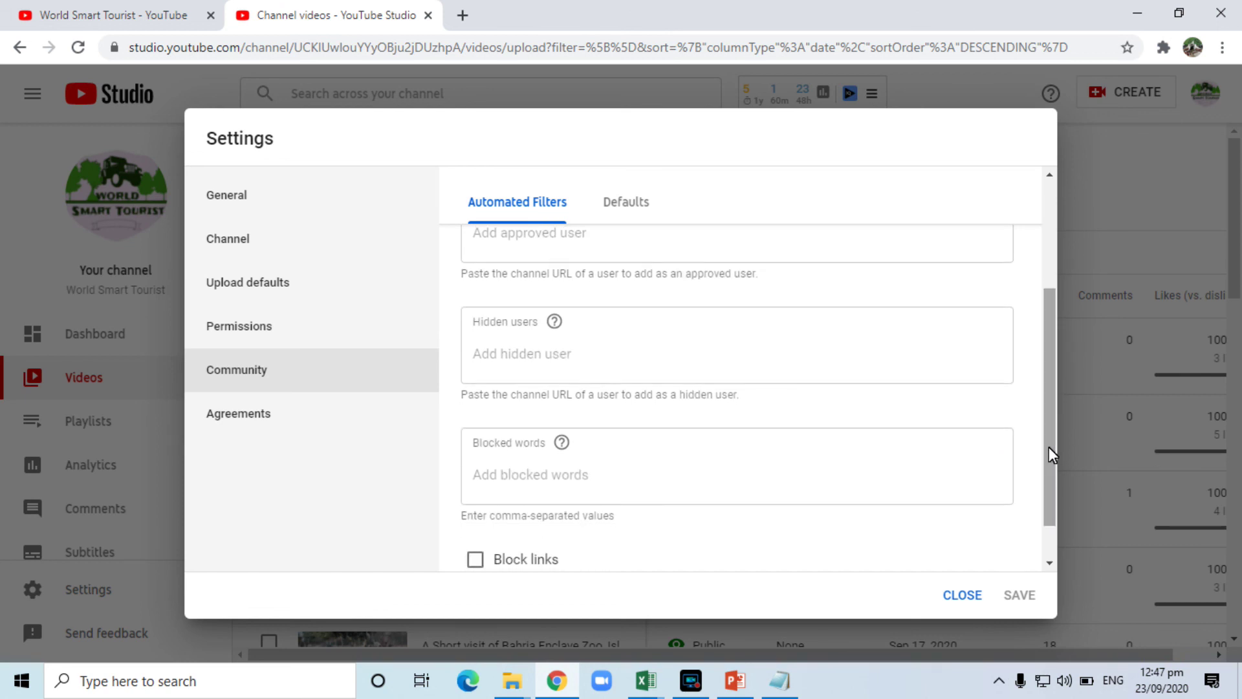
{"action": "left_click", "coordinate": [546, 491]}
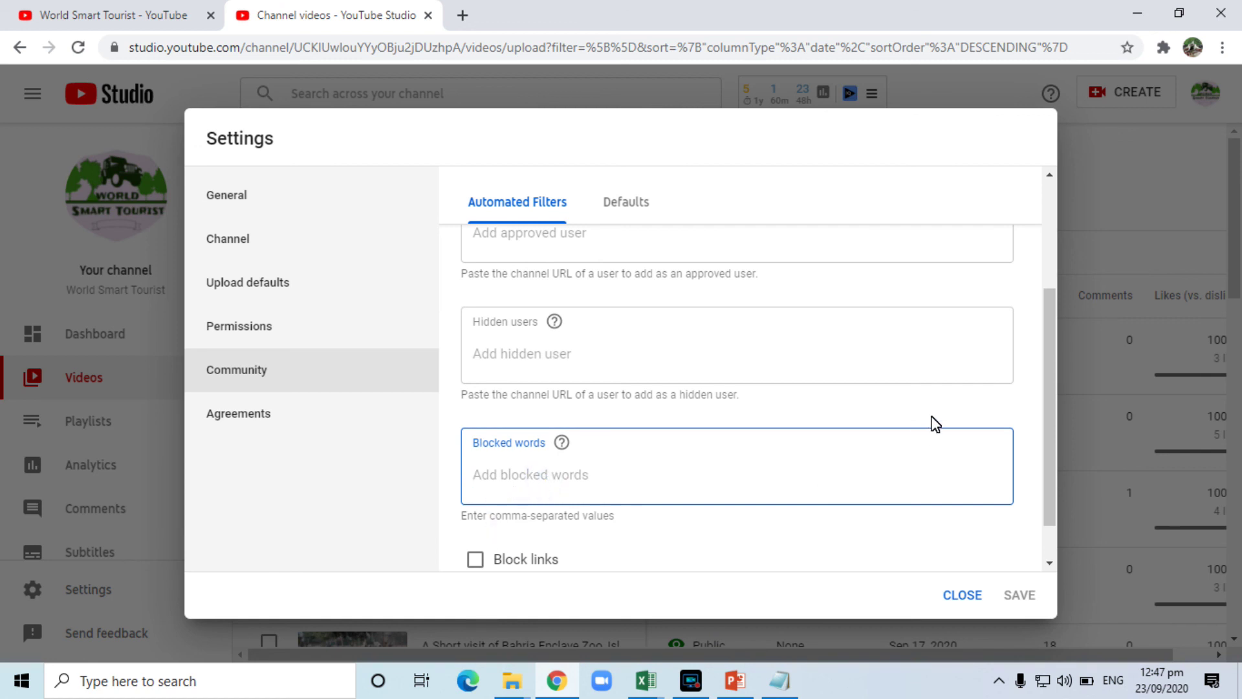
{"action": "left_click_drag", "start_coordinate": [1048, 412], "coordinate": [1051, 473]}
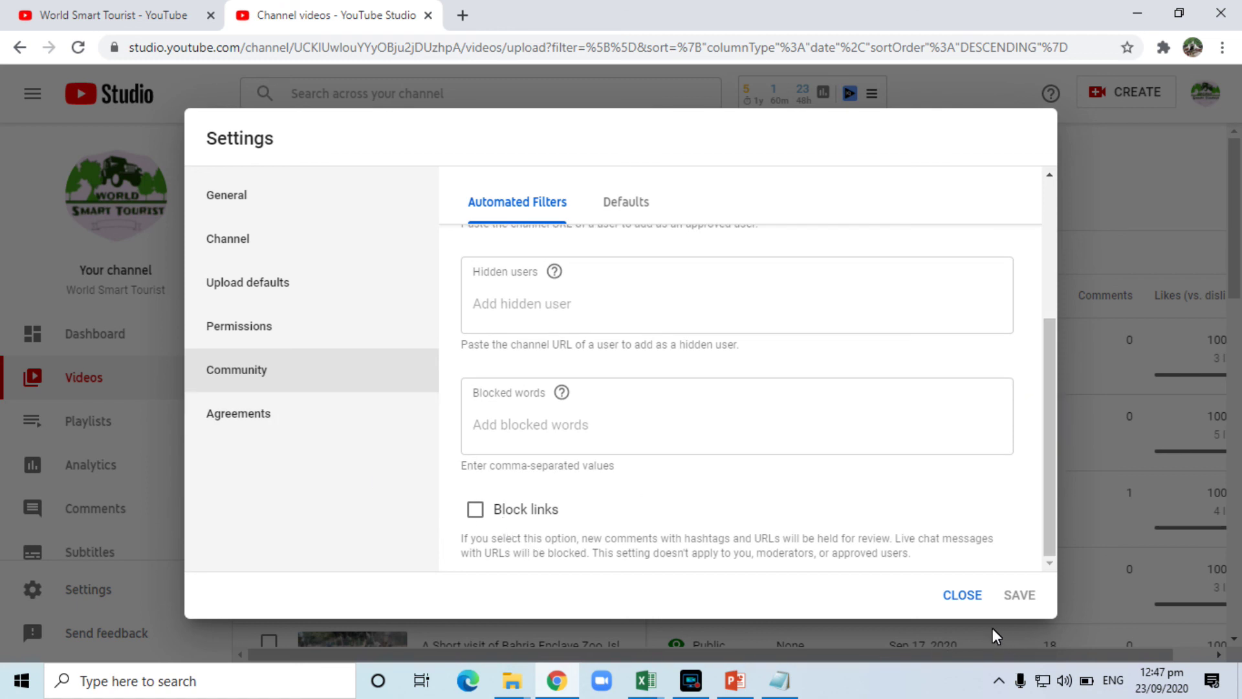
{"action": "left_click", "coordinate": [963, 596]}
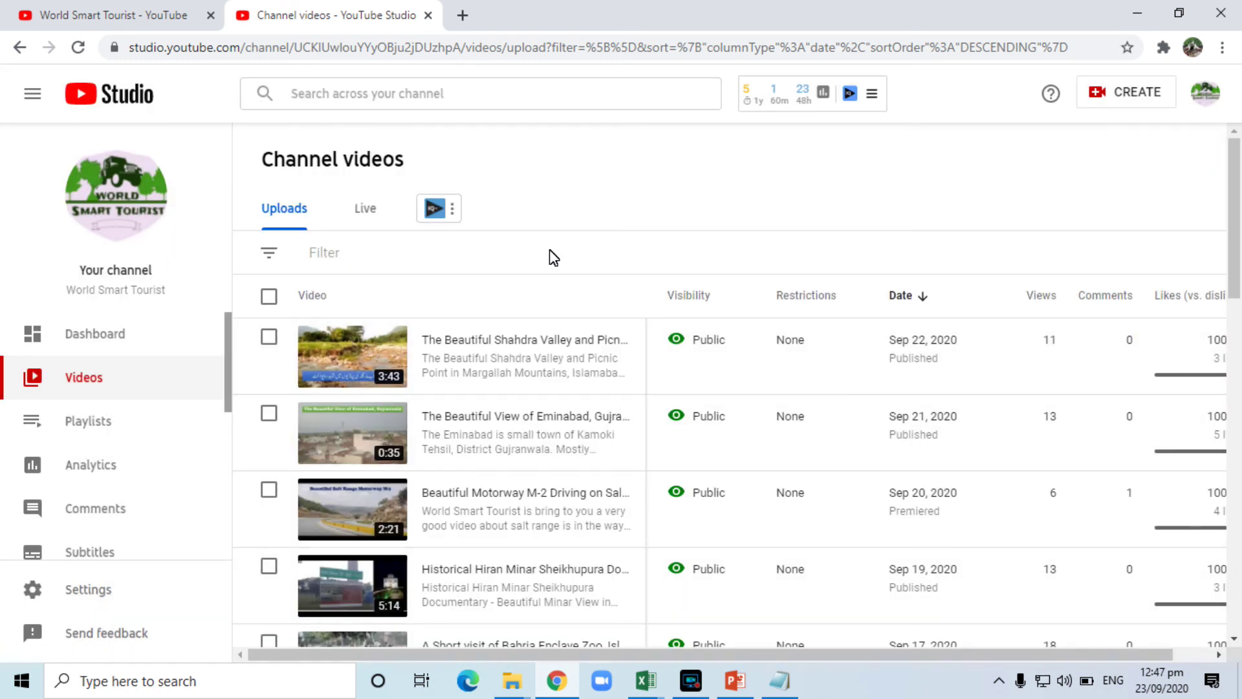
Open the analytics overview of the Shahdra Valley video and dismiss the live streaming analytics notice
{"action": "mouse_move", "coordinate": [450, 337]}
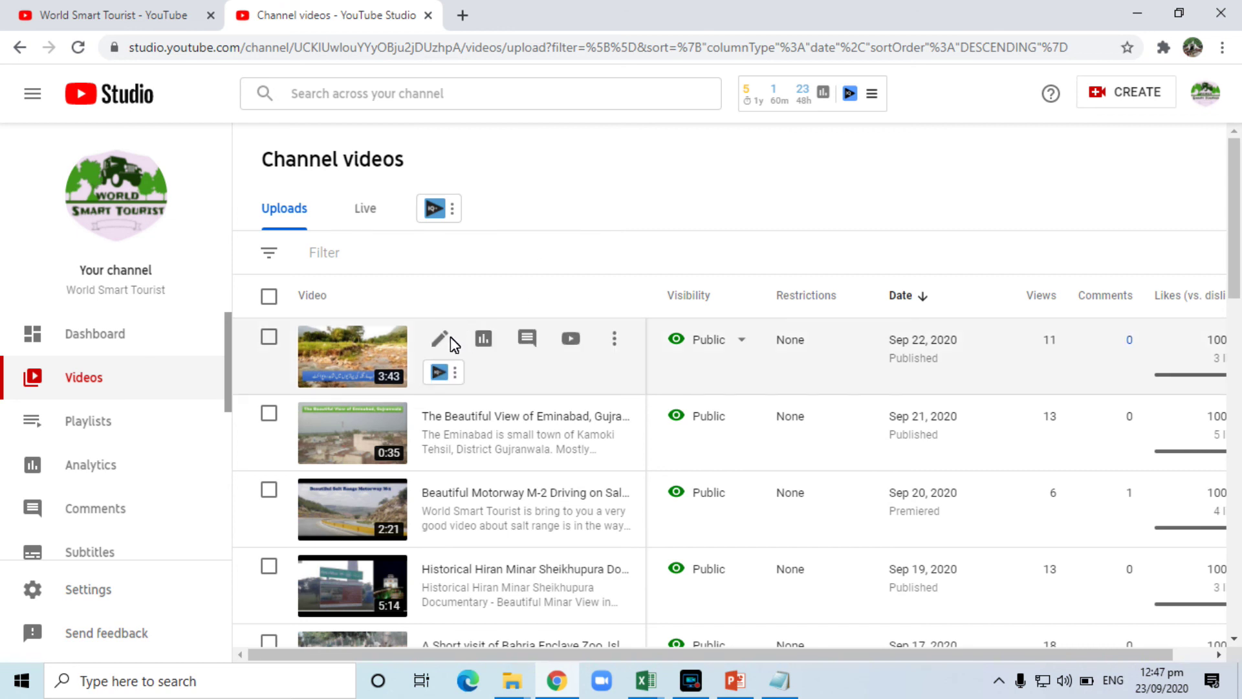
{"action": "left_click", "coordinate": [484, 339]}
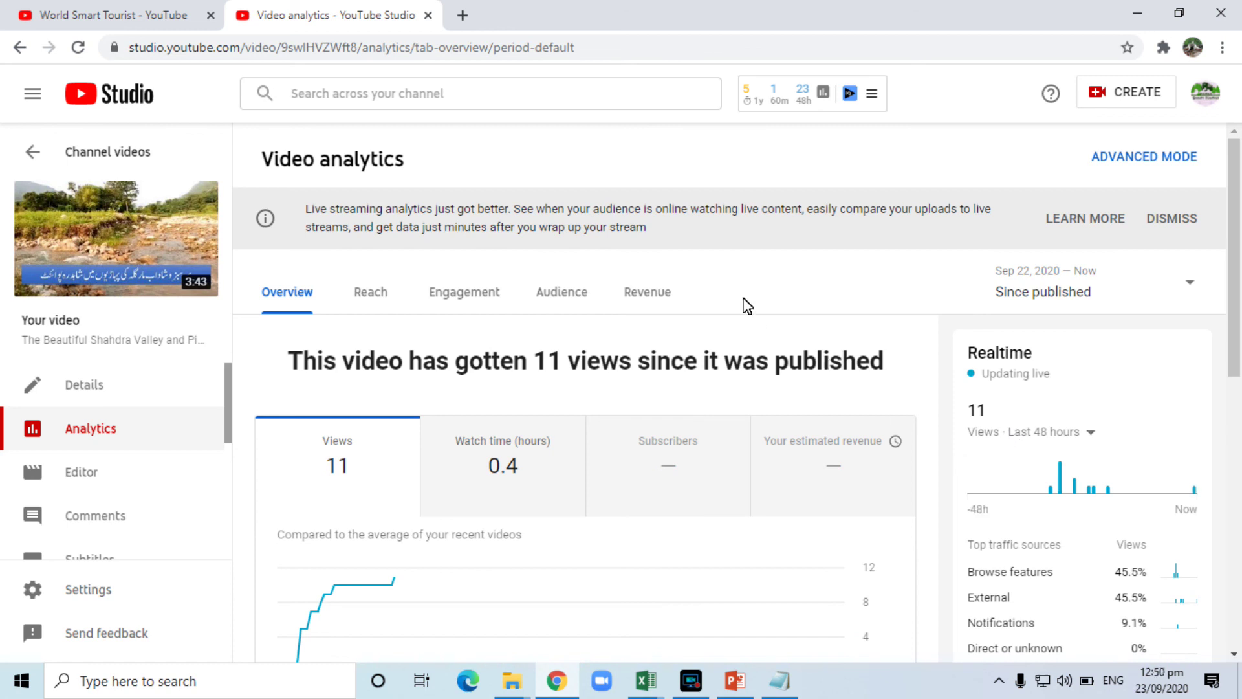
{"action": "left_click", "coordinate": [1191, 221]}
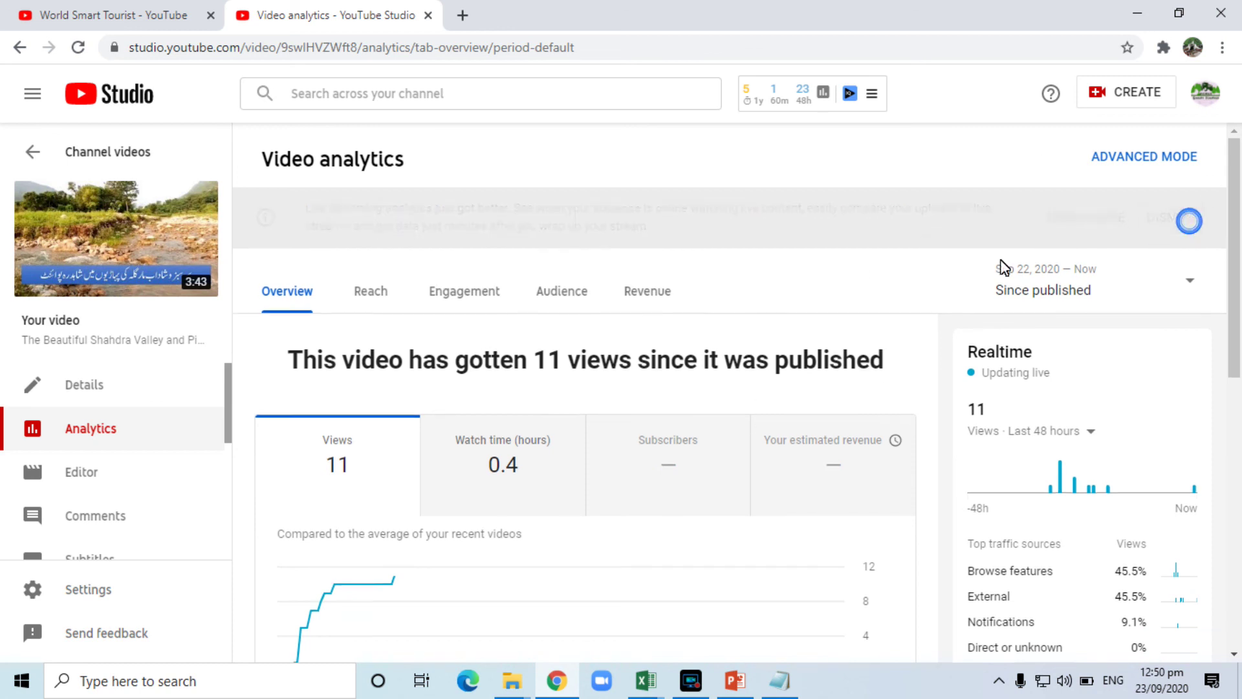
{"action": "mouse_move", "coordinate": [867, 361]}
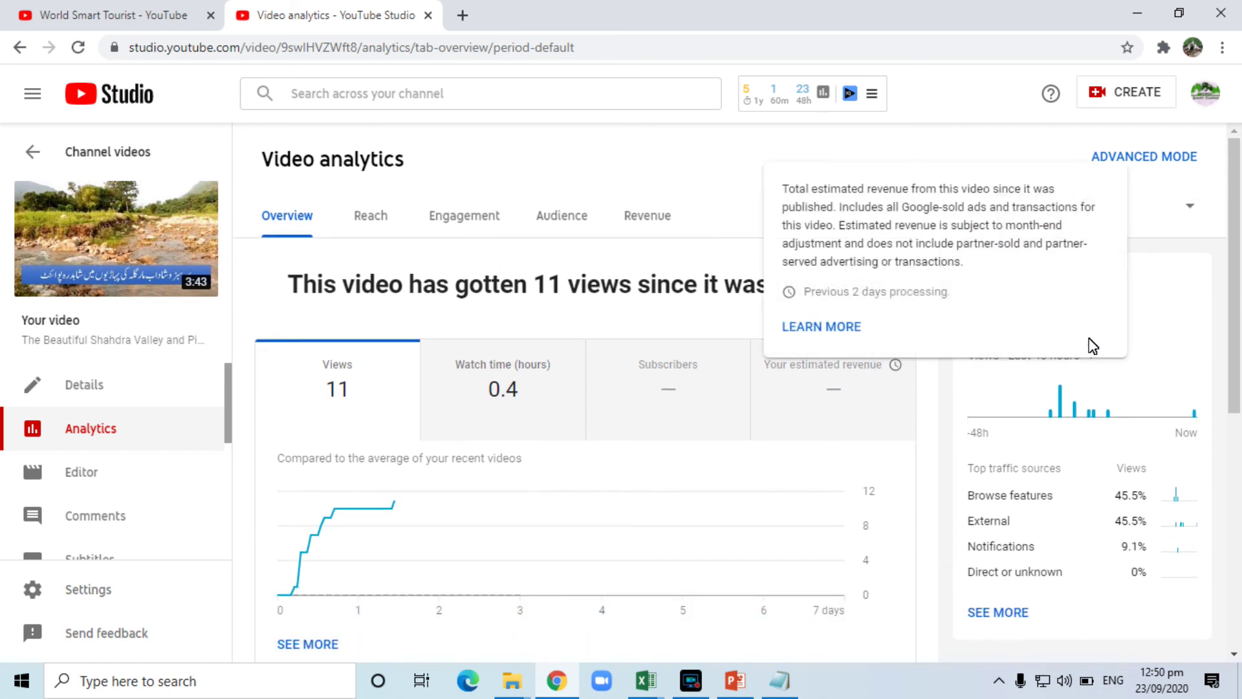